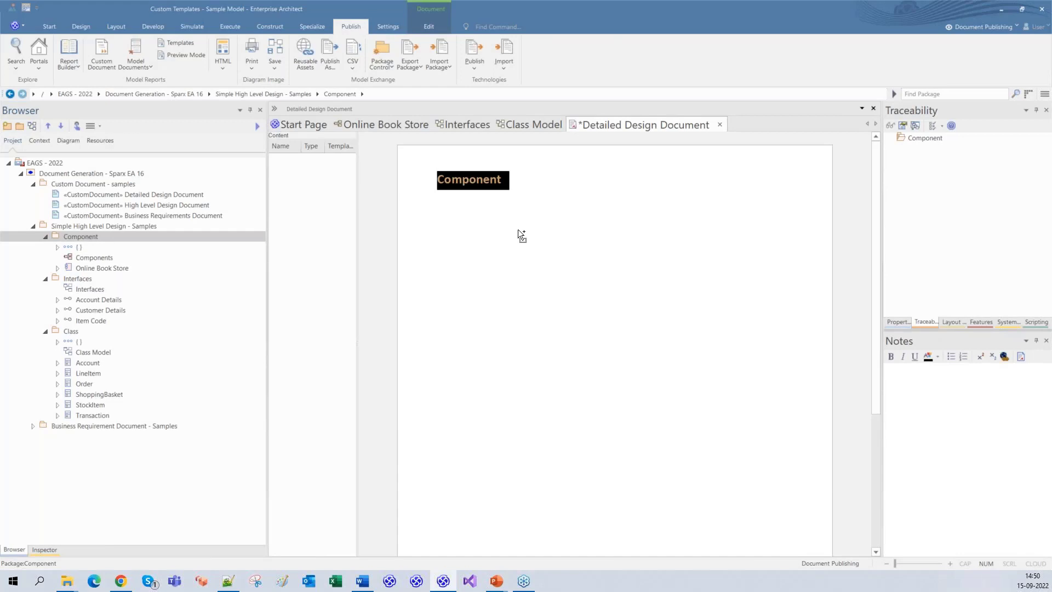
Insert the Component package below the Component heading of the Detailed Design Document as Dynamic Content, using the Component technology template.
left_click_drag(518, 229, 518, 229)
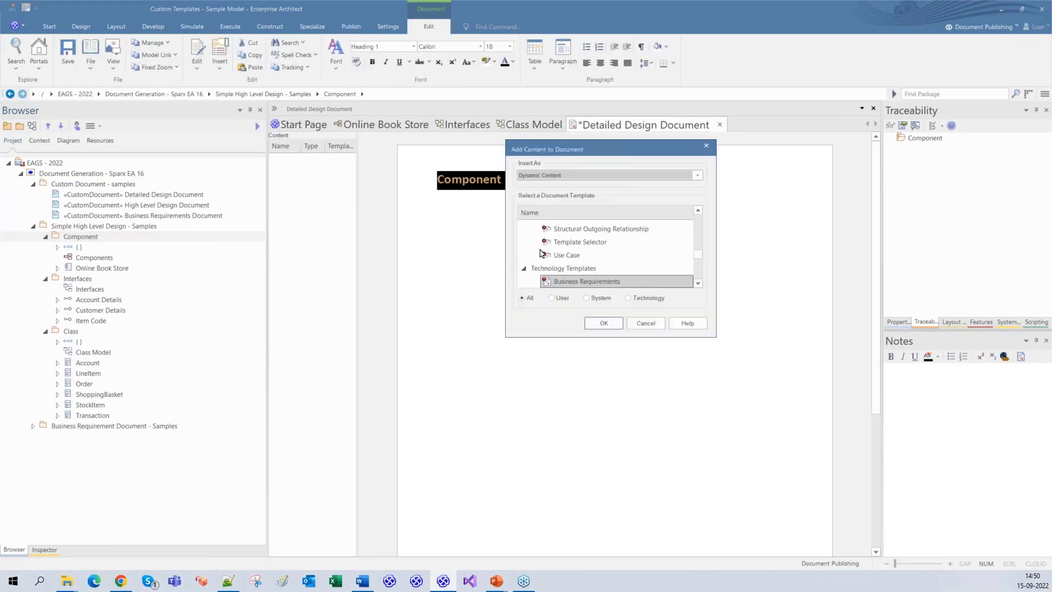
scroll(543, 255, "up", 5)
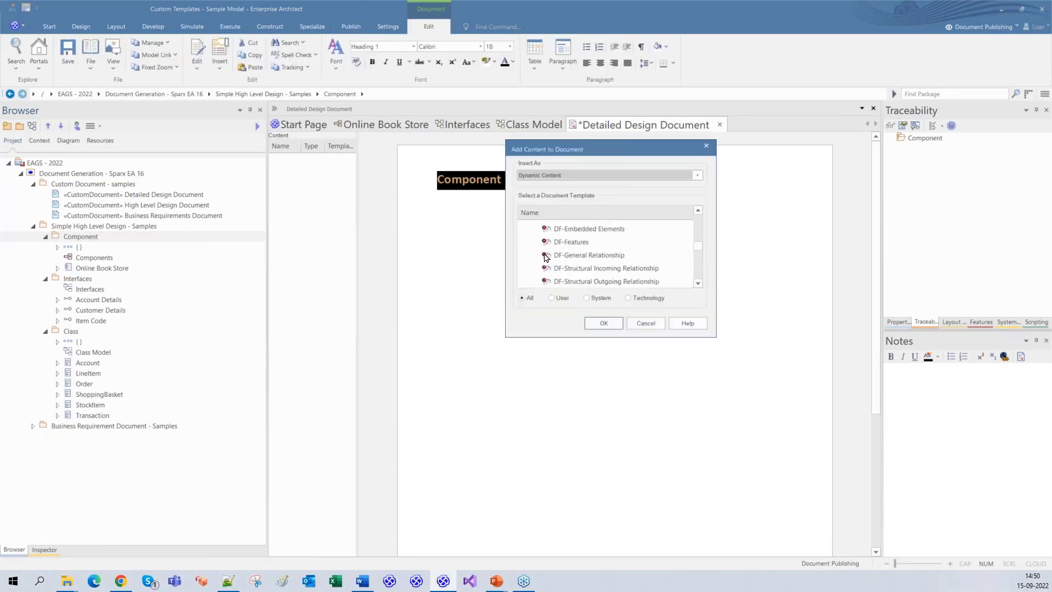
scroll(545, 256, "up", 10)
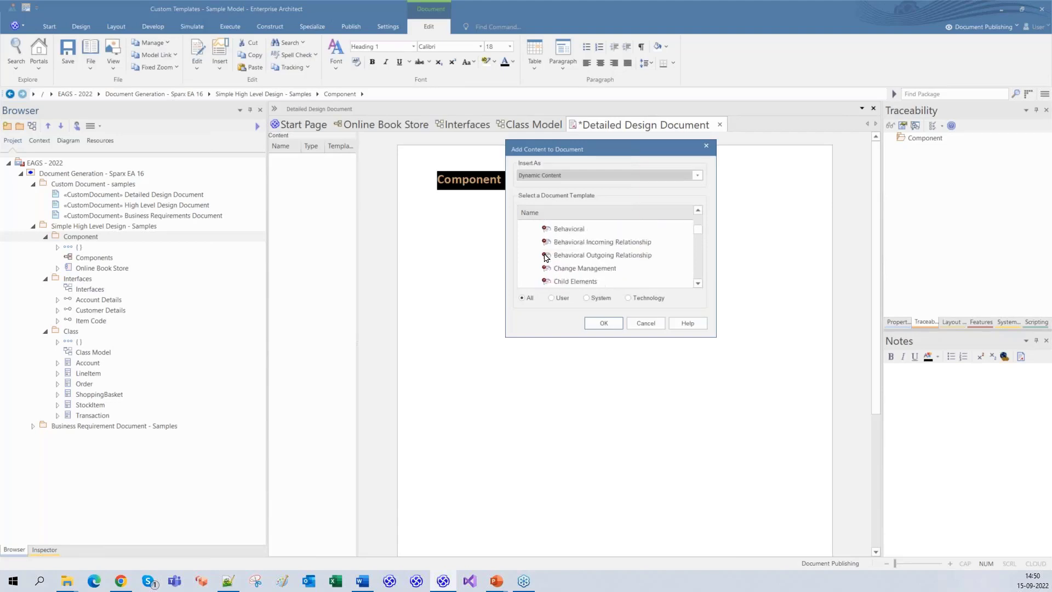
scroll(545, 257, "up", 8)
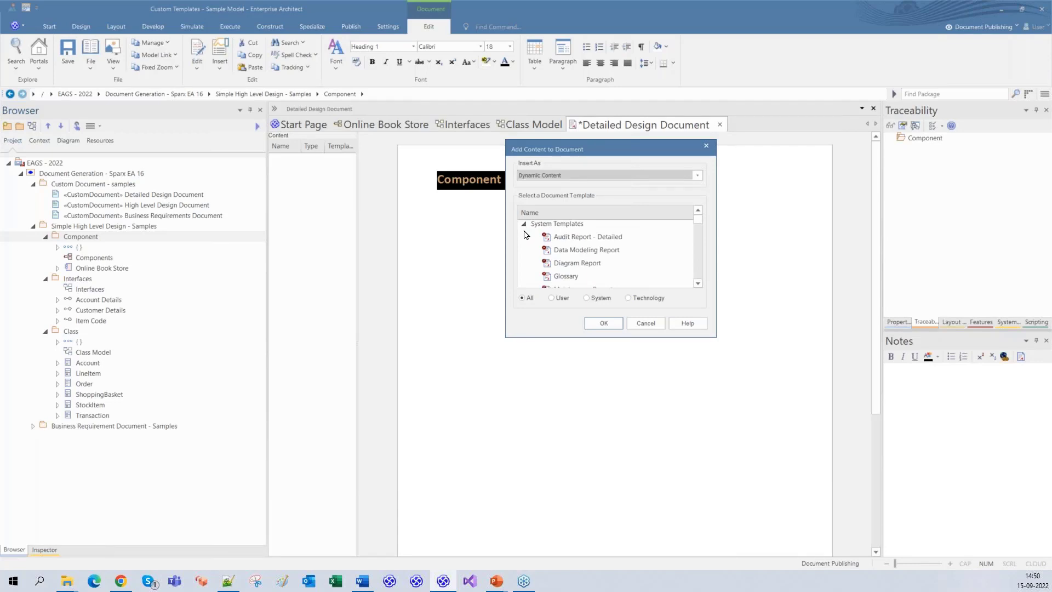
left_click(629, 298)
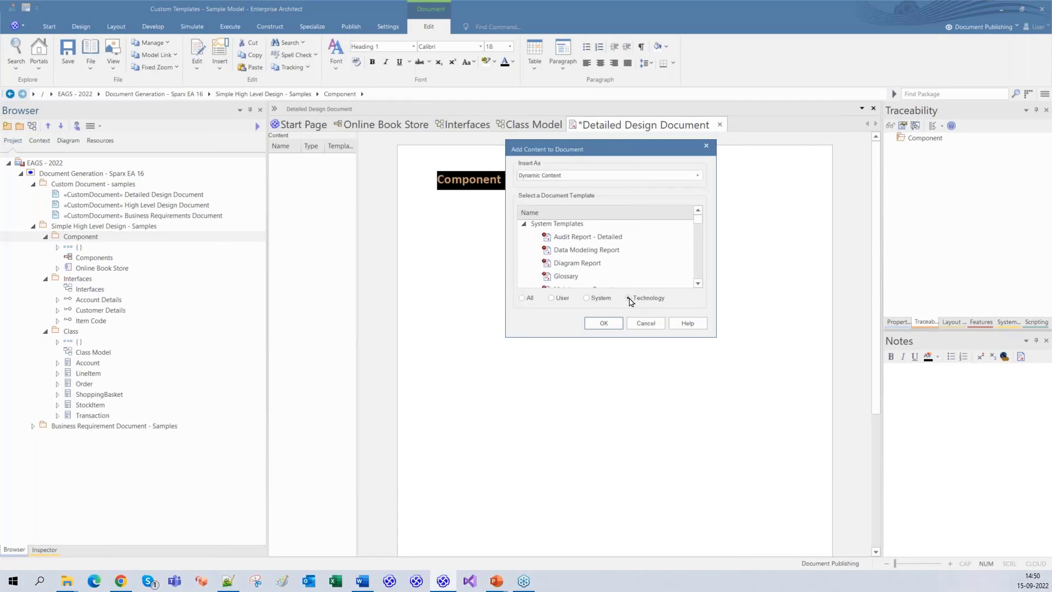
scroll(614, 276, "down", 1)
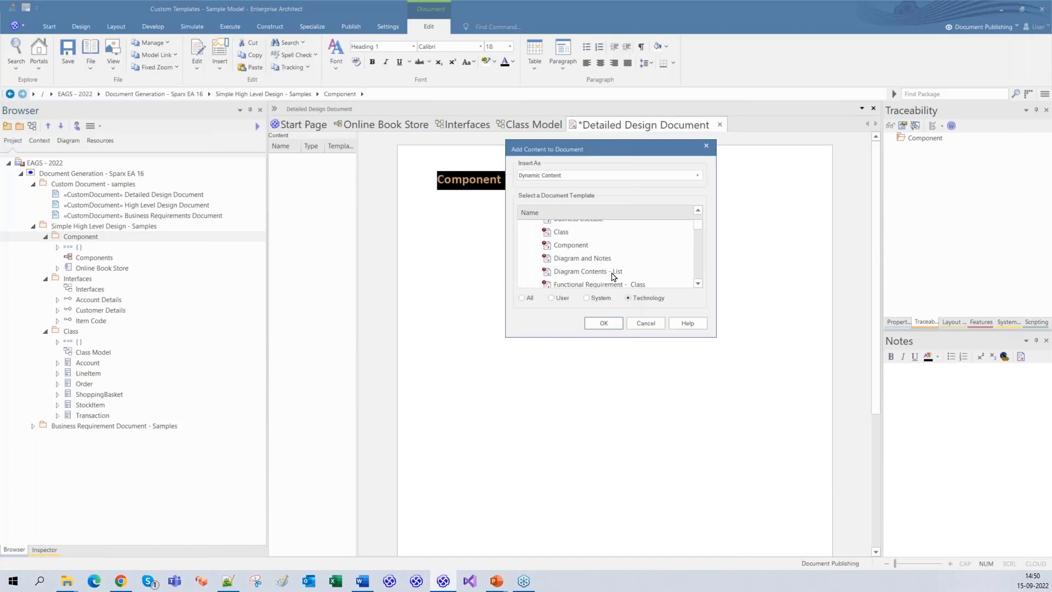
scroll(614, 276, "up", 1)
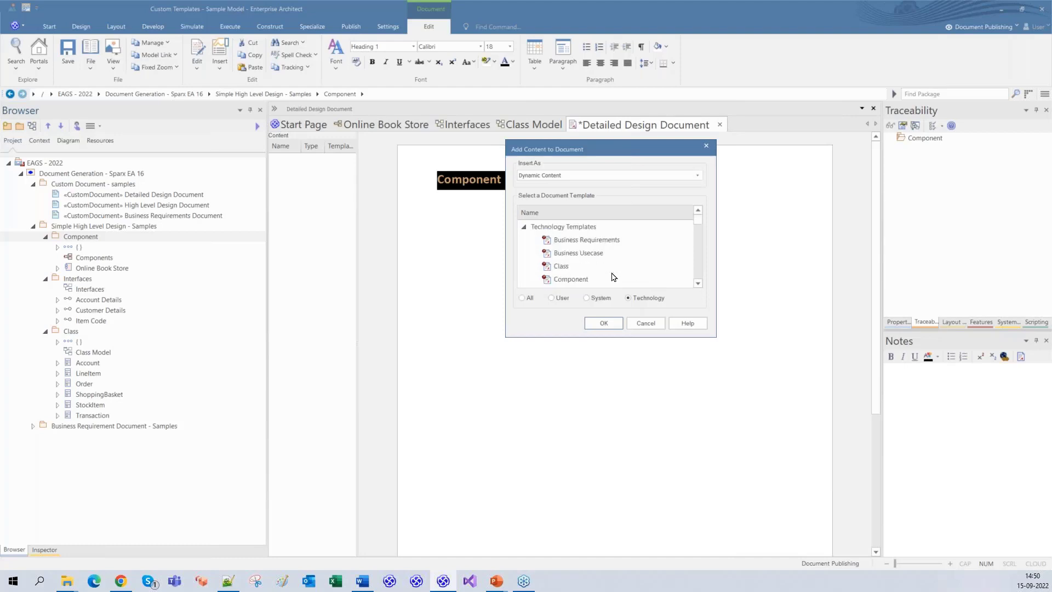
left_click(571, 280)
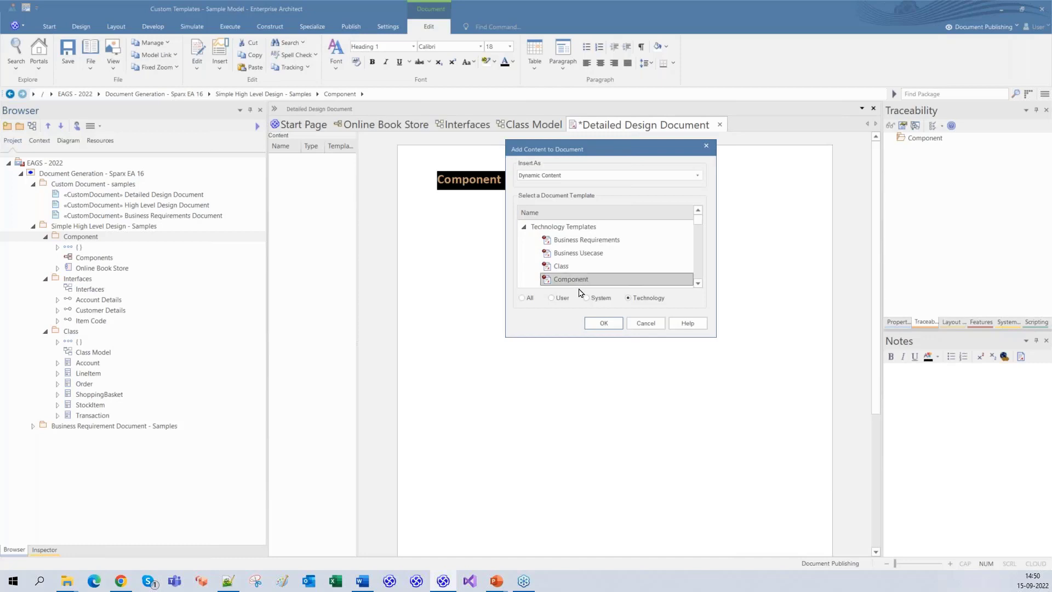
left_click(605, 326)
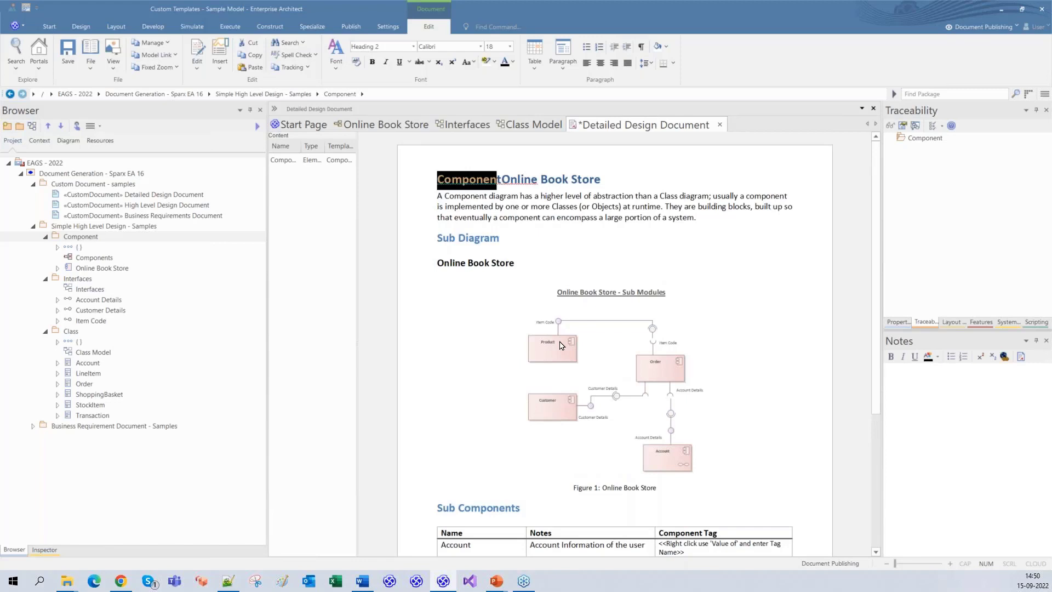
Review the inserted Online Book Store content, including the sub diagram and the Sub Components table with its Component Tag column.
scroll(560, 345, "down", 2)
scroll(560, 345, "down", 2)
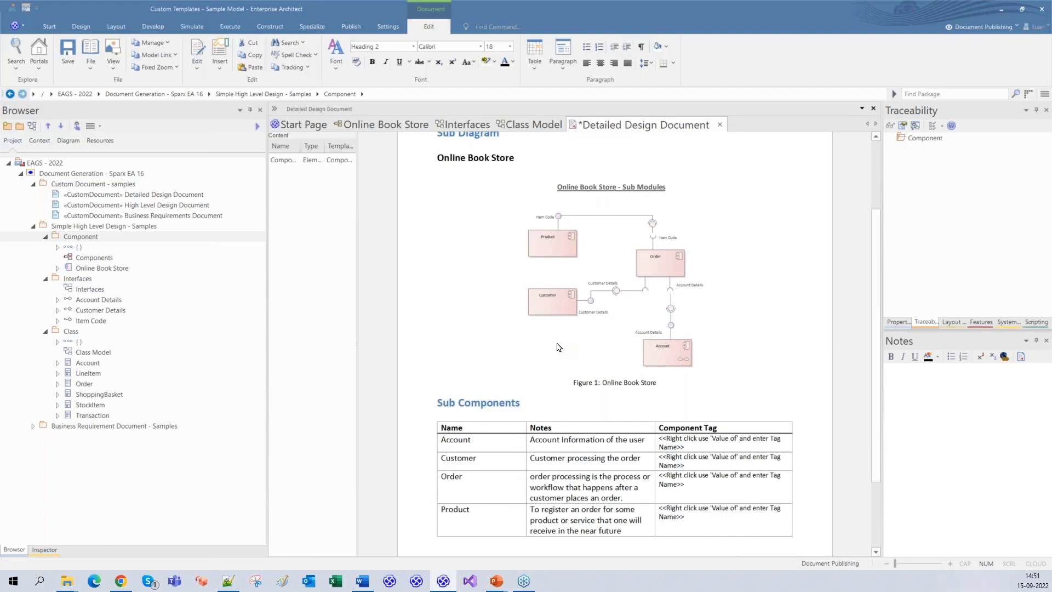
scroll(558, 346, "down", 2)
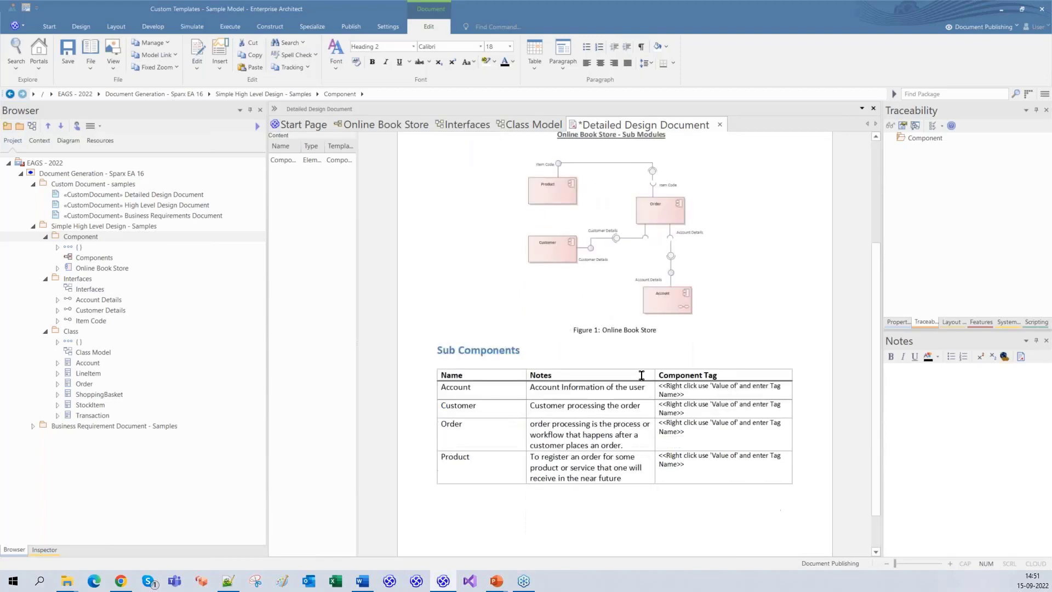
left_click(687, 392)
scroll(689, 393, "up", 6)
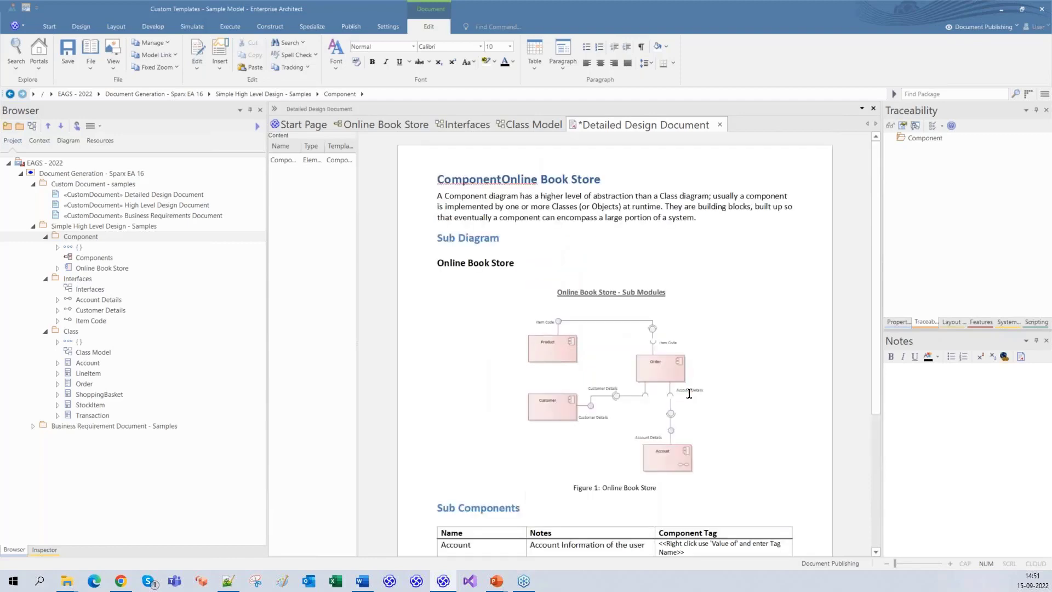
scroll(688, 394, "down", 6)
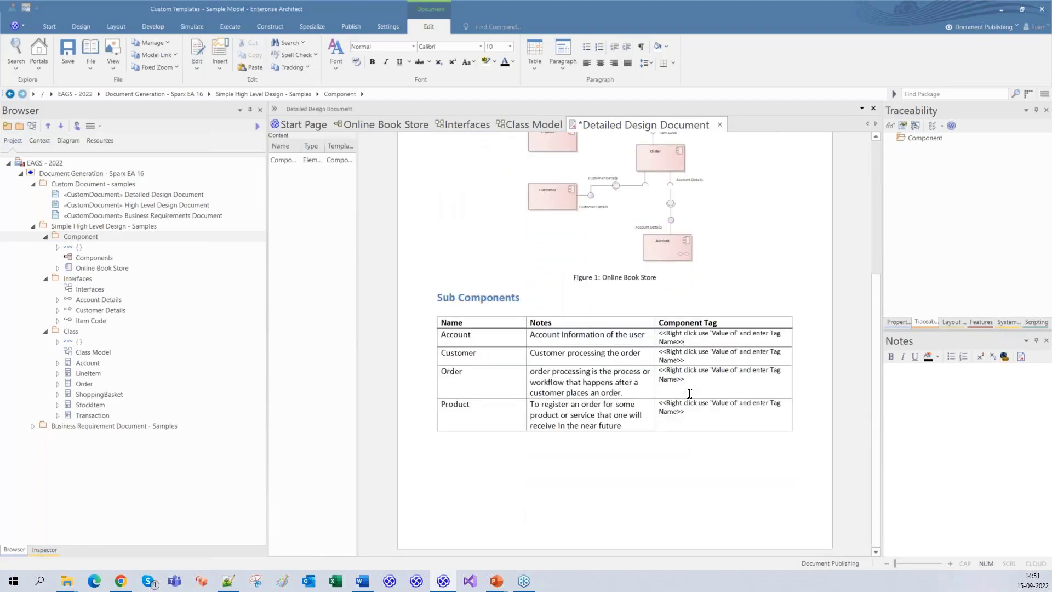
scroll(675, 450, "down", 1)
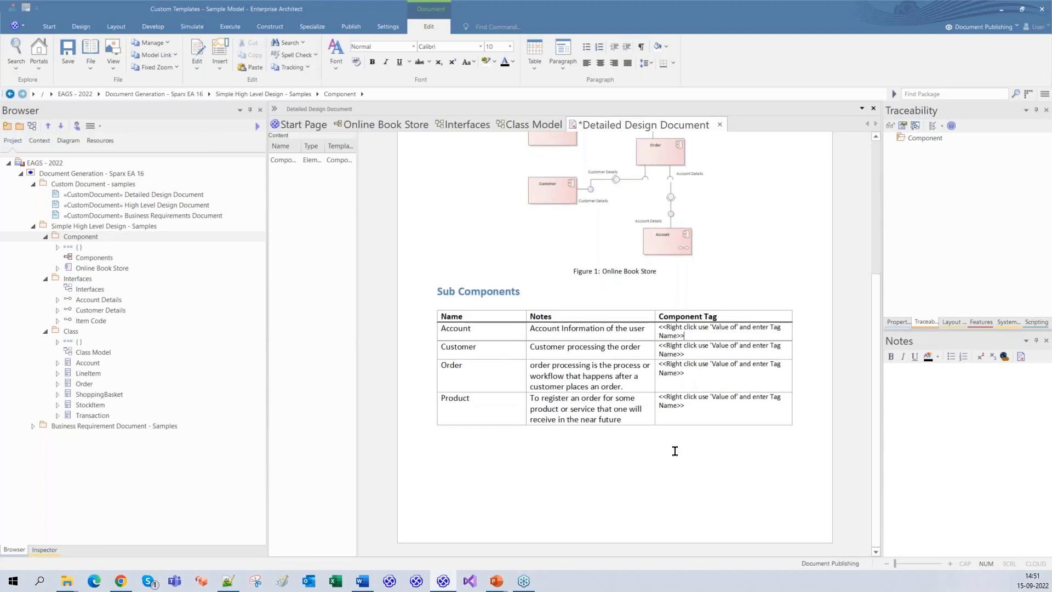
scroll(675, 451, "up", 2)
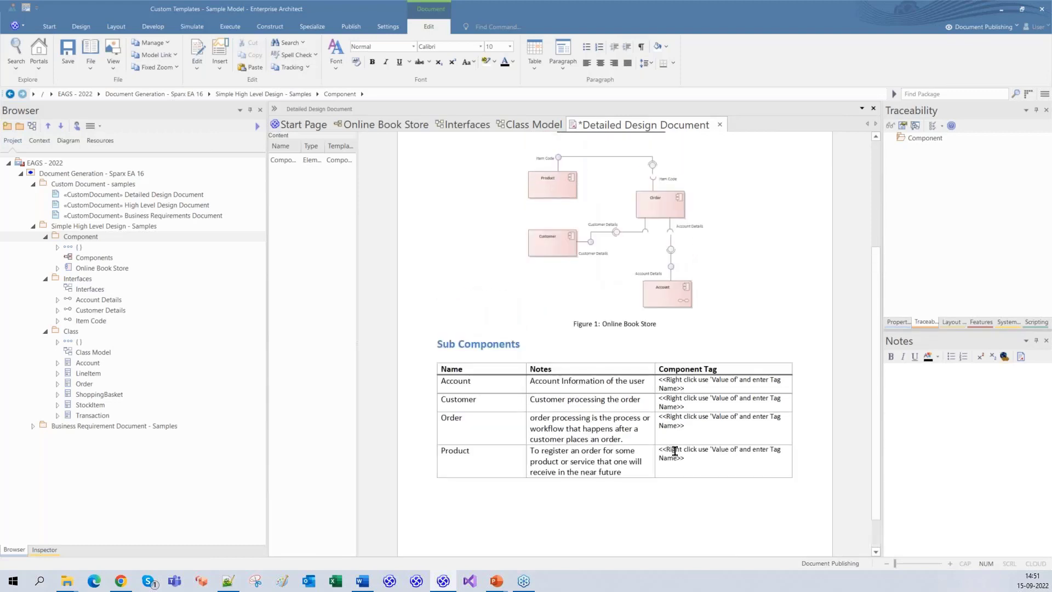
scroll(675, 450, "up", 2)
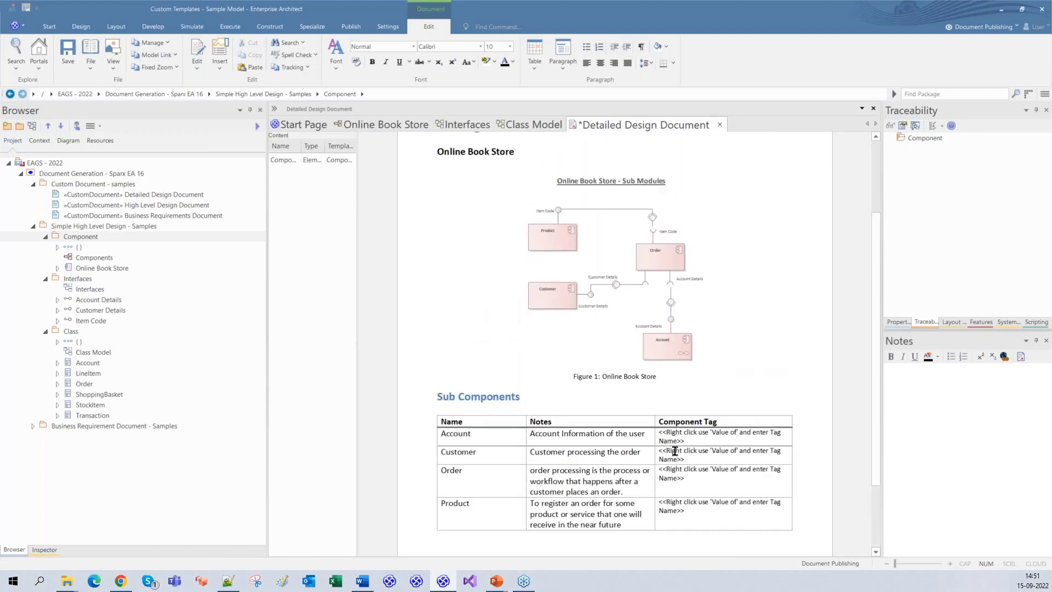
scroll(675, 451, "down", 4)
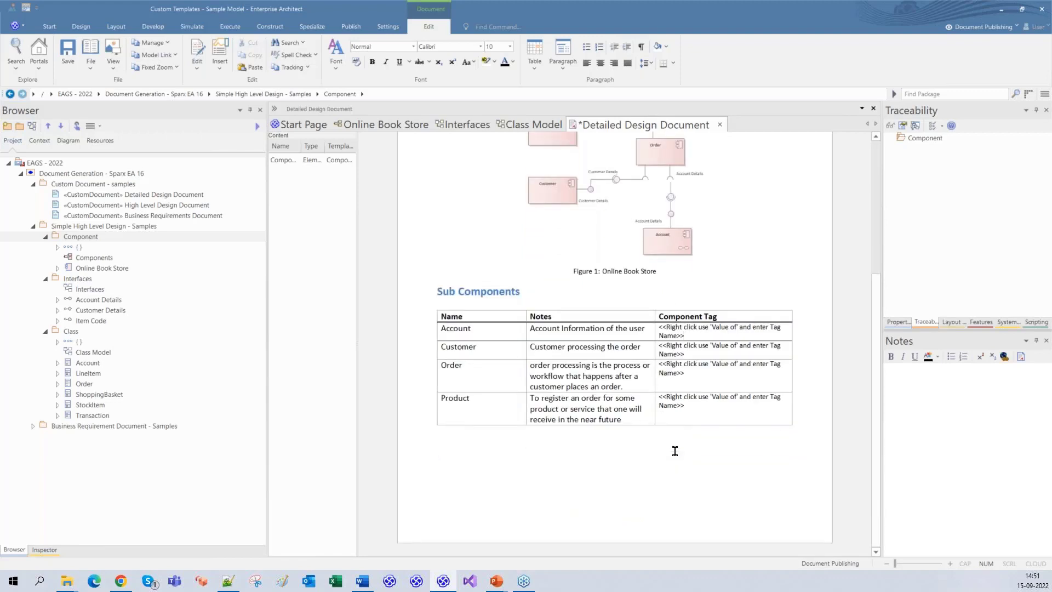
Add the heading "Interface Section" below the Sub Components table and start a new line under it.
left_click(70, 279)
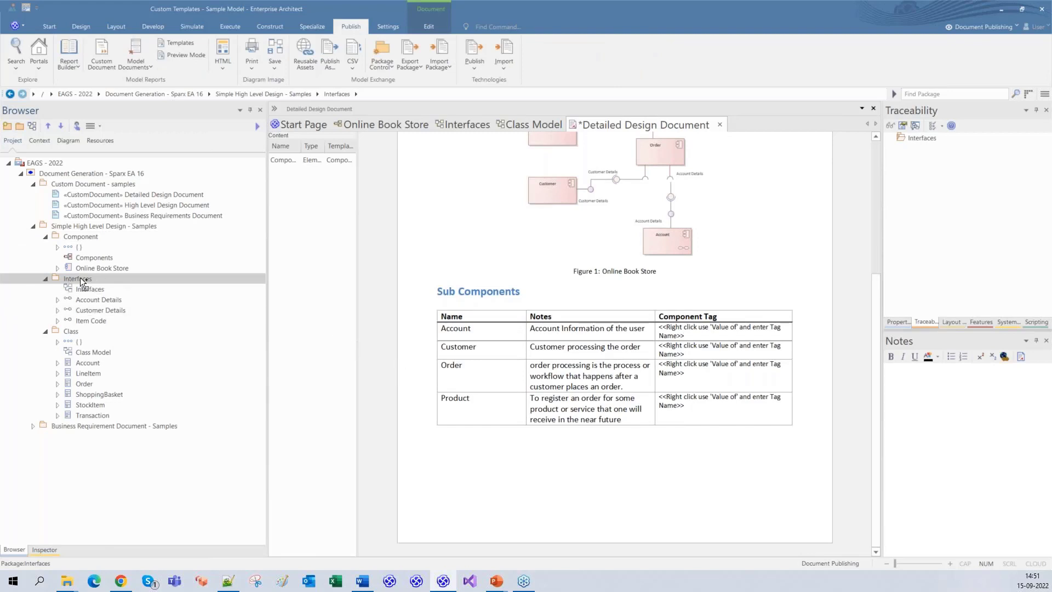
left_click(476, 479)
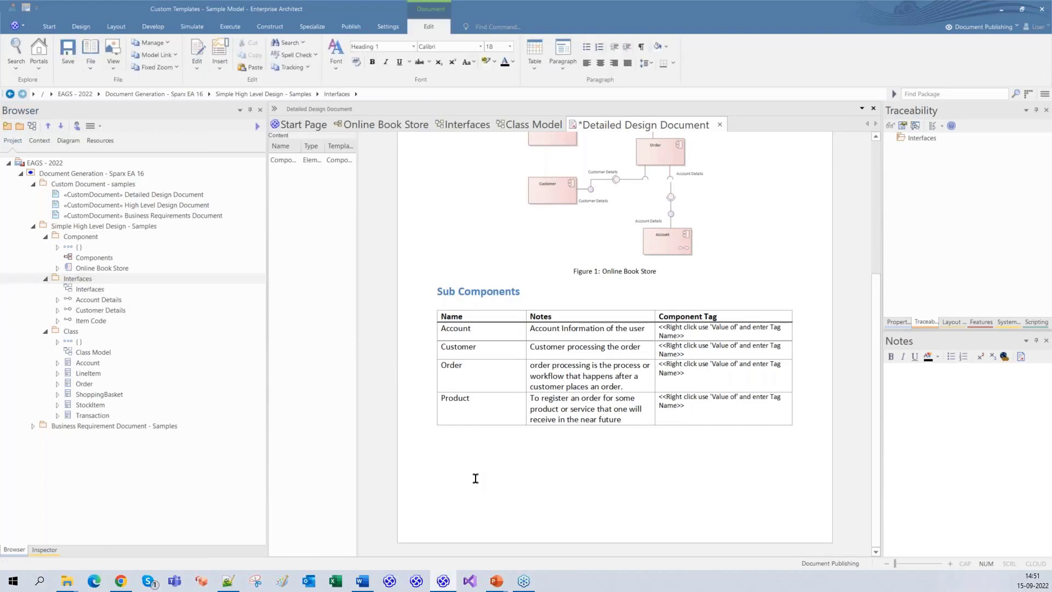
scroll(476, 479, "up", 4)
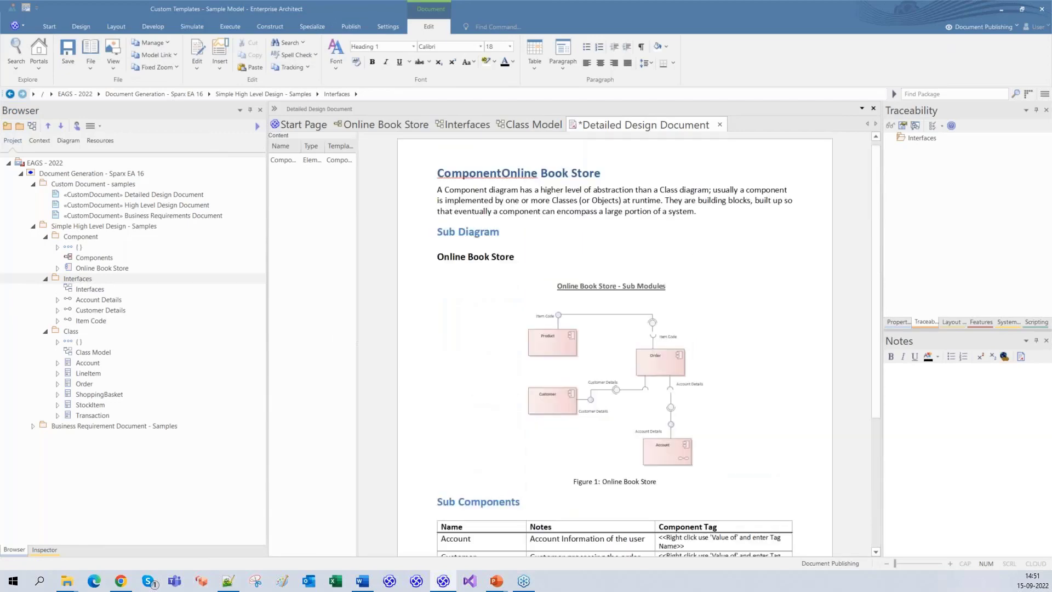
scroll(614, 340, "down", 4)
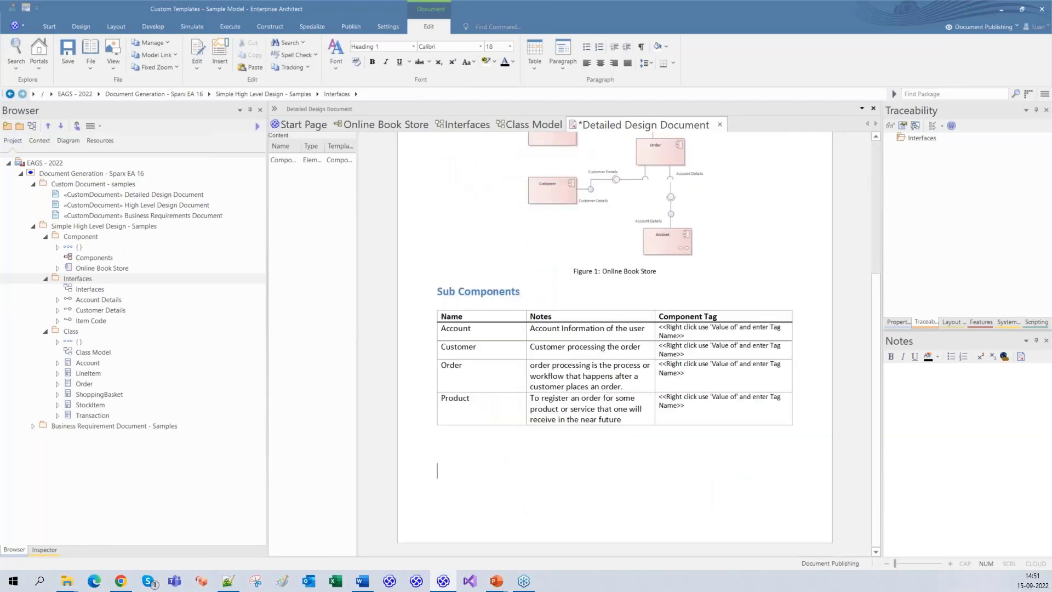
type("Interface Section")
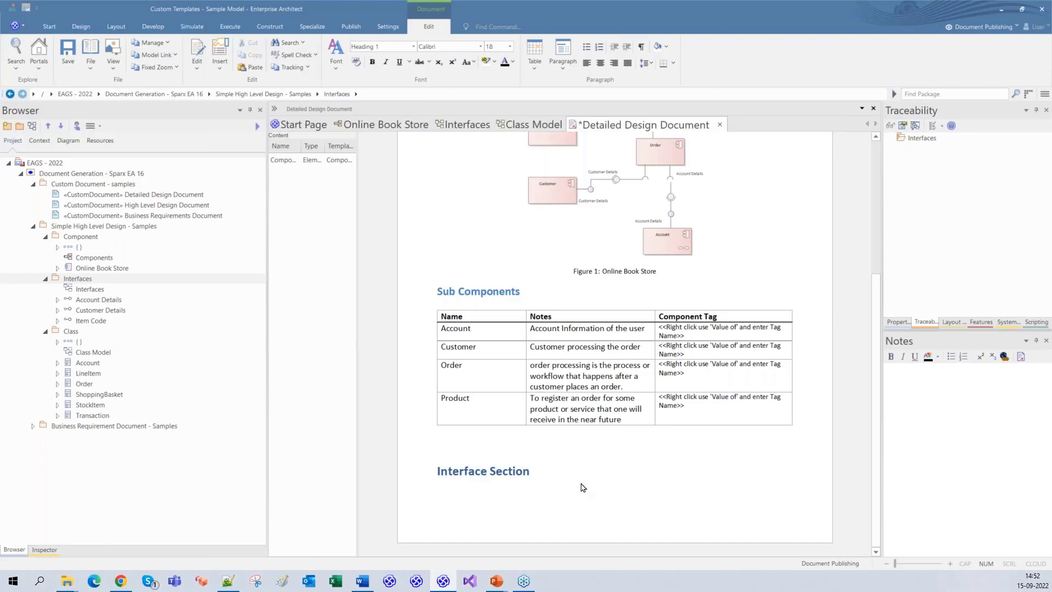
key("Return")
Insert the Interfaces package under the Interface Section heading as Dynamic Content, using the Interface technology template.
left_click(72, 280)
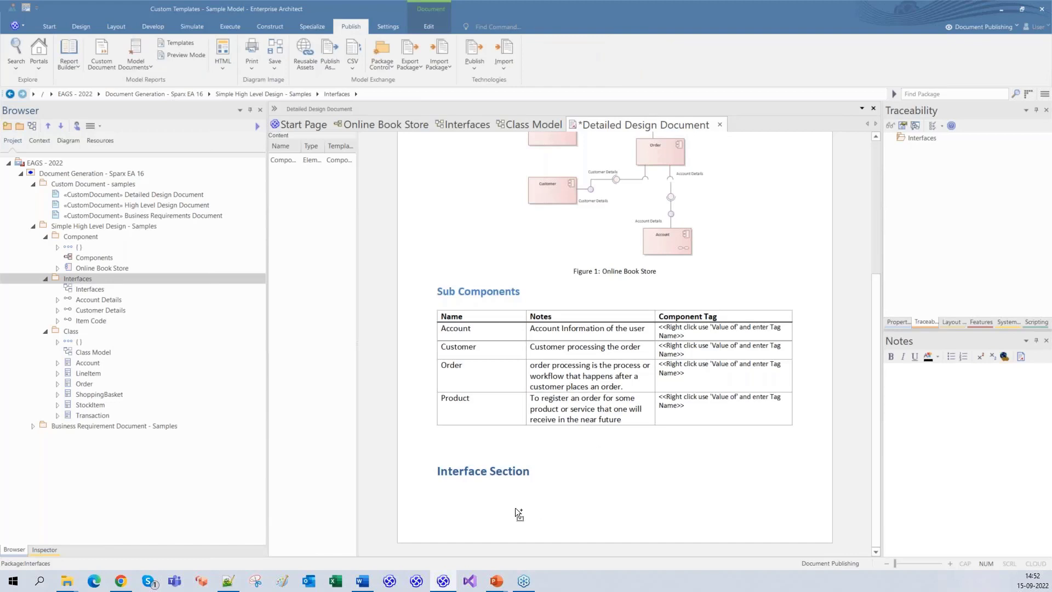
left_click_drag(515, 509, 515, 509)
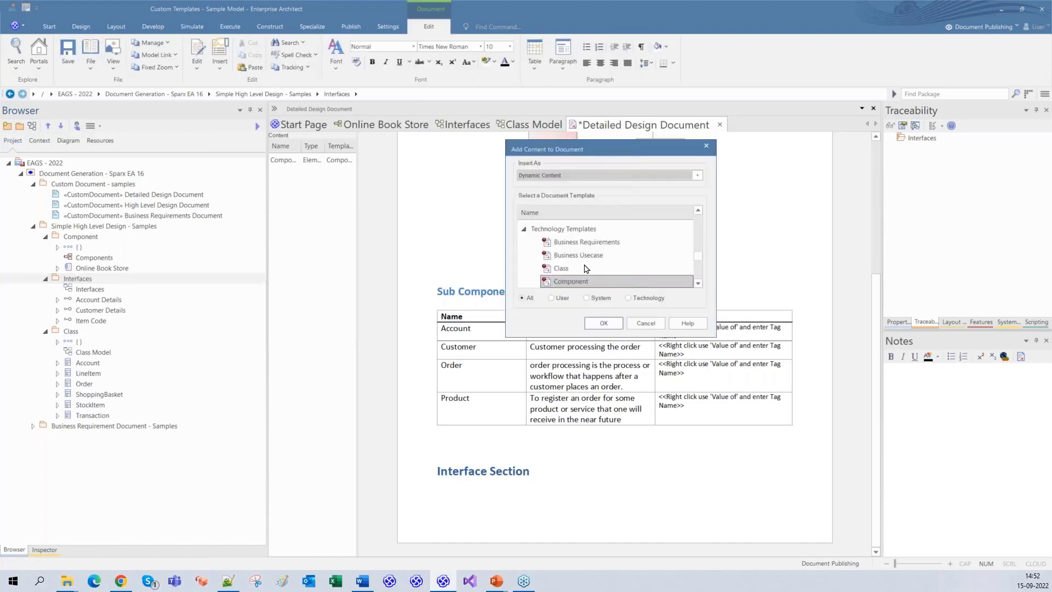
scroll(585, 269, "down", 1)
scroll(586, 269, "down", 1)
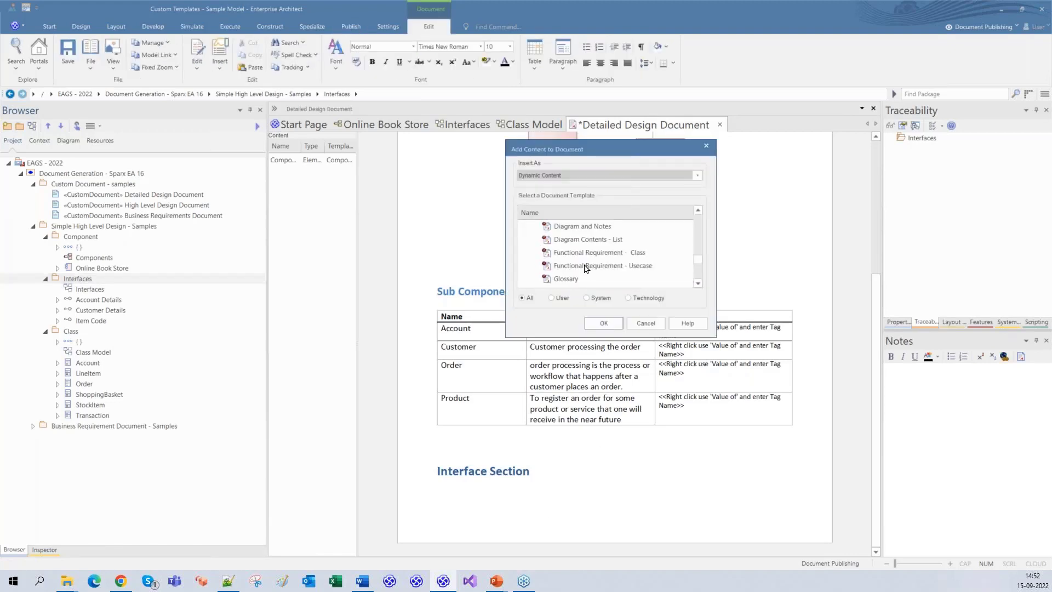
scroll(583, 269, "down", 1)
left_click(570, 262)
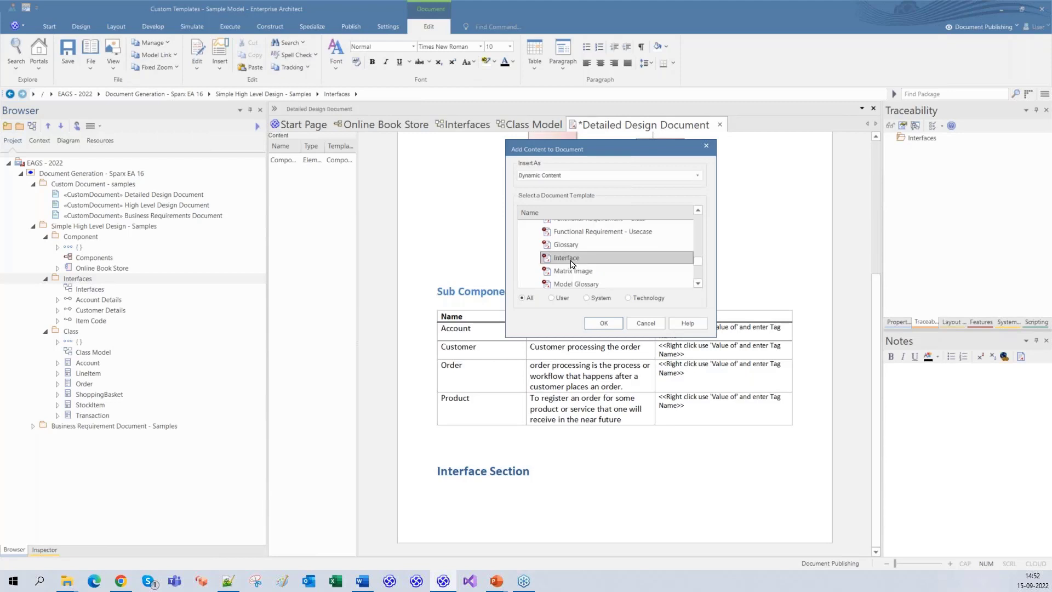
left_click(598, 327)
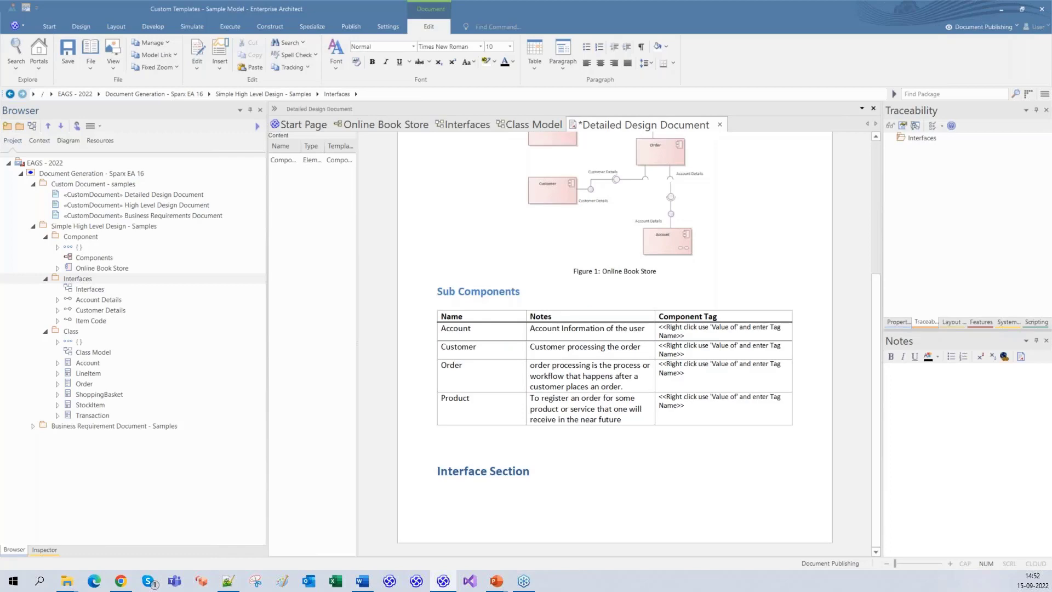
Review the inserted Account Details, Customer Details and Item Code interfaces with their Operations tables.
scroll(613, 416, "up", 5)
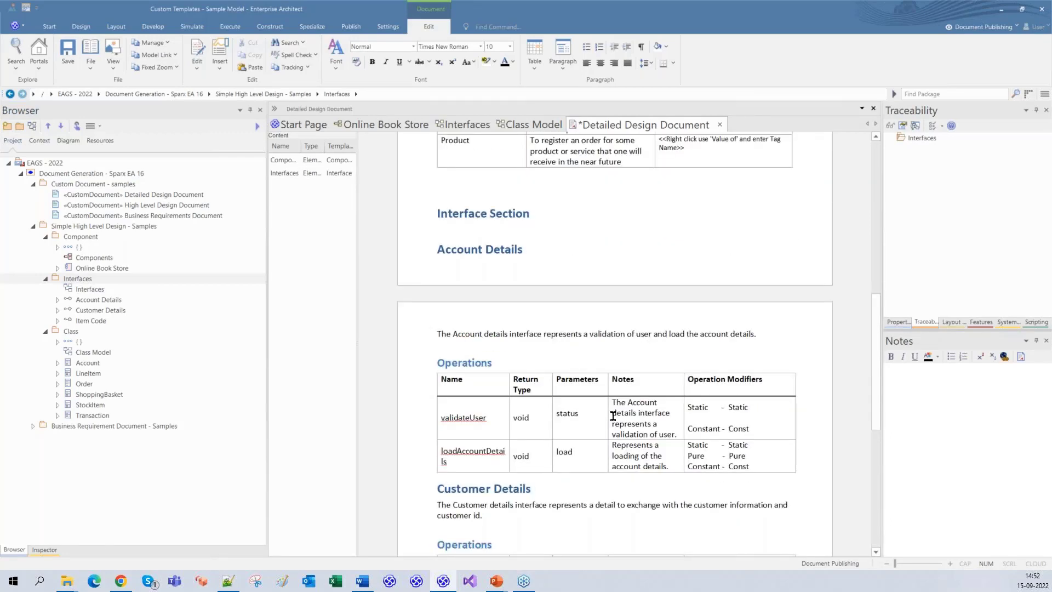
scroll(613, 416, "down", 2)
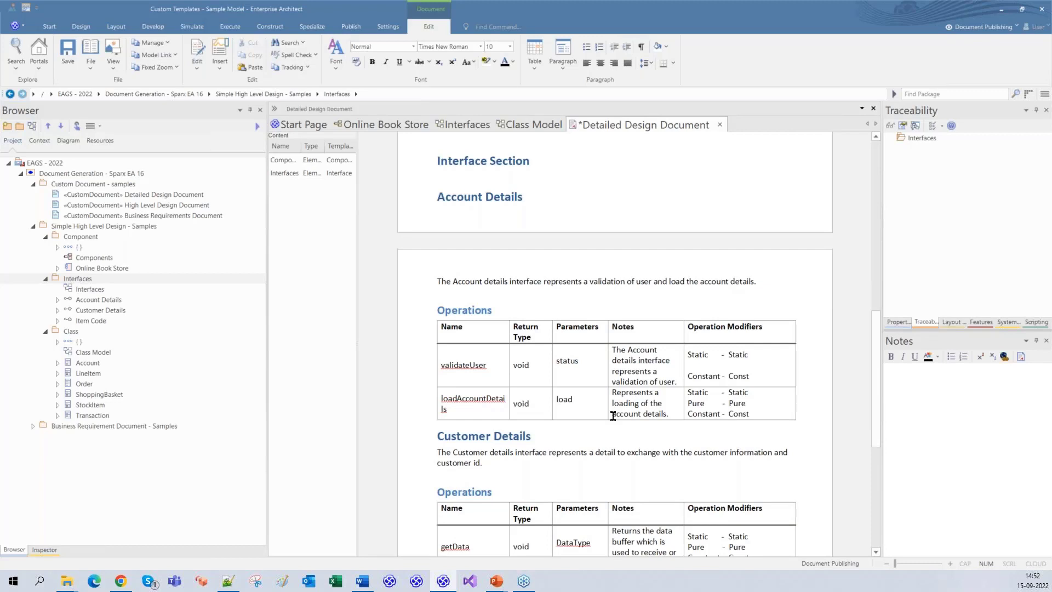
scroll(612, 416, "up", 2)
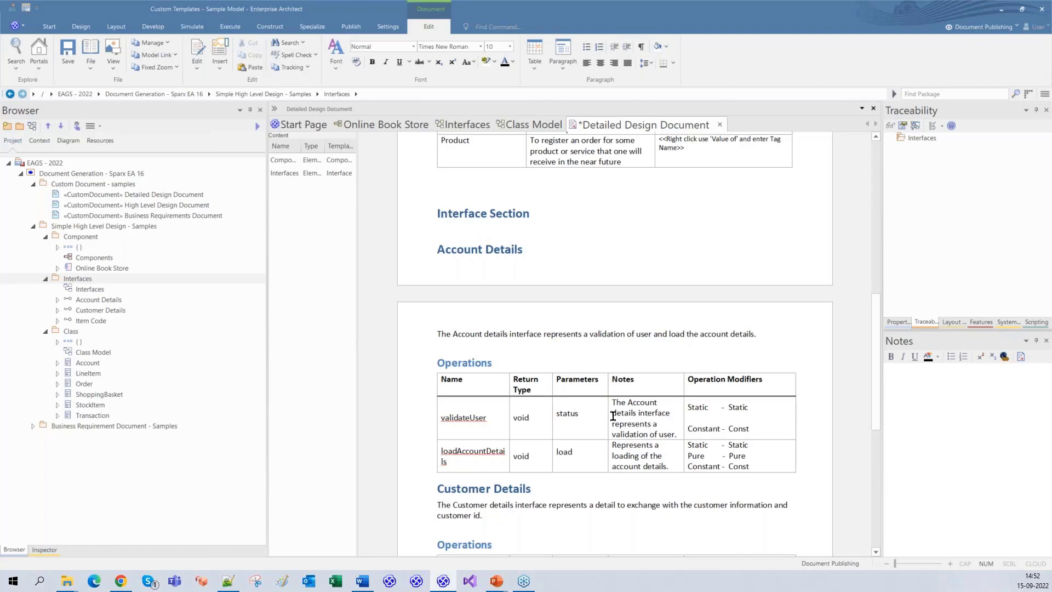
scroll(613, 416, "down", 12)
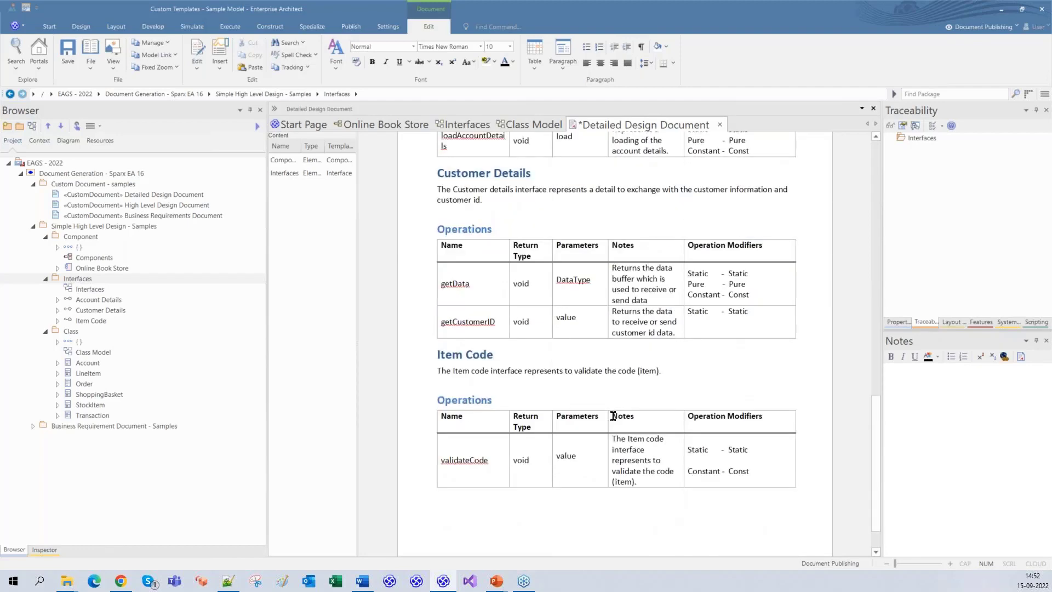
scroll(613, 416, "down", 2)
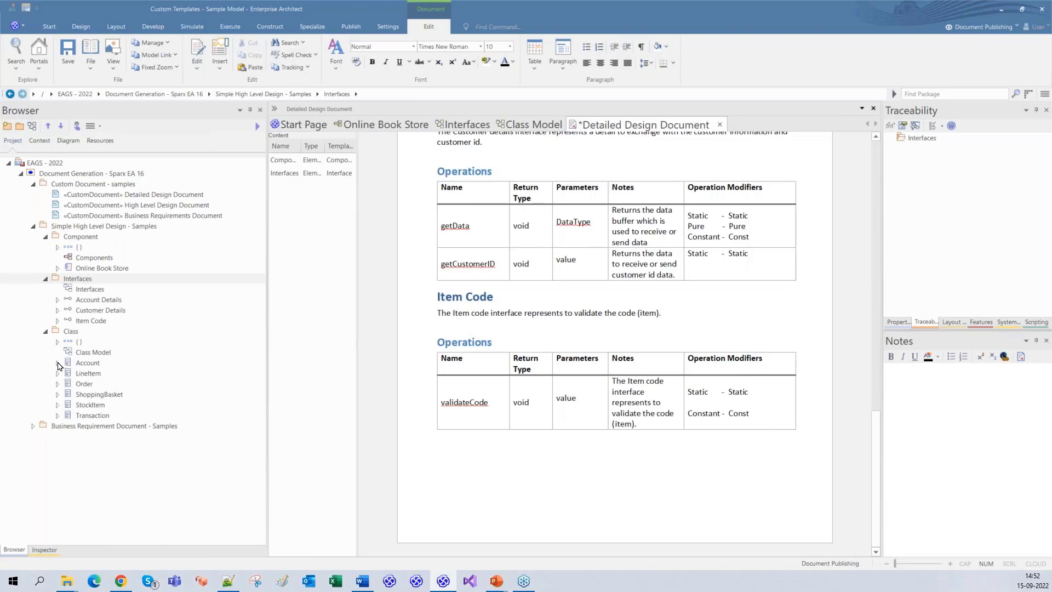
View the Class Model diagram of the Class package and return to the Detailed Design Document.
left_click(85, 356)
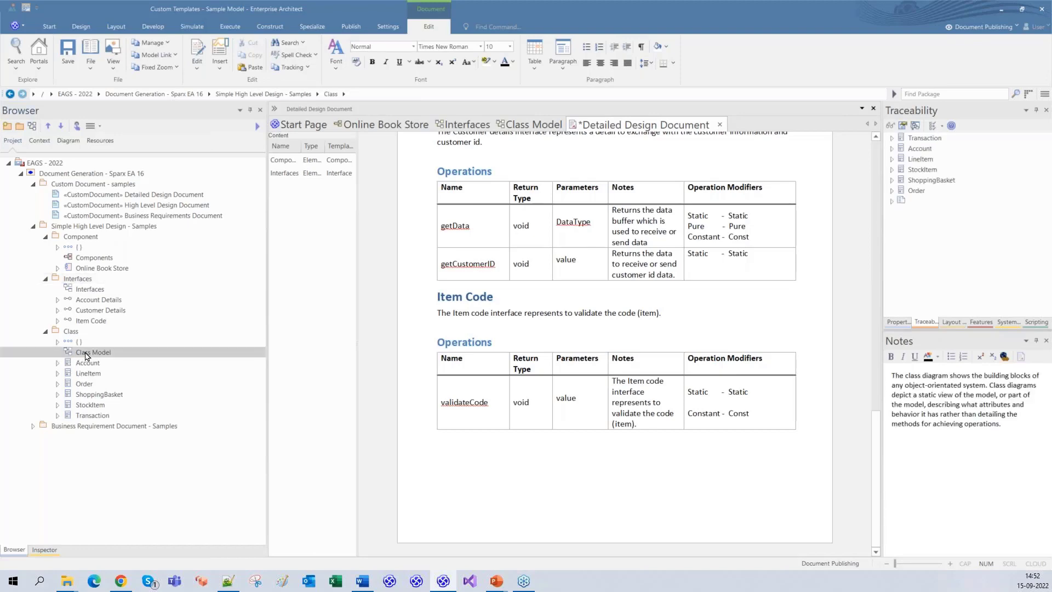
double_click(86, 356)
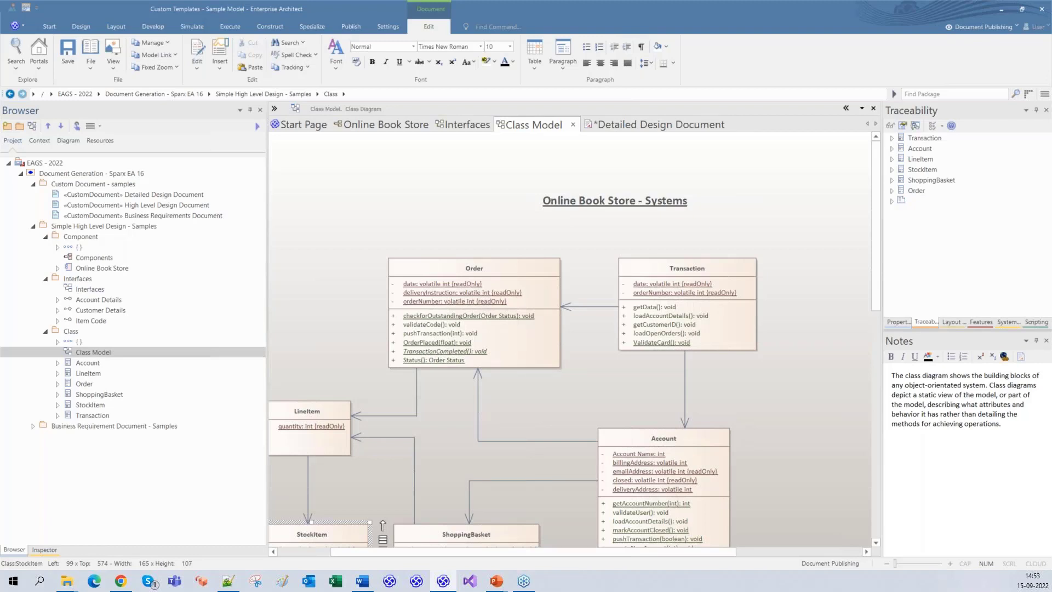
left_click(644, 127)
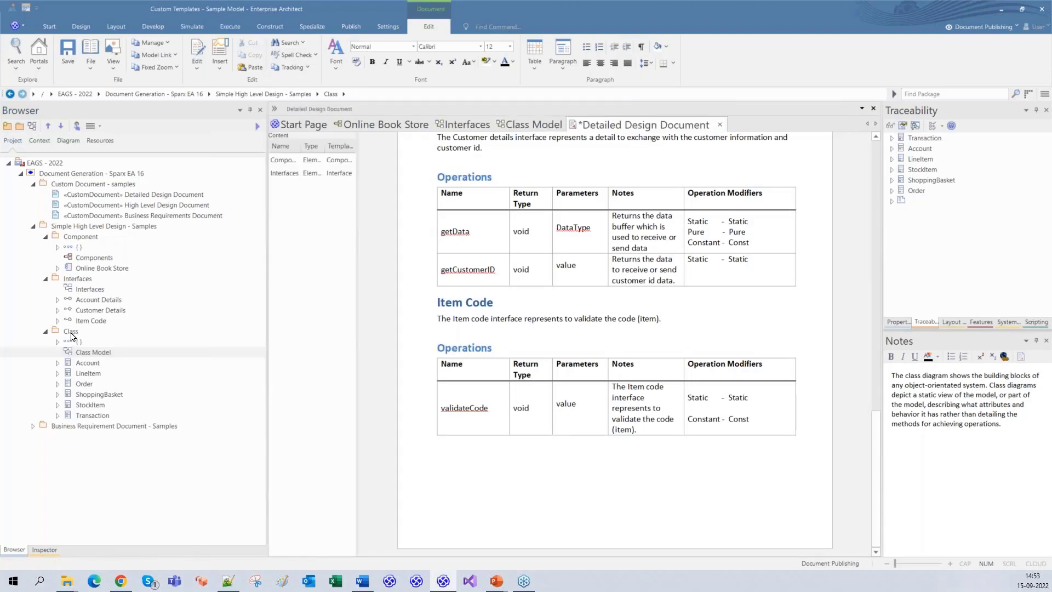
Insert the Class package after the Item Code section as Dynamic Content, using the Class technology template.
left_click(70, 333)
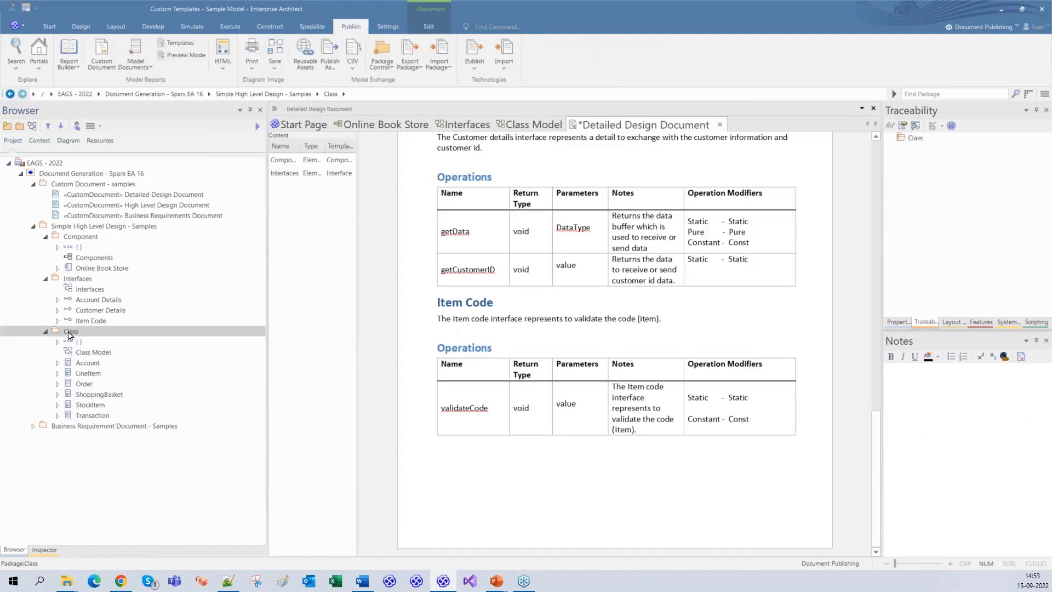
left_click_drag(68, 335, 140, 336)
left_click_drag(516, 504, 516, 504)
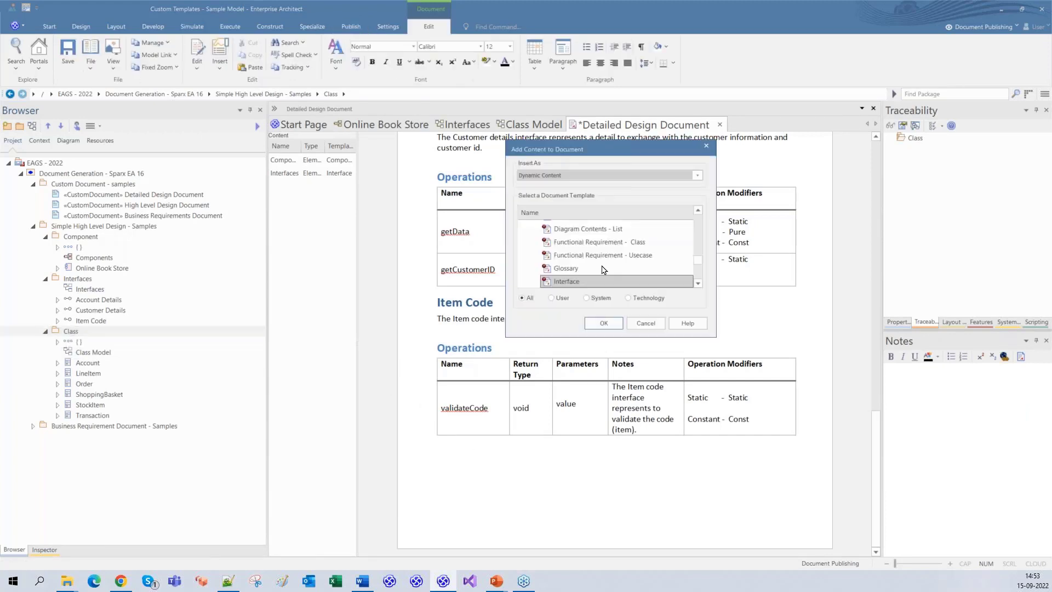
scroll(603, 269, "down", 5)
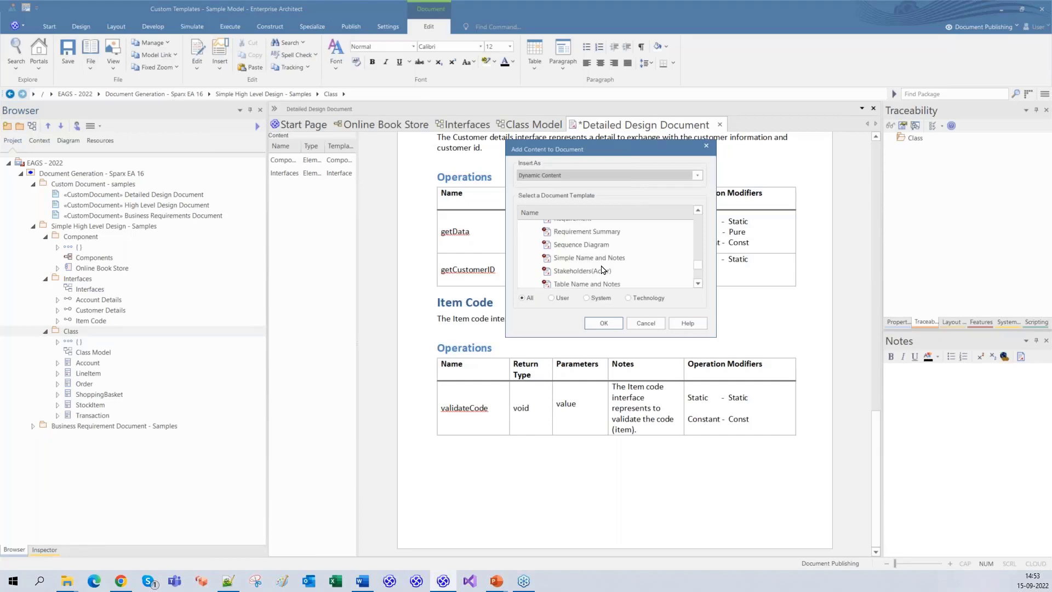
scroll(579, 266, "up", 2)
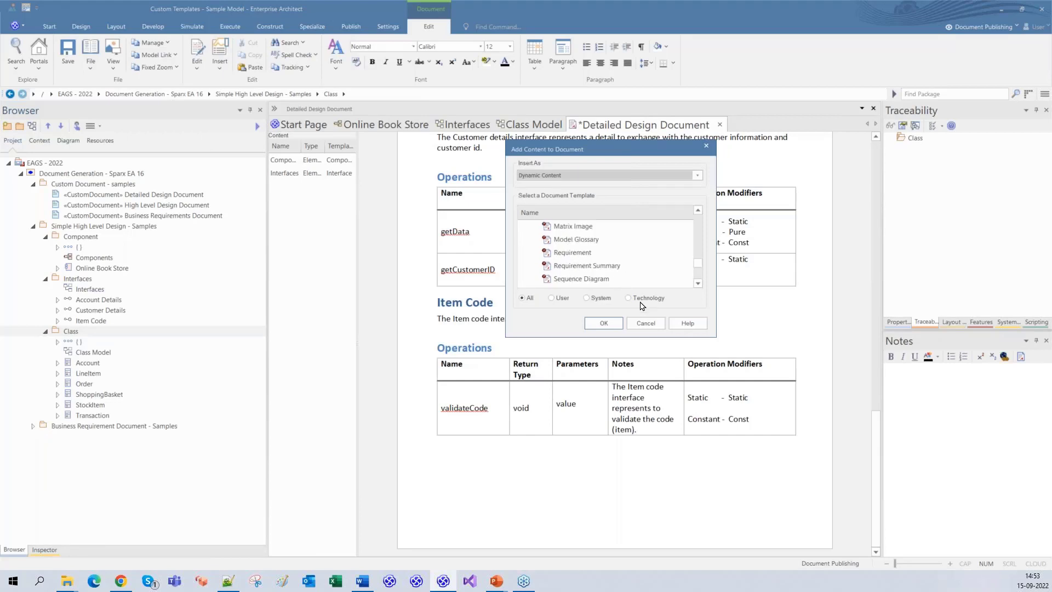
left_click(640, 301)
left_click(561, 268)
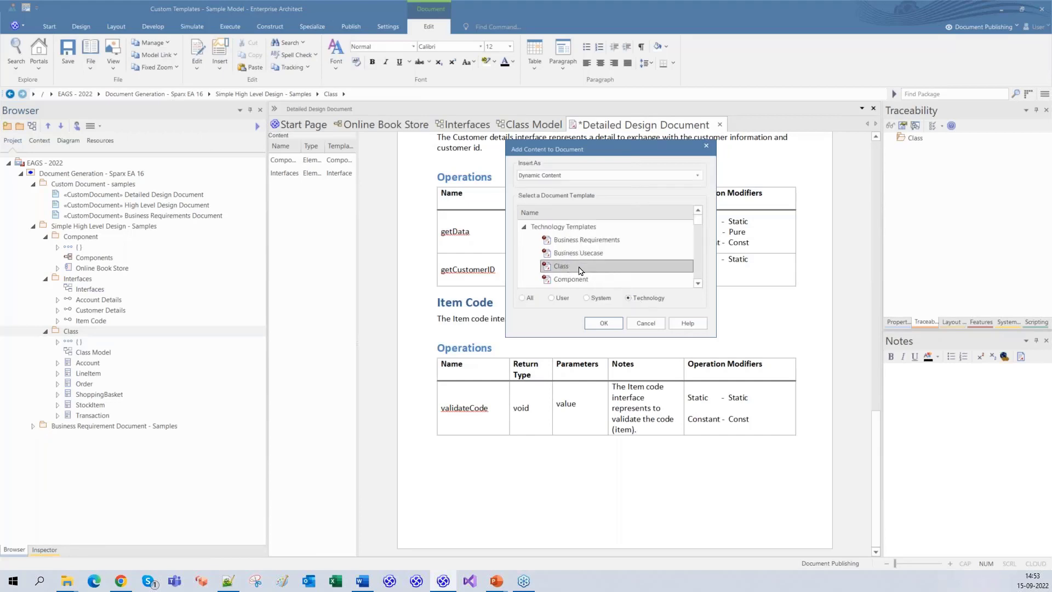
left_click(602, 329)
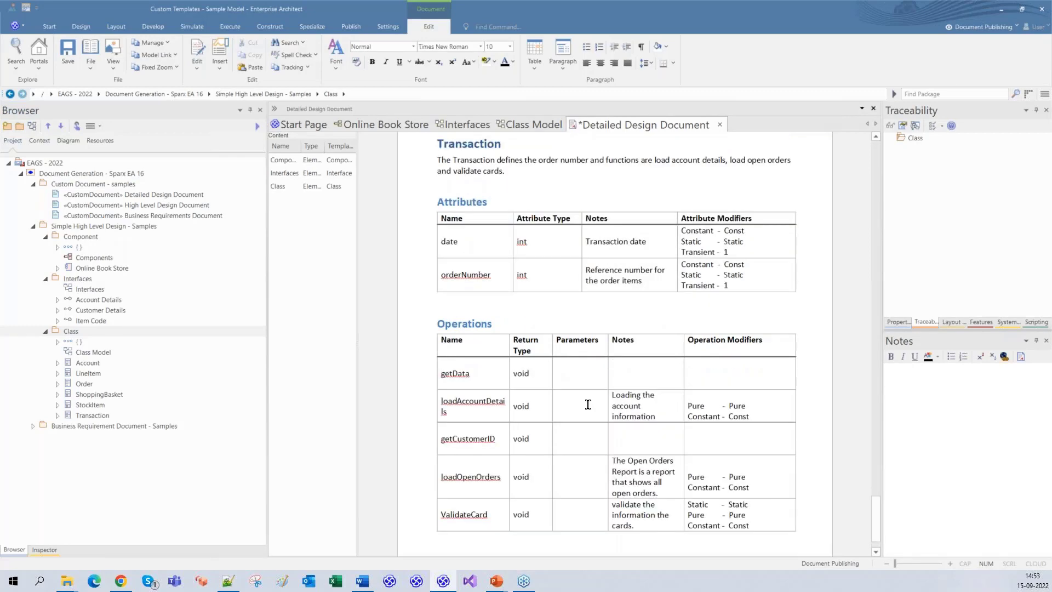
Add the title "Classes" between the Item Code Operations table and the Account section, styled as Heading 1.
scroll(587, 405, "up", 10)
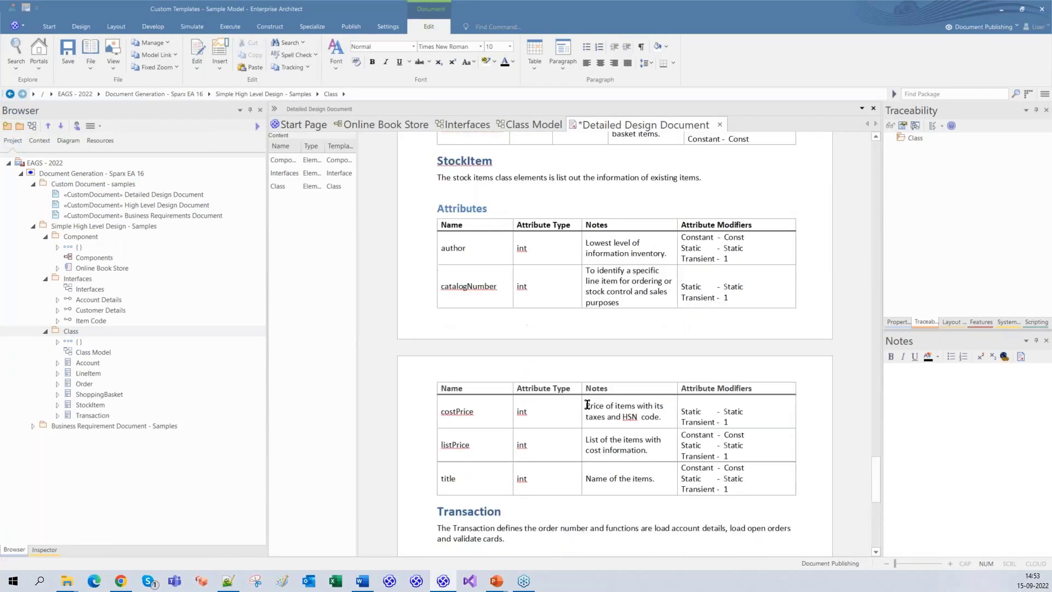
scroll(587, 404, "up", 10)
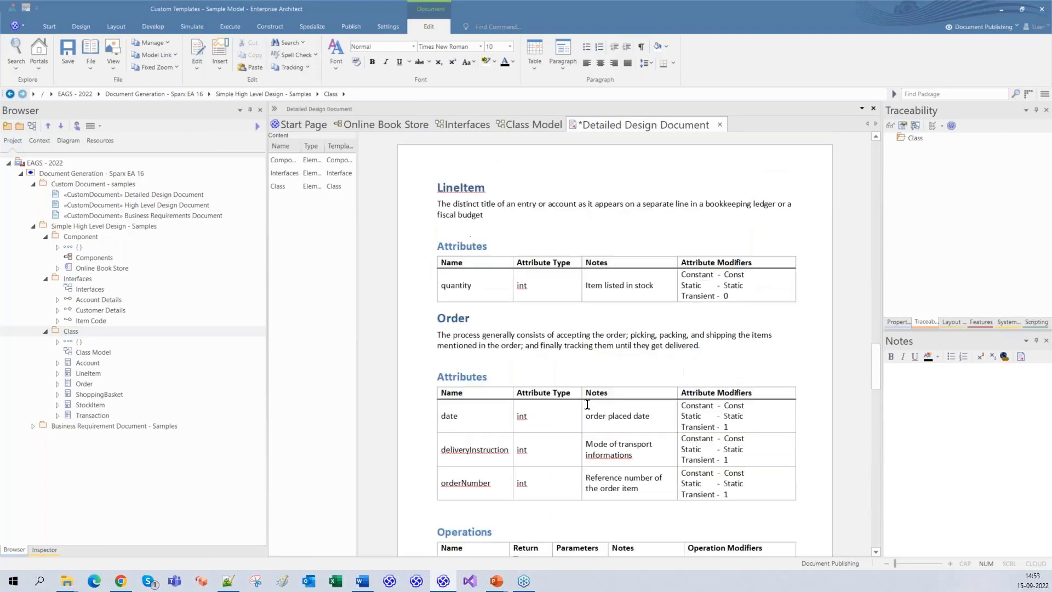
scroll(587, 405, "up", 10)
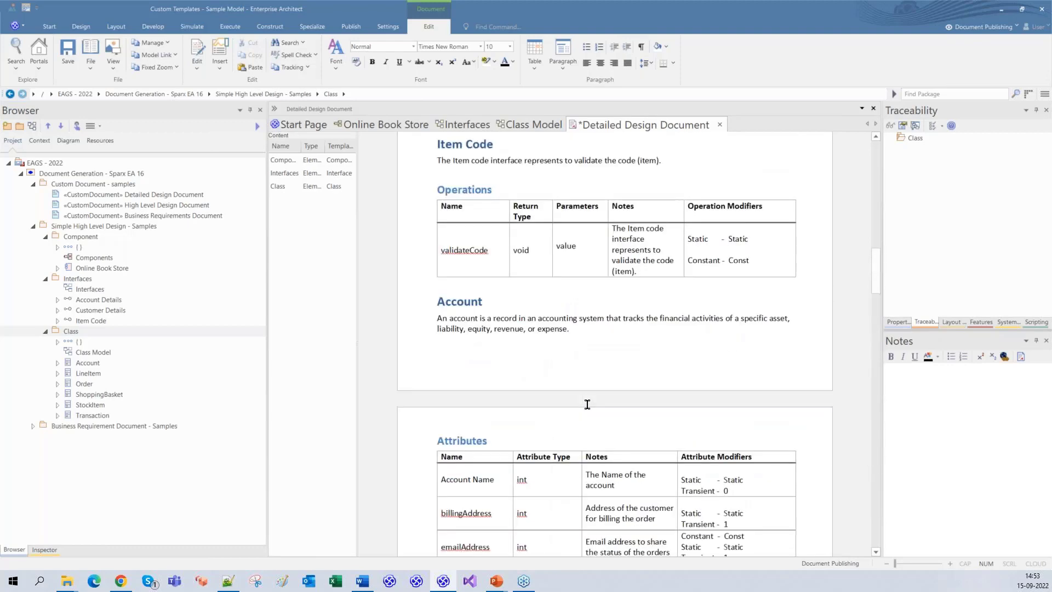
scroll(588, 404, "up", 2)
left_click(511, 389)
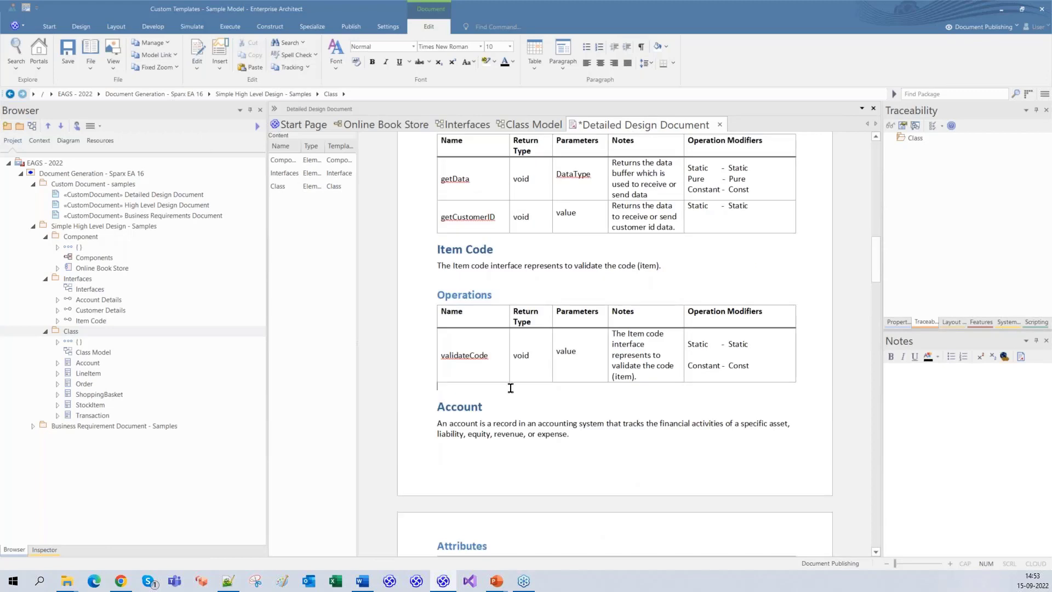
key("Return")
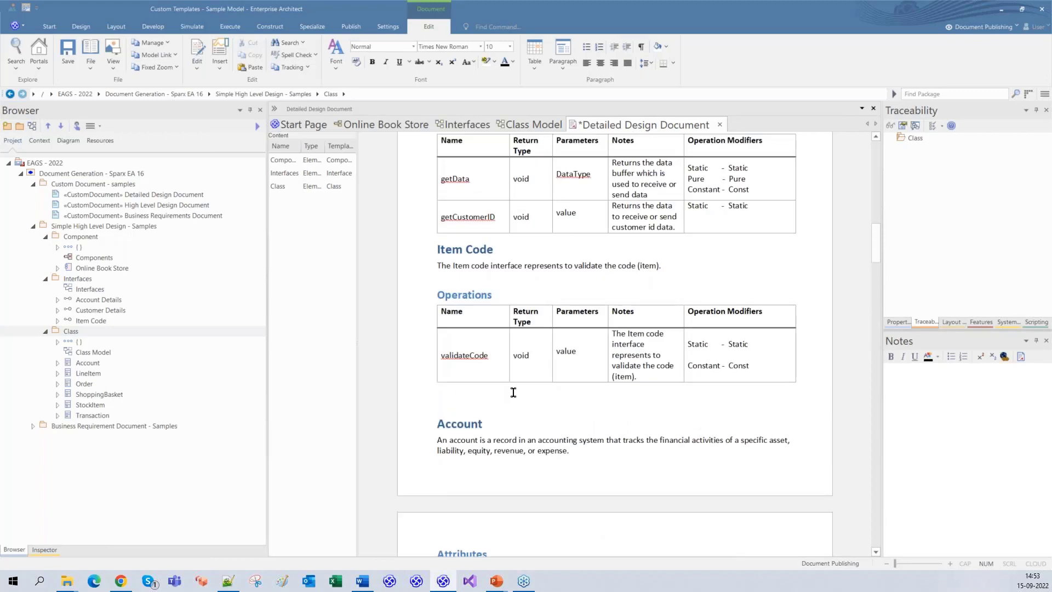
type("Classes")
left_click_drag(462, 403, 436, 403)
left_click(412, 47)
scroll(393, 88, "down", 2)
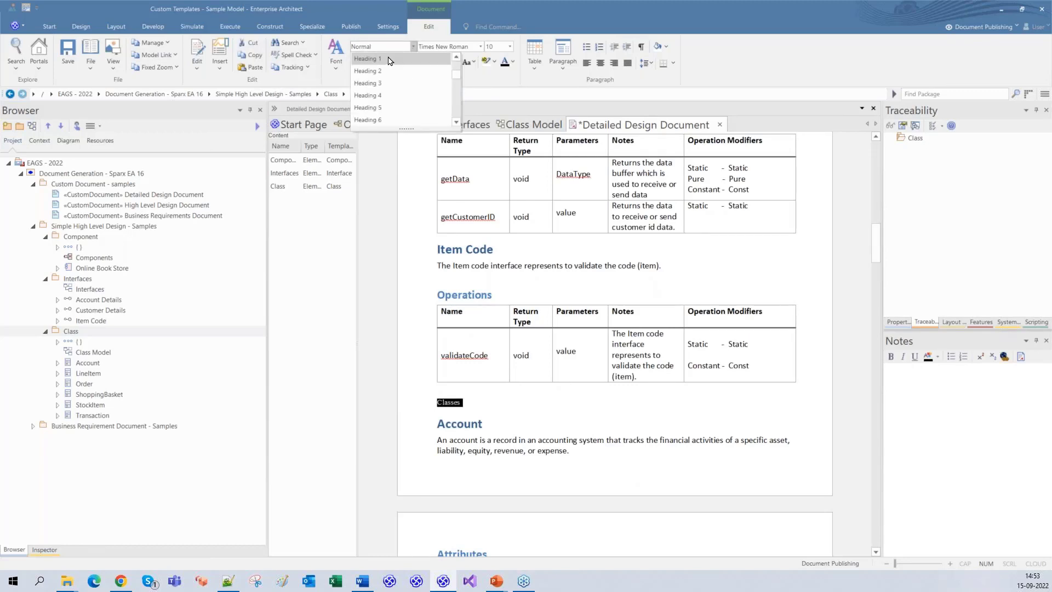
left_click(389, 60)
left_click(570, 425)
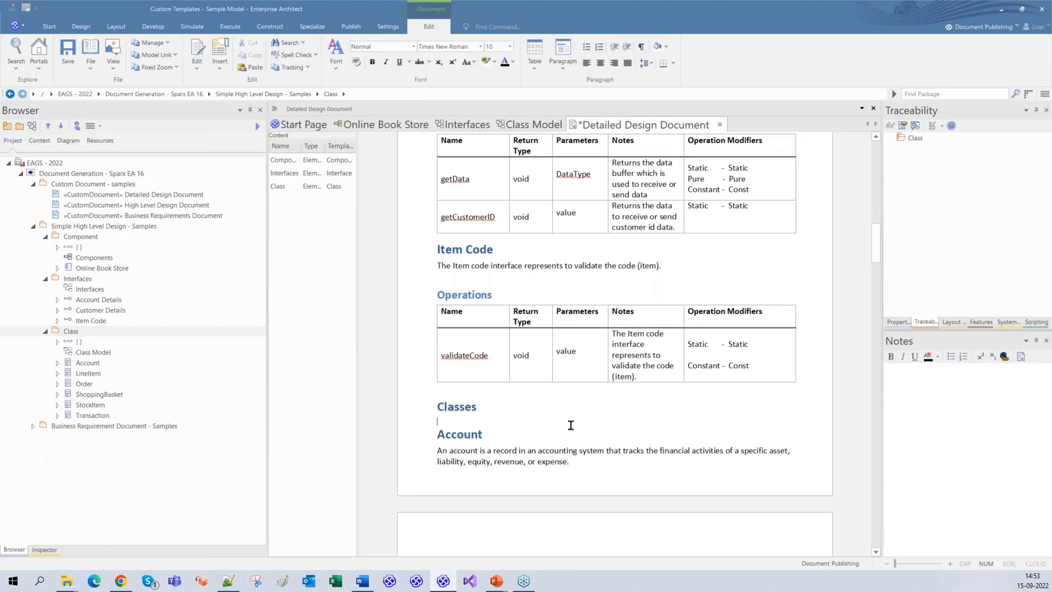
Review the inserted class sections from Account to Transaction with their Attributes and Operations tables.
scroll(570, 426, "down", 10)
scroll(570, 426, "down", 12)
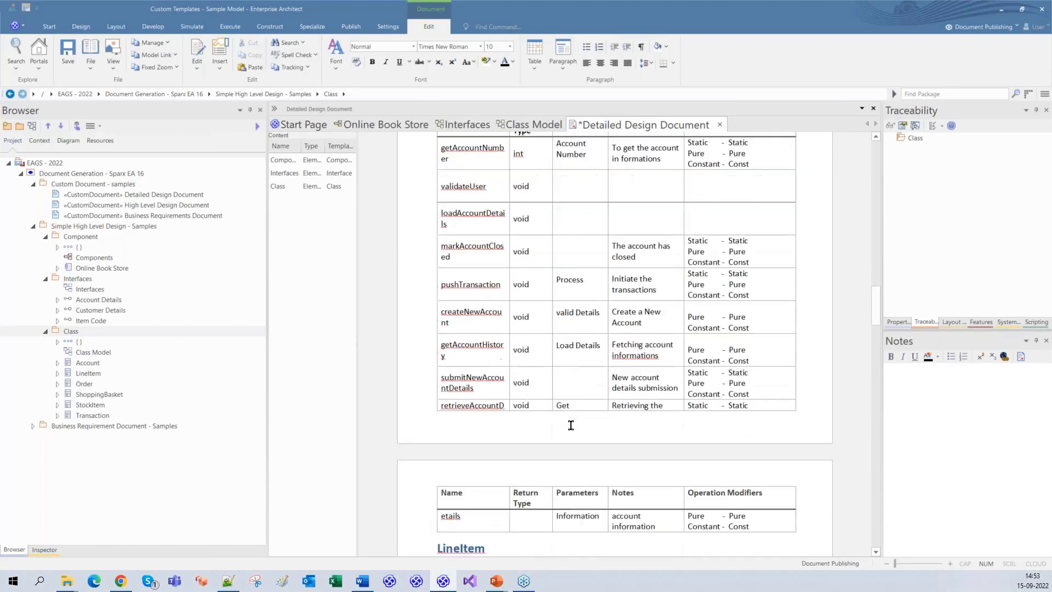
scroll(570, 425, "down", 3)
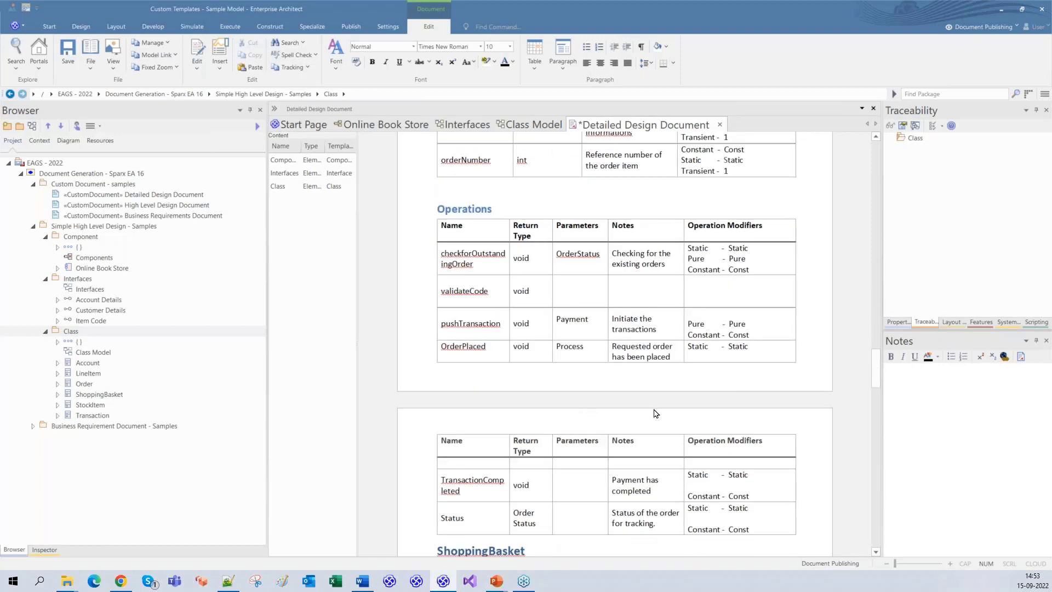
scroll(655, 413, "up", 7)
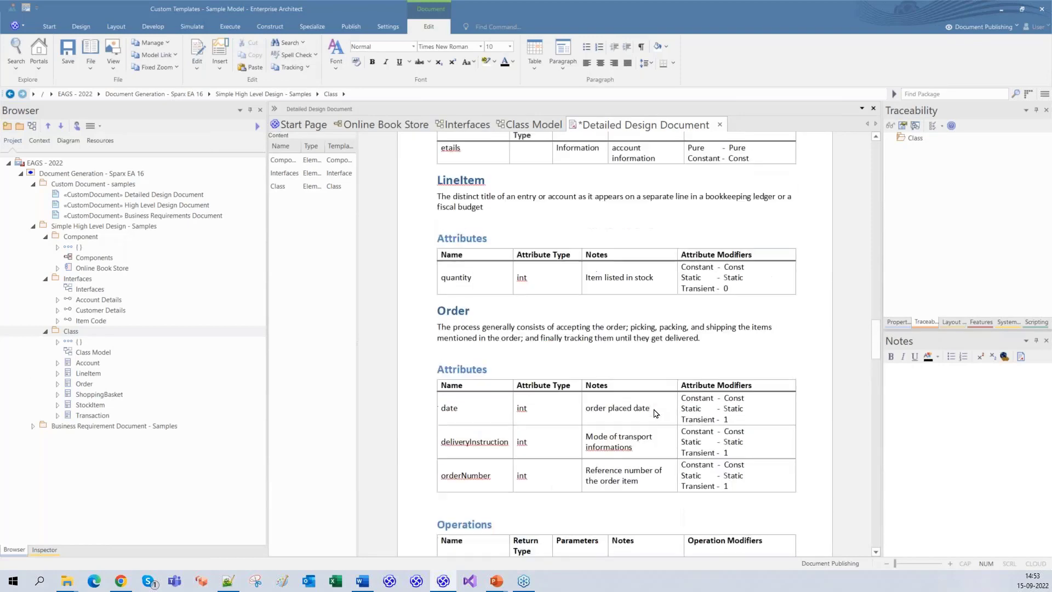
scroll(656, 414, "up", 4)
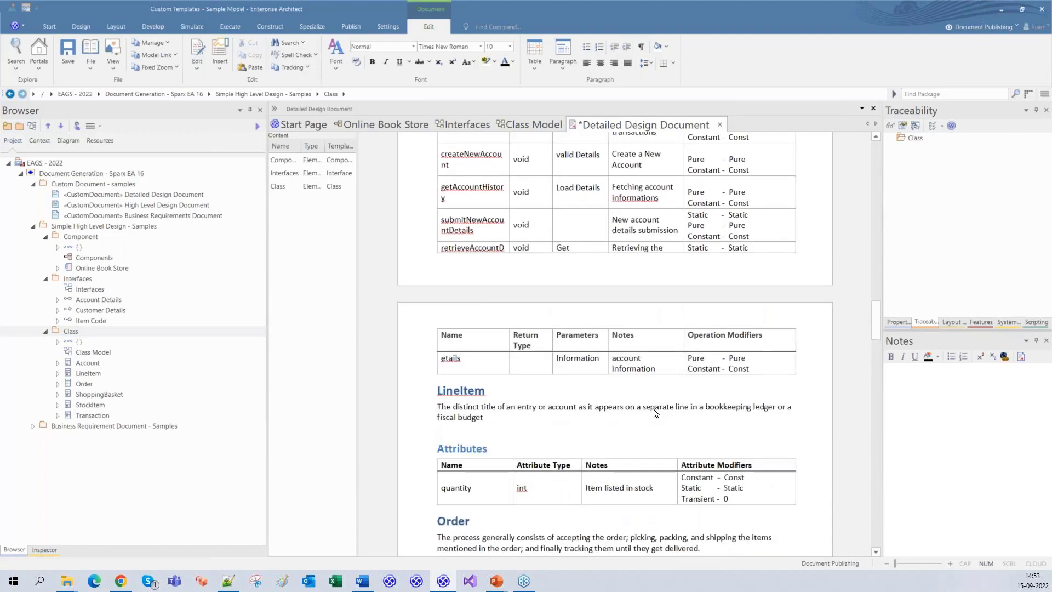
scroll(656, 413, "down", 5)
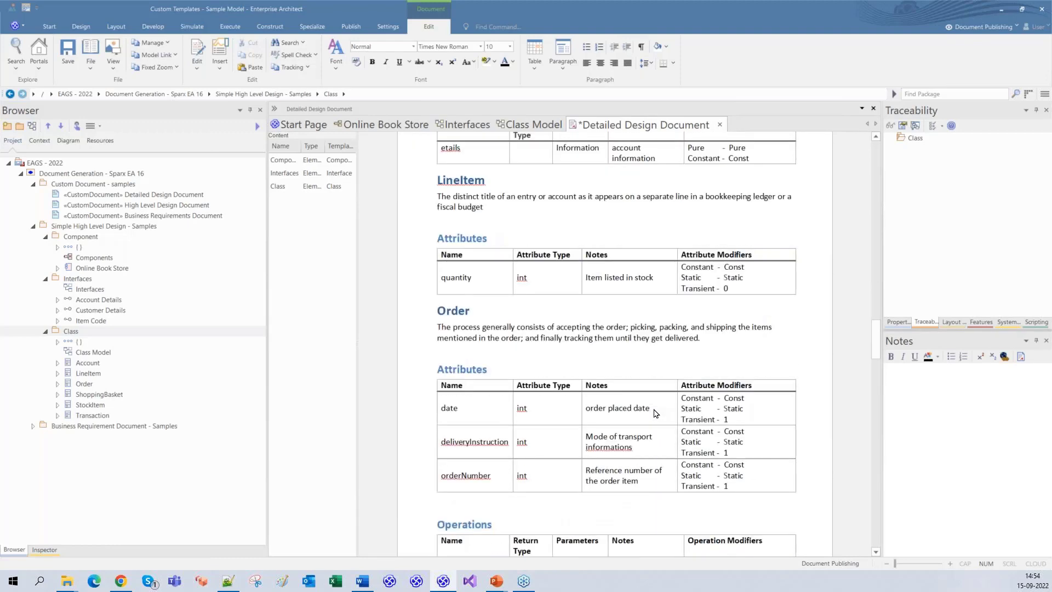
scroll(656, 413, "down", 6)
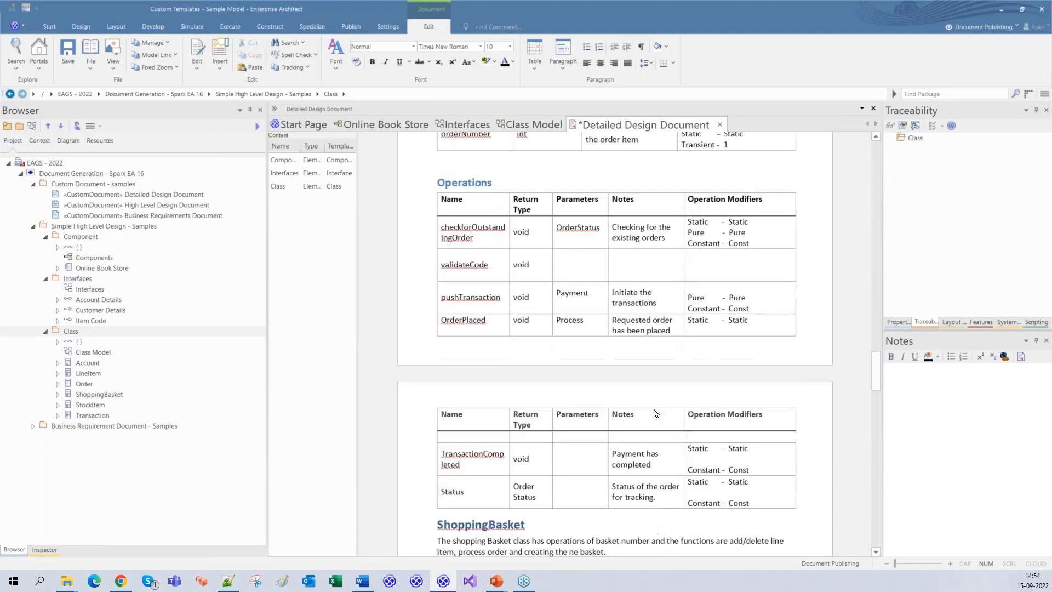
scroll(656, 414, "down", 10)
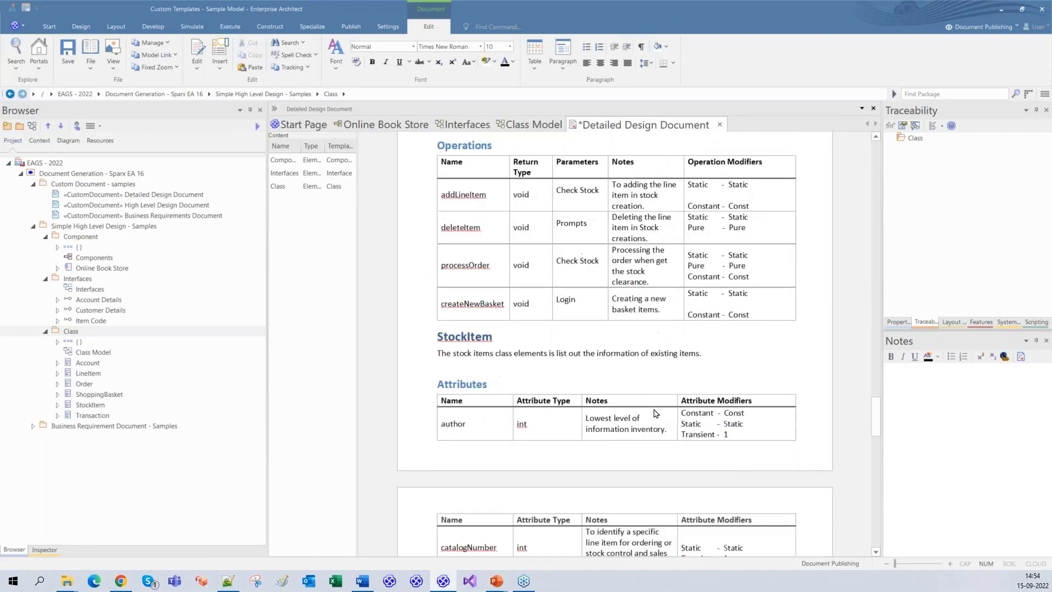
scroll(656, 413, "down", 5)
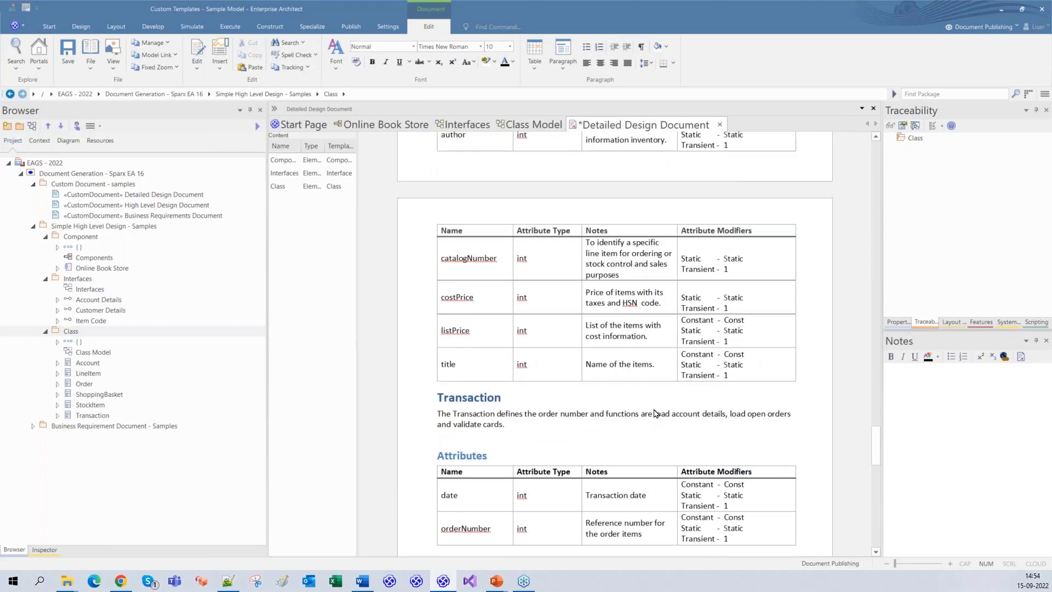
scroll(656, 413, "down", 7)
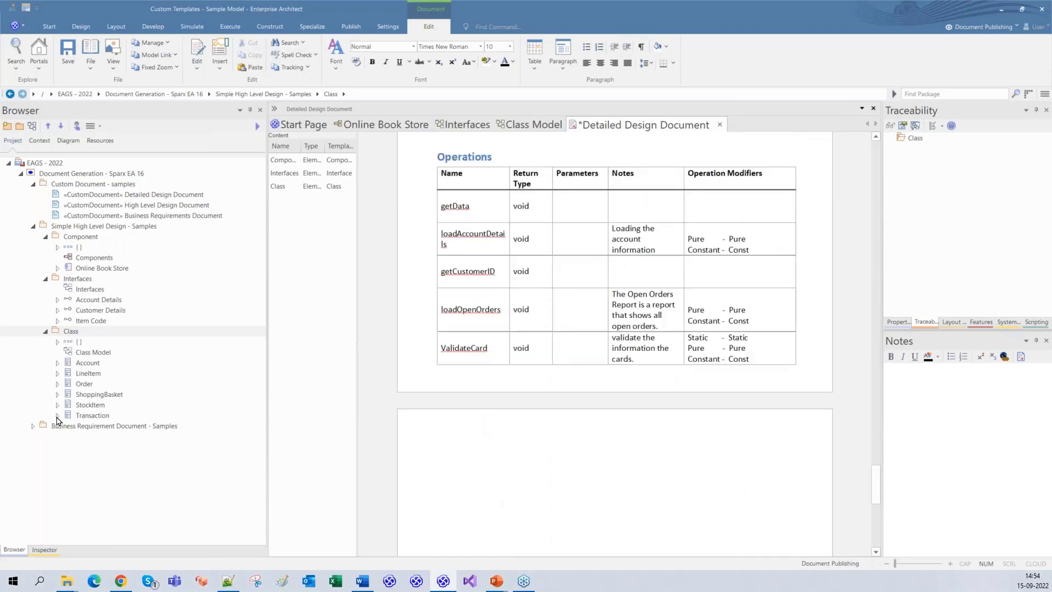
Expand the Account class and its Interaction-Create Account element in the model tree.
left_click(58, 363)
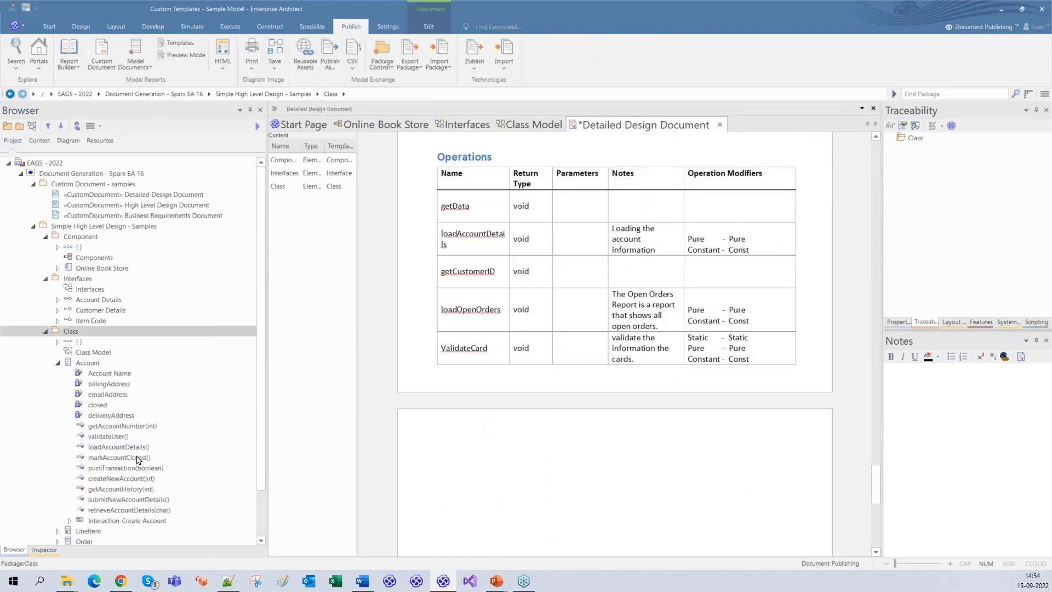
scroll(134, 466, "down", 2)
left_click(70, 467)
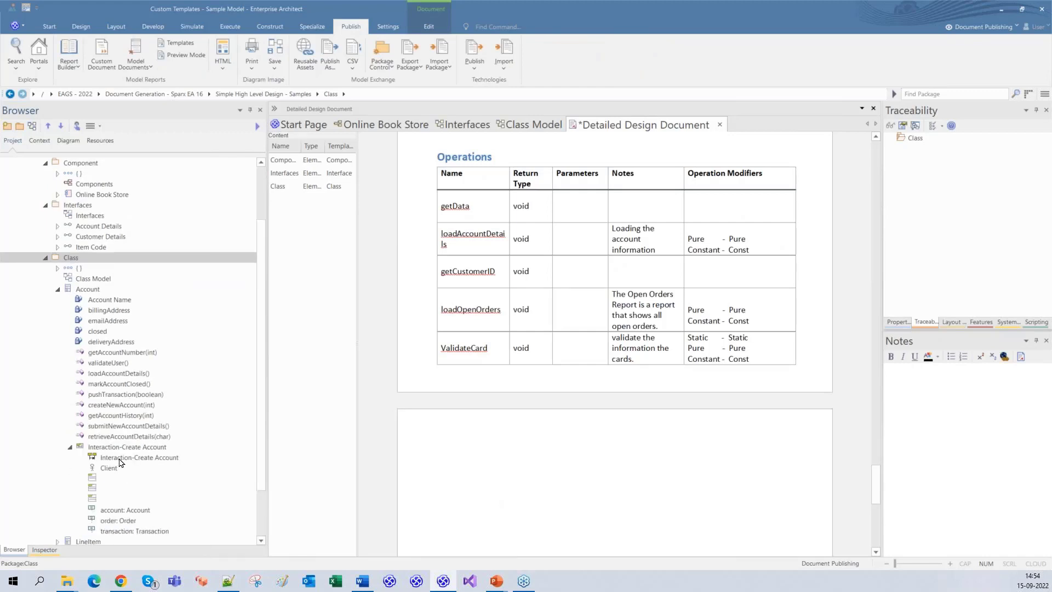
Add the title "Interaction" on the page after the Transaction Operations table, styled as Heading 1, and start a new line below it.
left_click(454, 438)
type("In")
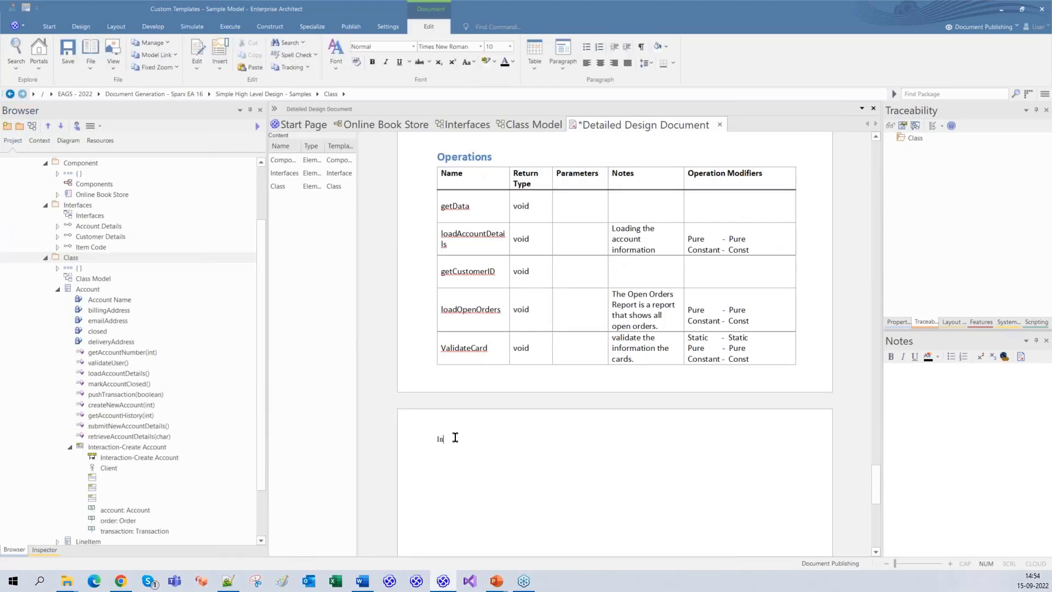
type("teraction")
left_click_drag(474, 439, 419, 436)
left_click(412, 50)
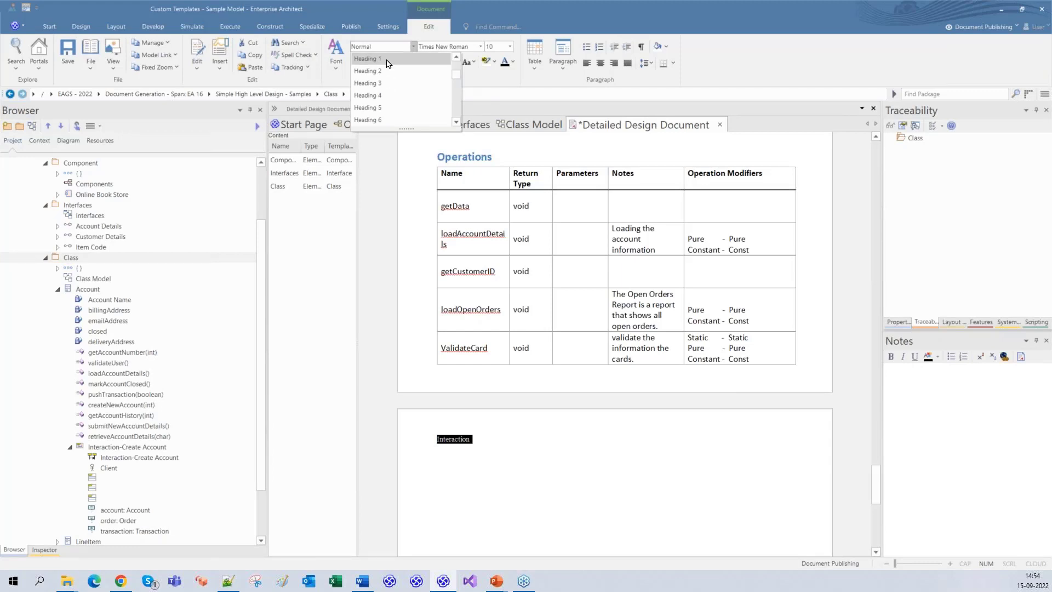
left_click(388, 60)
key("Right")
scroll(613, 345, "down", 2)
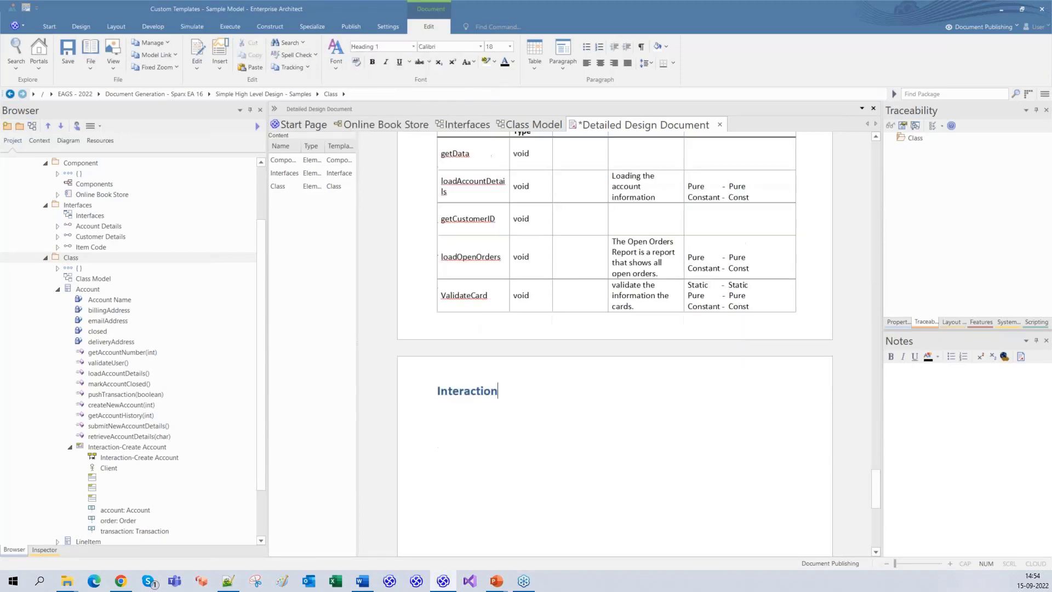
key("Return")
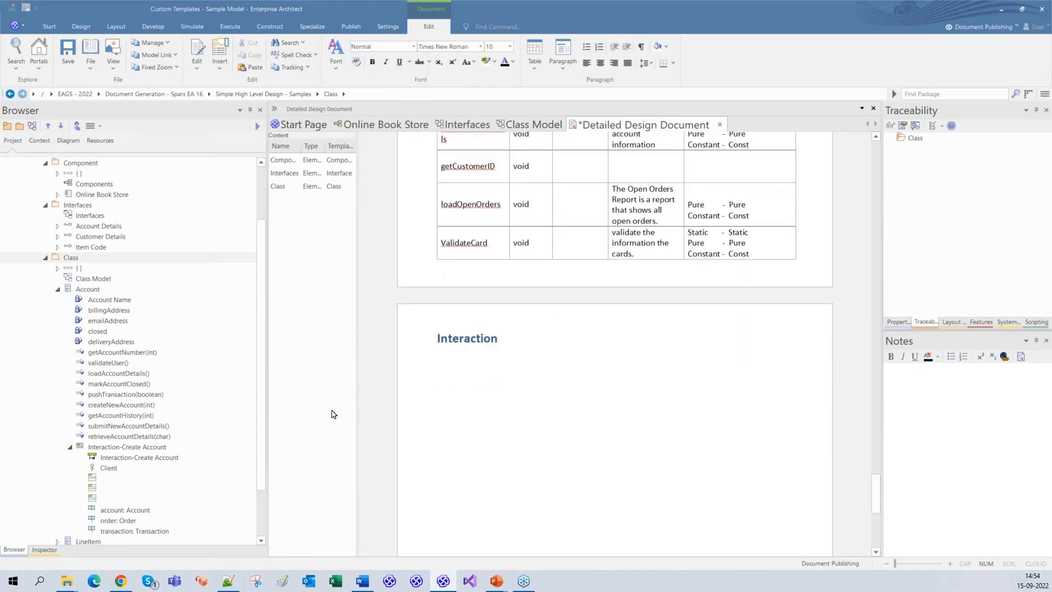
Insert the Interaction-Create Account diagram under the Interaction heading as Dynamic Content, using the Sequence Diagram template.
left_click(127, 458)
left_click_drag(128, 458, 537, 373)
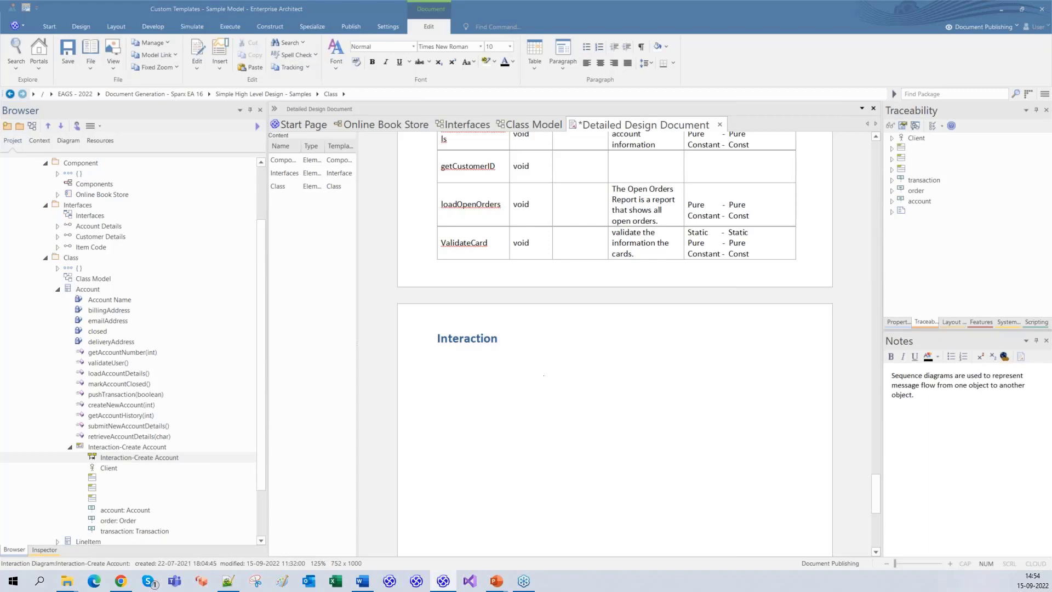
scroll(612, 270, "down", 1)
scroll(608, 269, "down", 5)
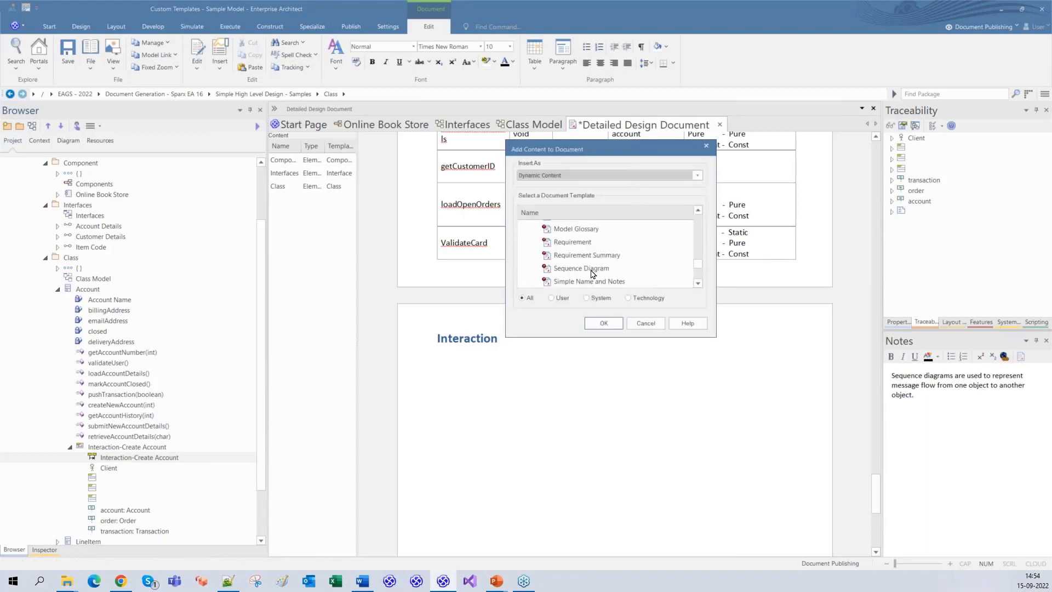
left_click(591, 273)
left_click(603, 324)
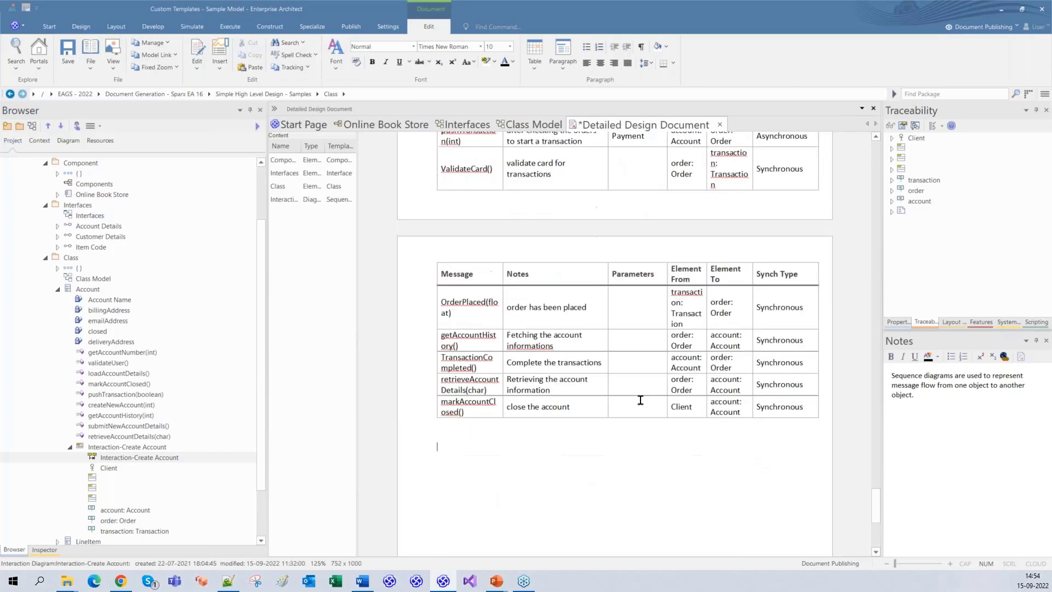
Review the inserted Interaction-Create Account sequence diagram and its message table.
scroll(640, 400, "up", 1)
scroll(640, 400, "up", 8)
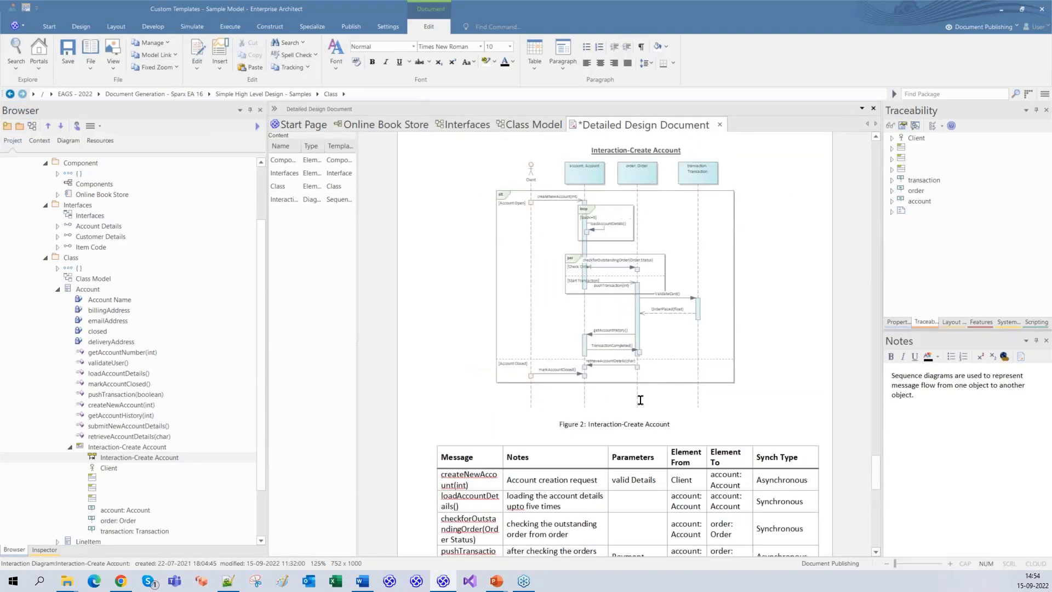
scroll(640, 399, "up", 2)
scroll(640, 400, "down", 5)
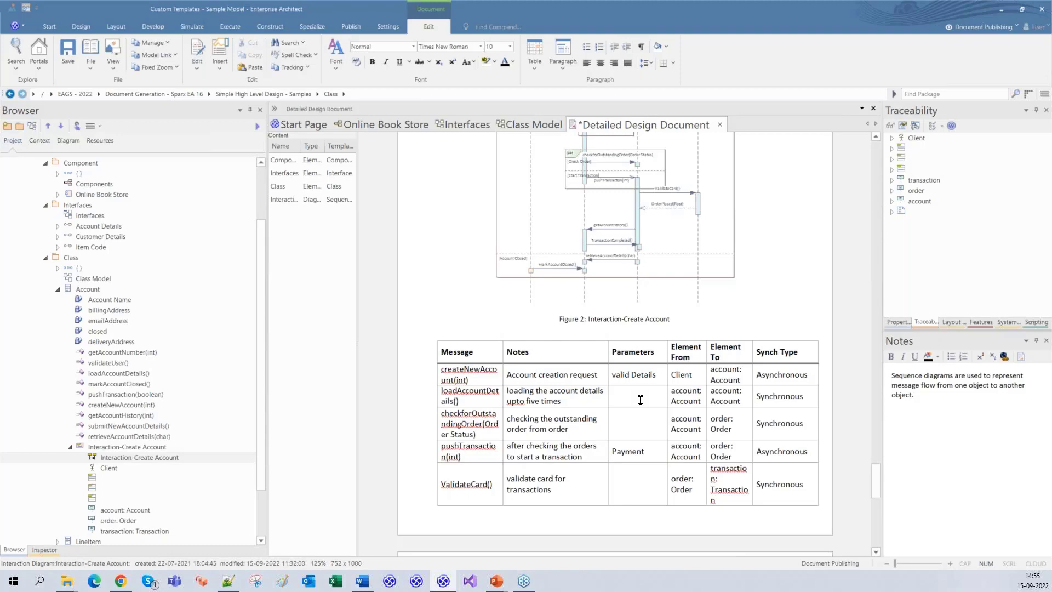
scroll(640, 400, "down", 10)
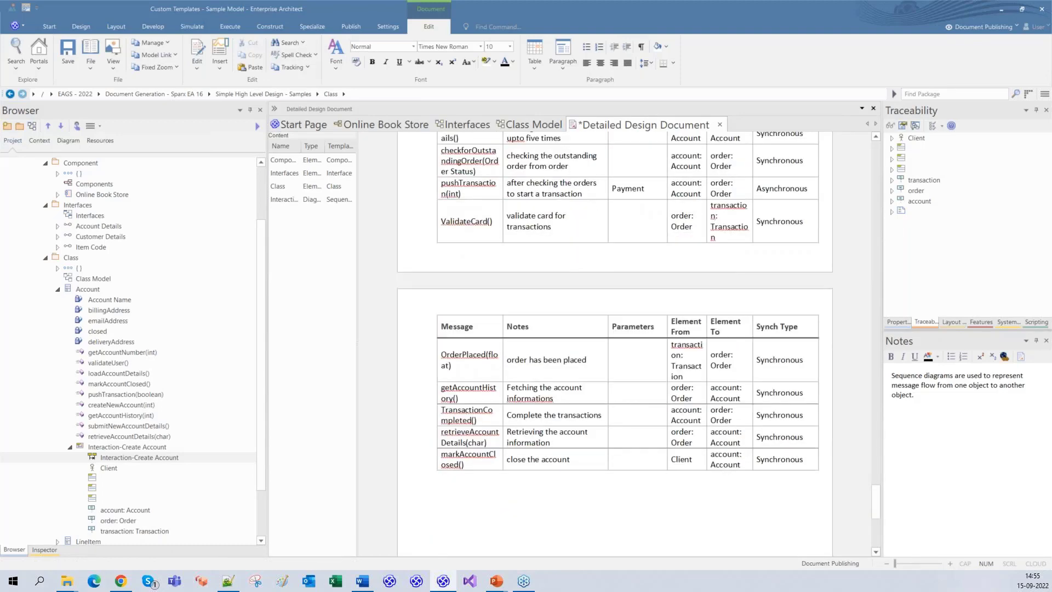
scroll(723, 482, "up", 20)
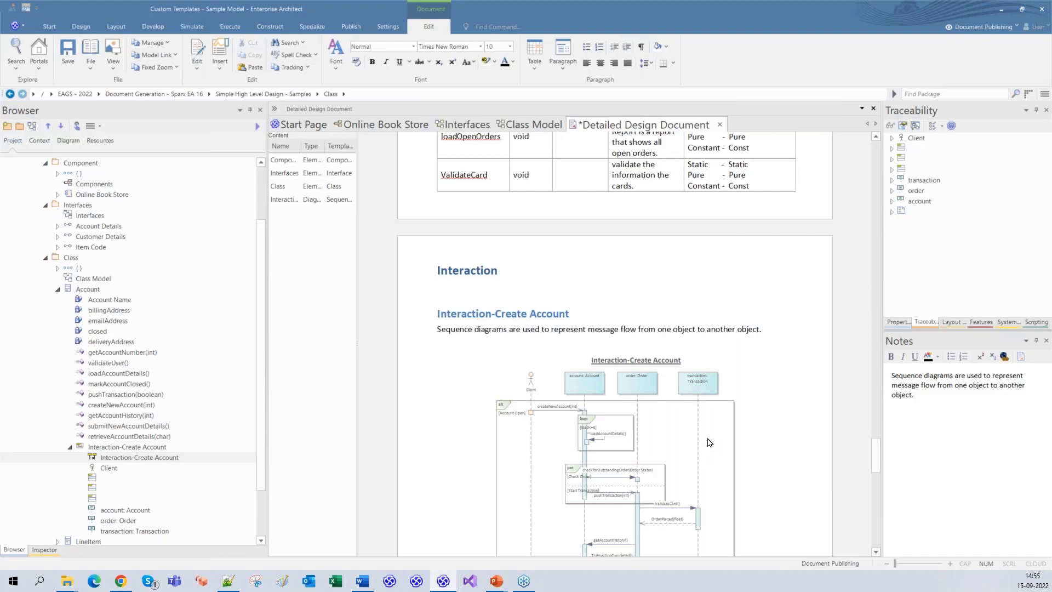
Review the Component section at the start of the document and highlight the Account row's Component Tag placeholder in the Sub Components table.
scroll(709, 443, "up", 3)
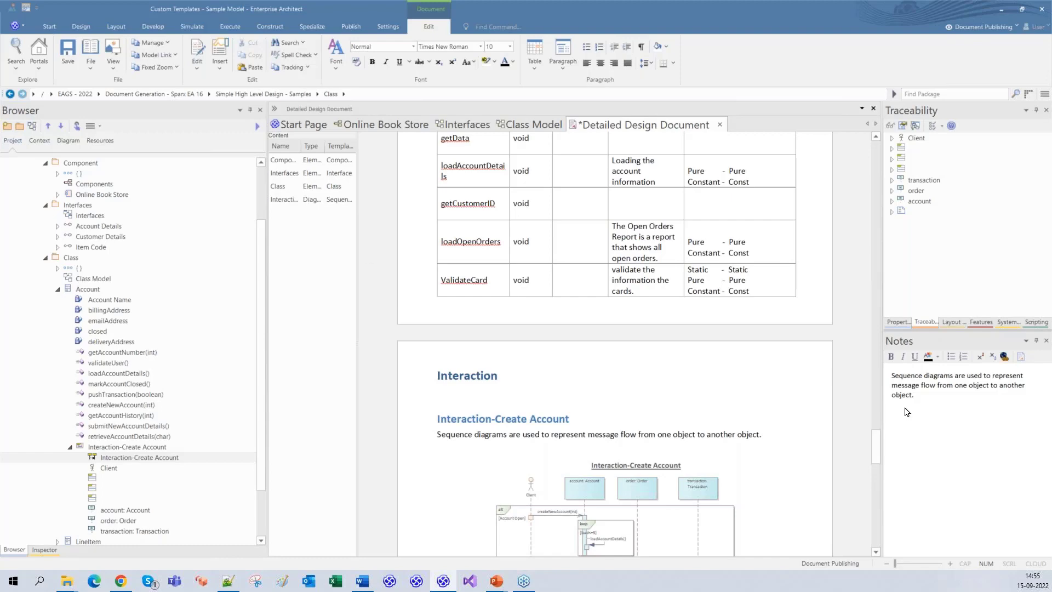
left_click_drag(876, 454, 877, 153)
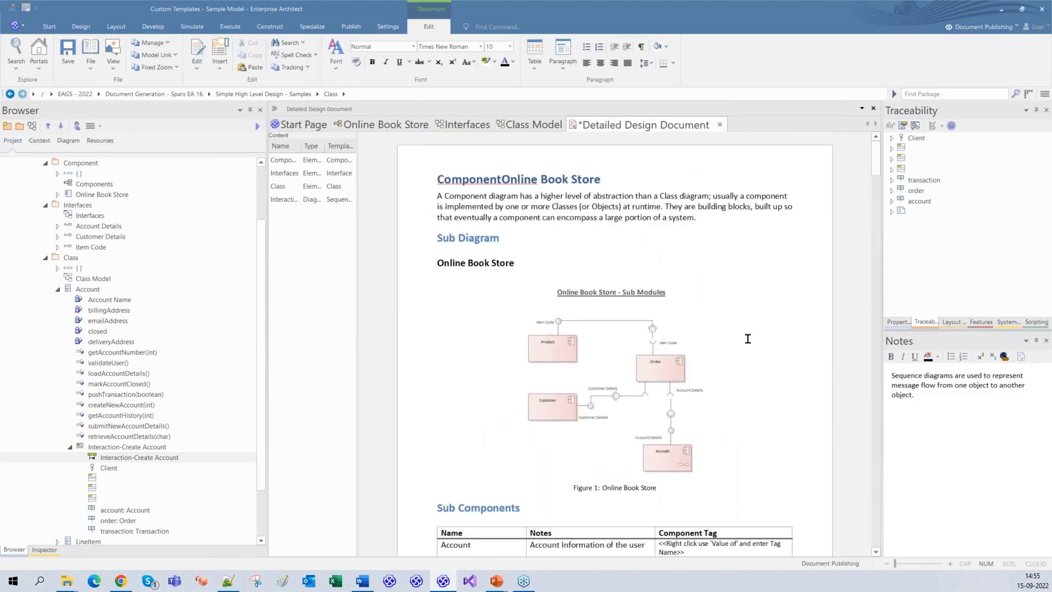
scroll(746, 361, "down", 3)
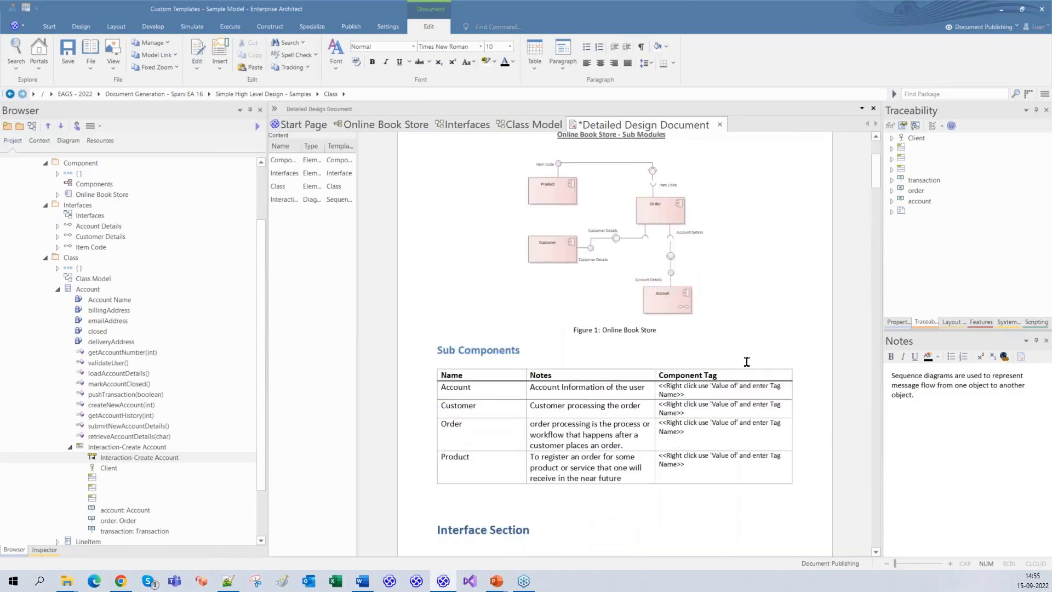
left_click(311, 159)
scroll(711, 449, "down", 1)
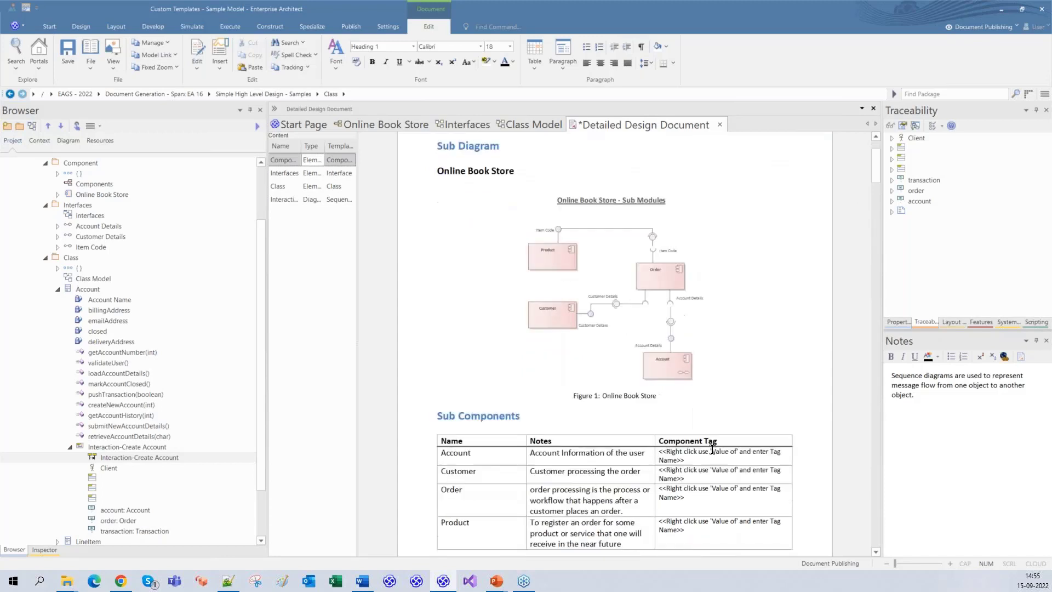
left_click(684, 457)
left_click_drag(684, 458, 660, 451)
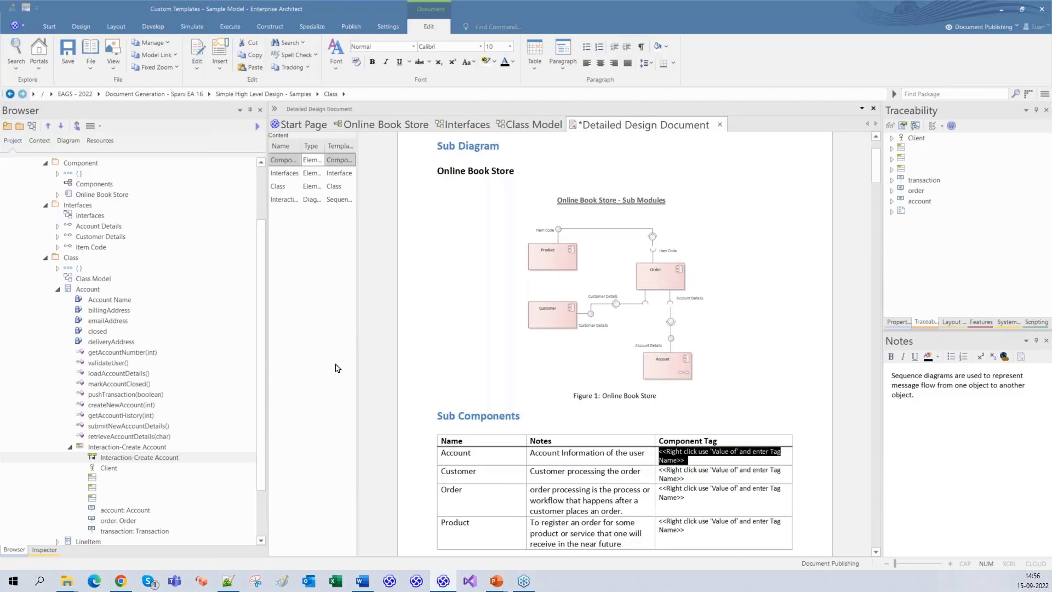
Create a custom document template named "Component Updated" under Custom Templates, copied from the Component technology template.
left_click(100, 141)
left_click(73, 259)
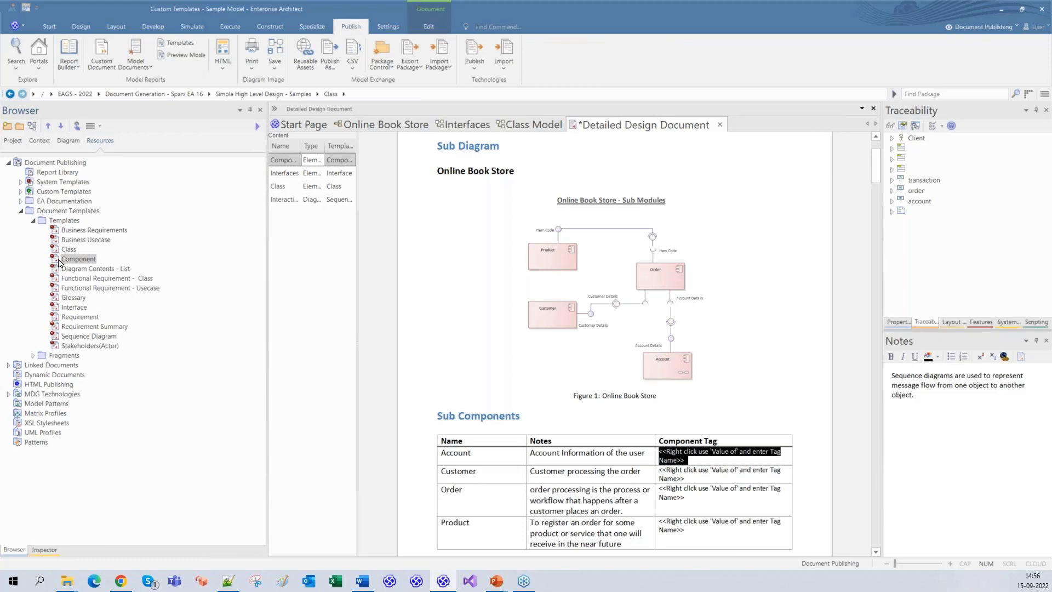
left_click(21, 192)
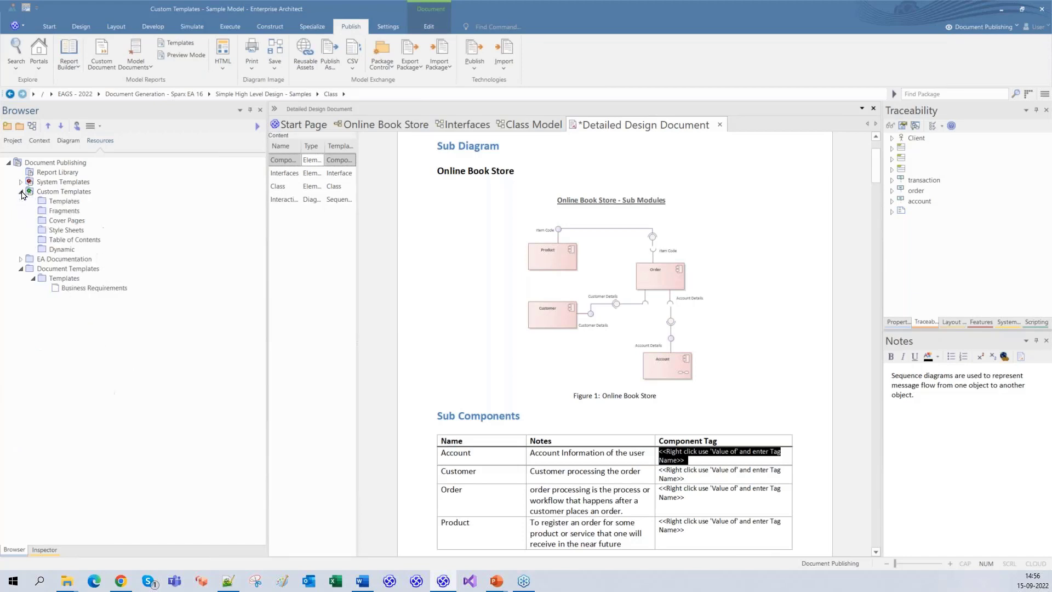
left_click(58, 194)
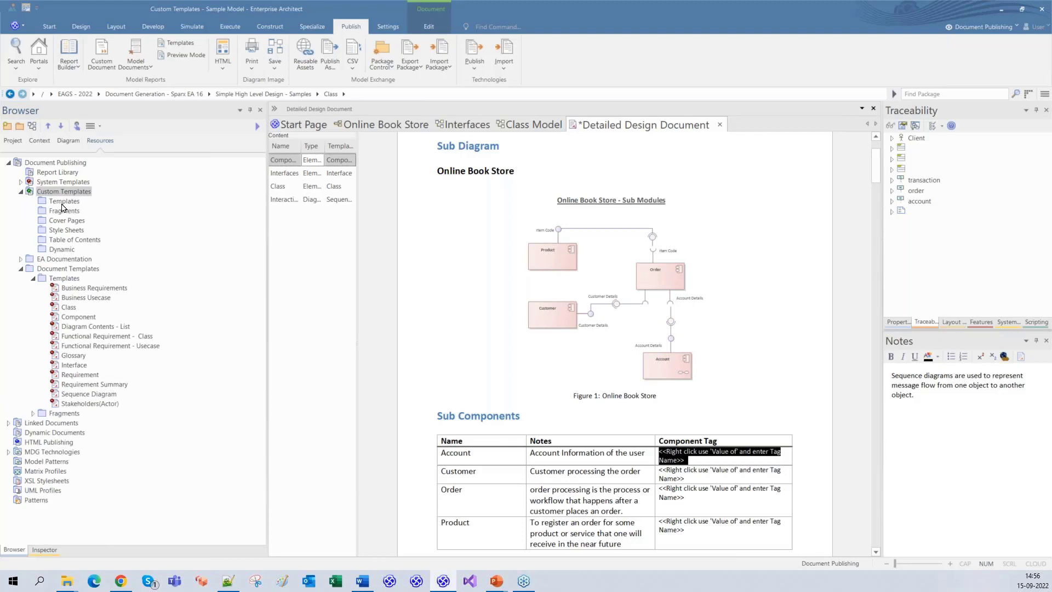
right_click(63, 202)
left_click(77, 210)
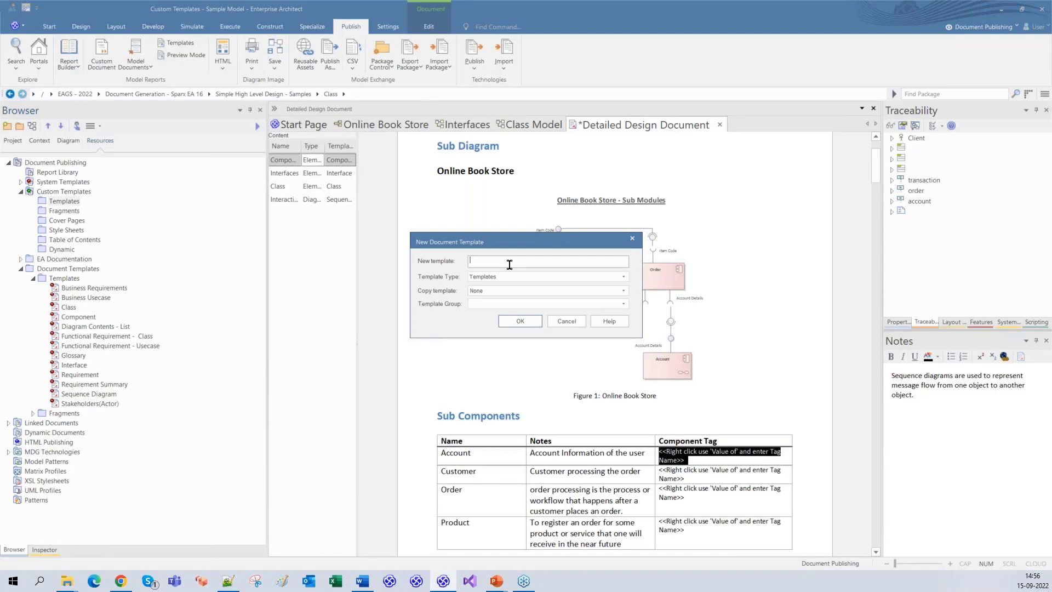
type("Component Updated")
left_click(623, 291)
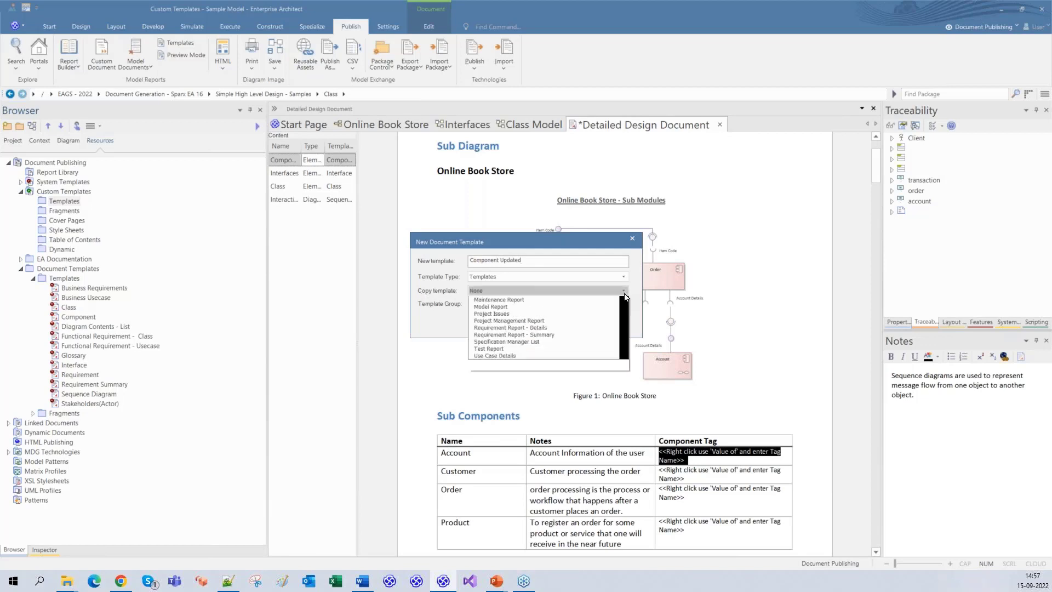
scroll(597, 340, "down", 5)
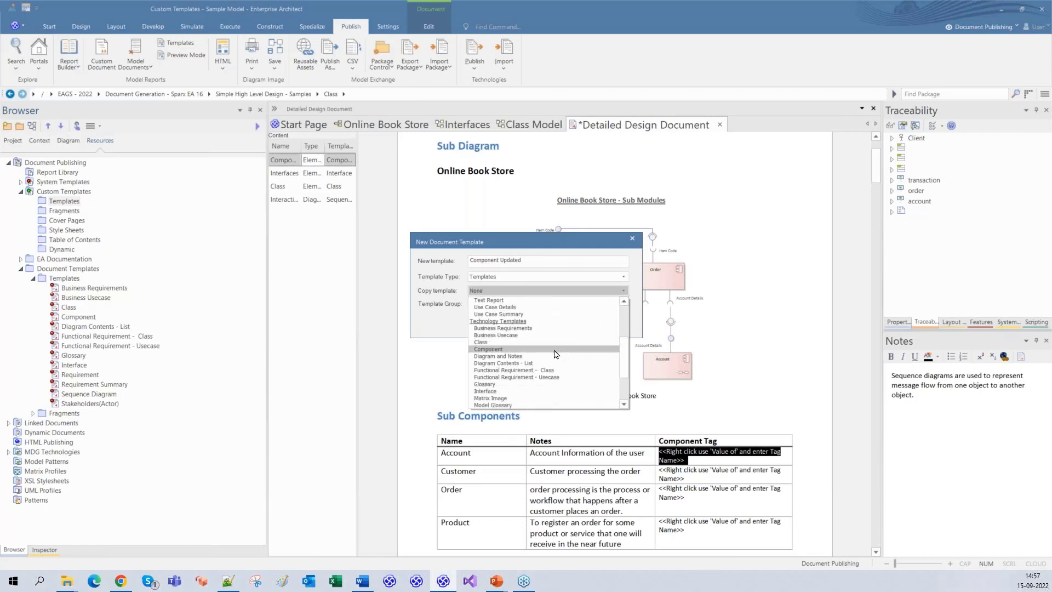
left_click(554, 351)
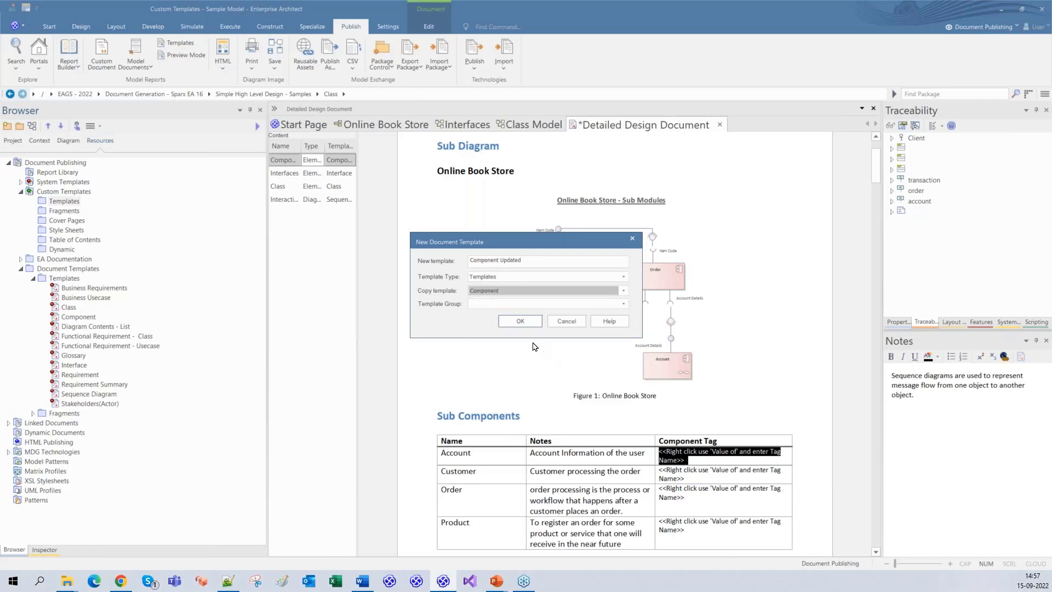
left_click(526, 327)
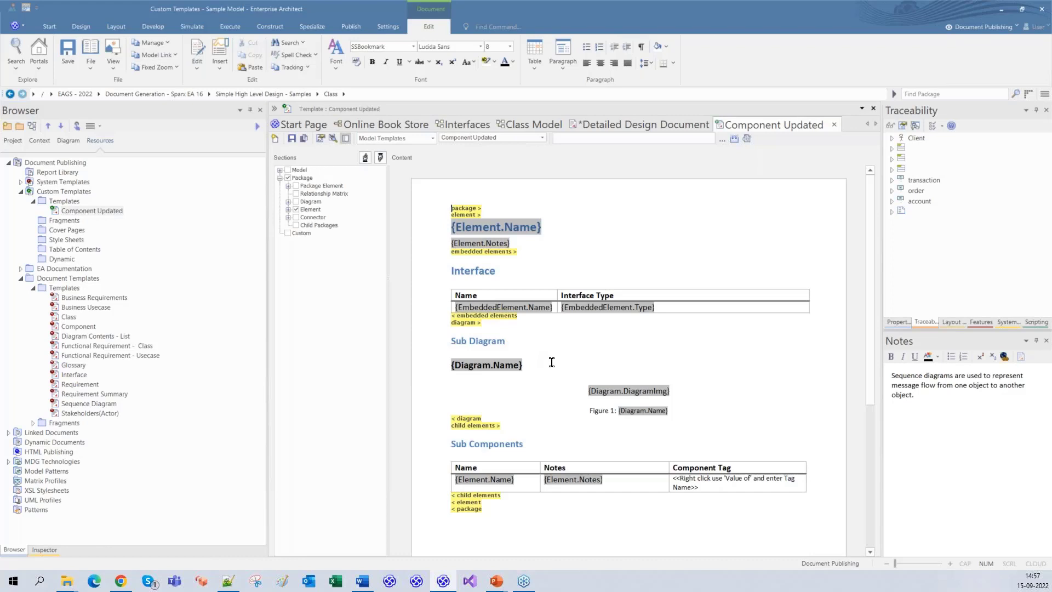
Inspect the new template's content, then check the tags in the properties of the Account component under Online Book Store.
scroll(552, 362, "down", 2)
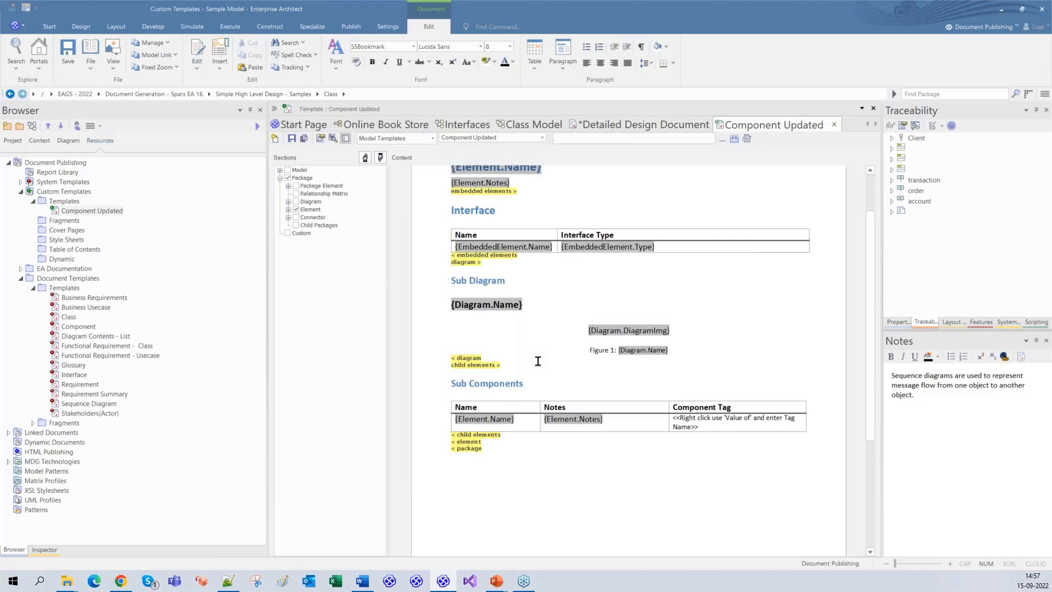
scroll(538, 361, "down", 2)
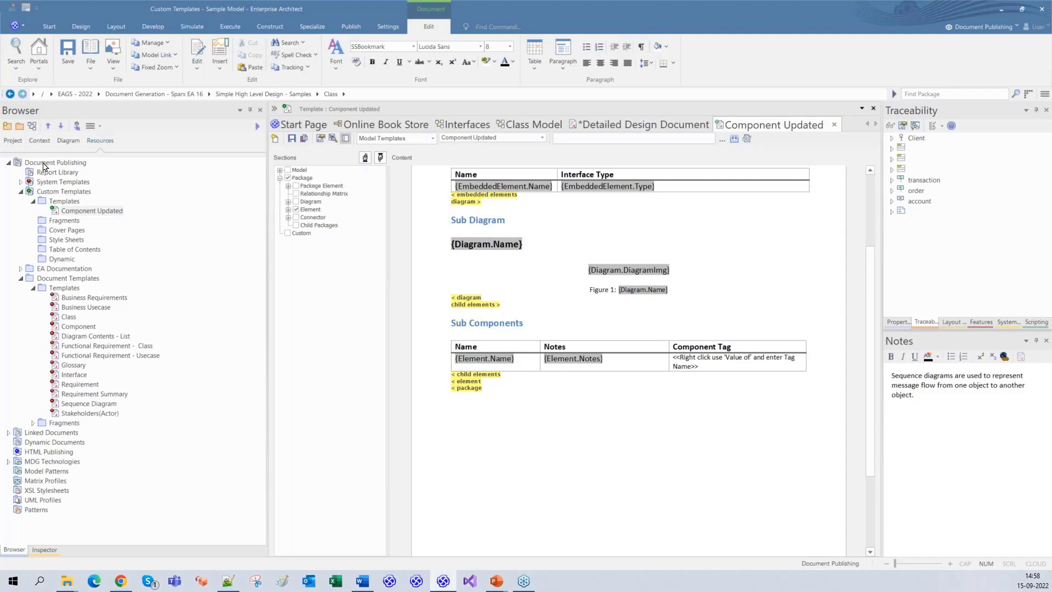
left_click(12, 141)
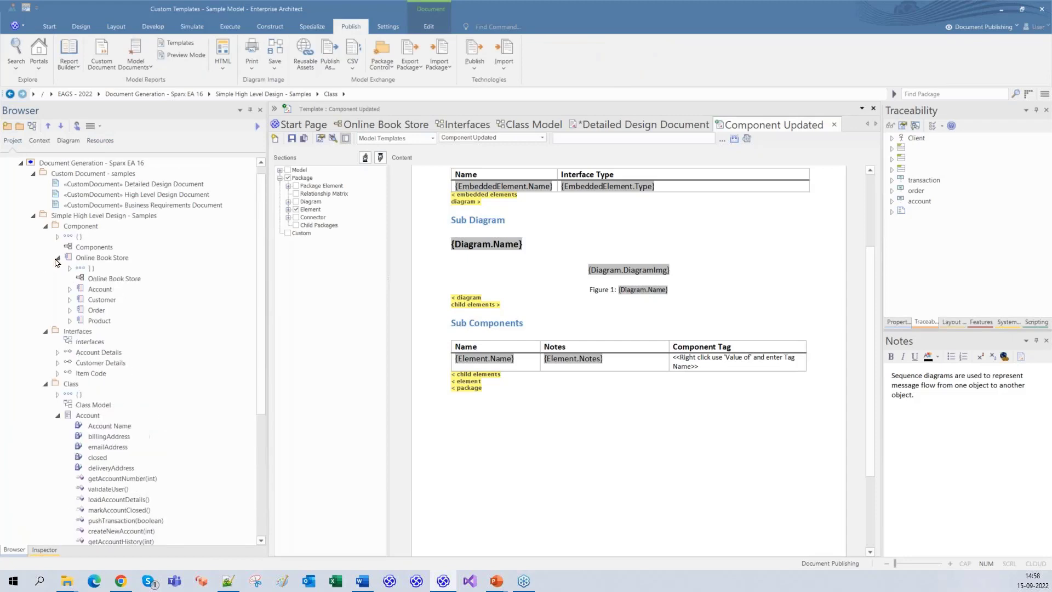
left_click(95, 291)
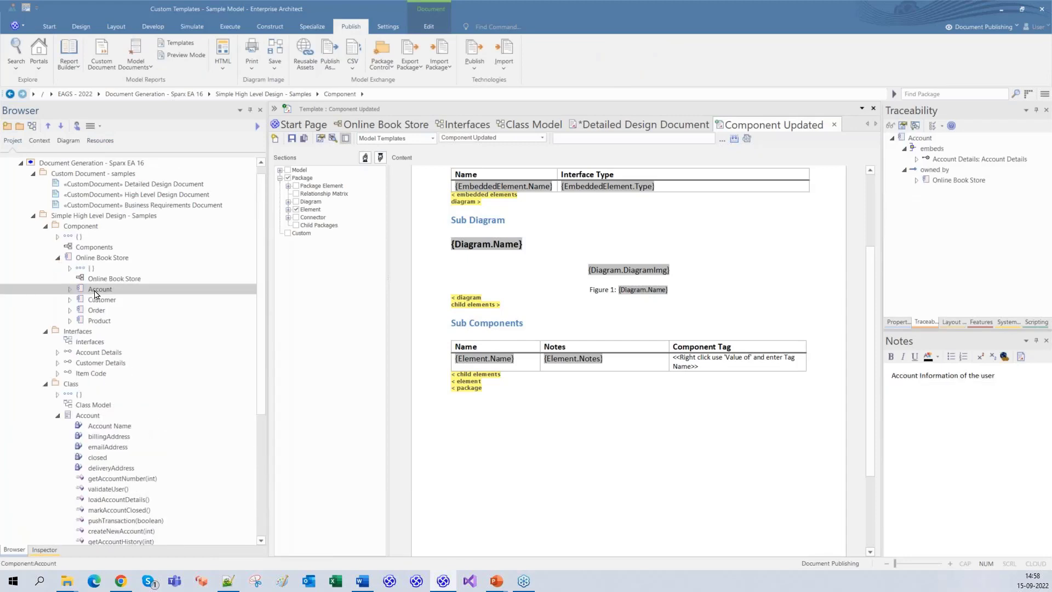
right_click(95, 292)
left_click(241, 327)
left_click(871, 400)
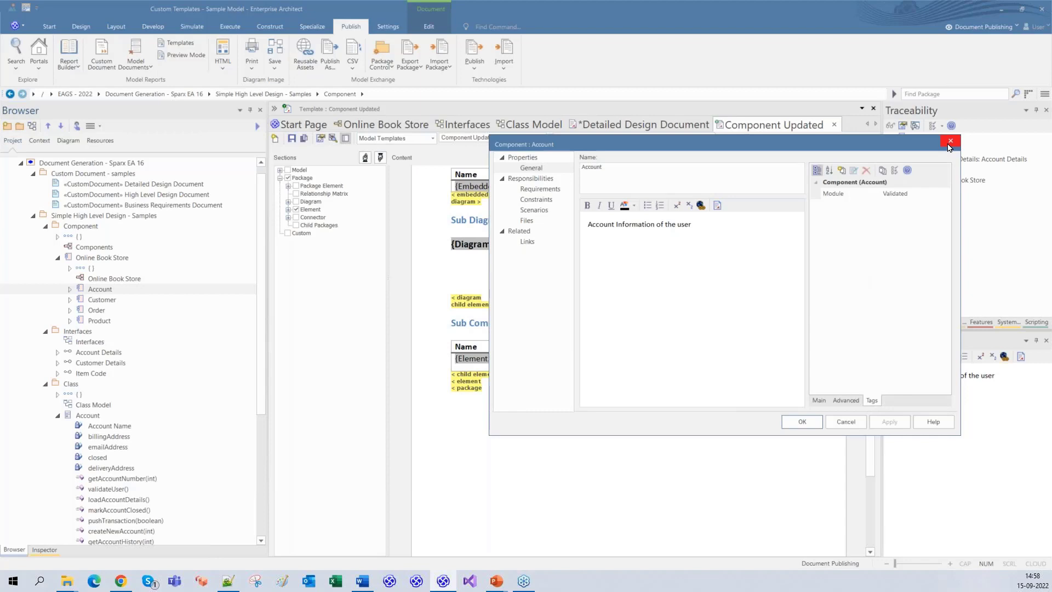
left_click(950, 146)
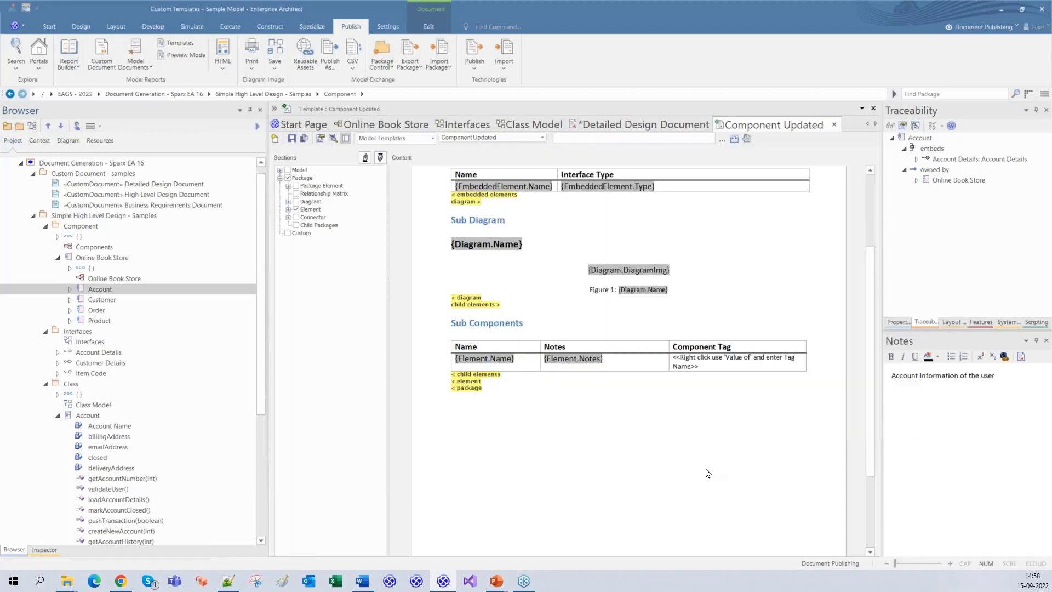
Rename the Component Tag column header in the template's Sub Components table to "Module".
left_click(701, 369)
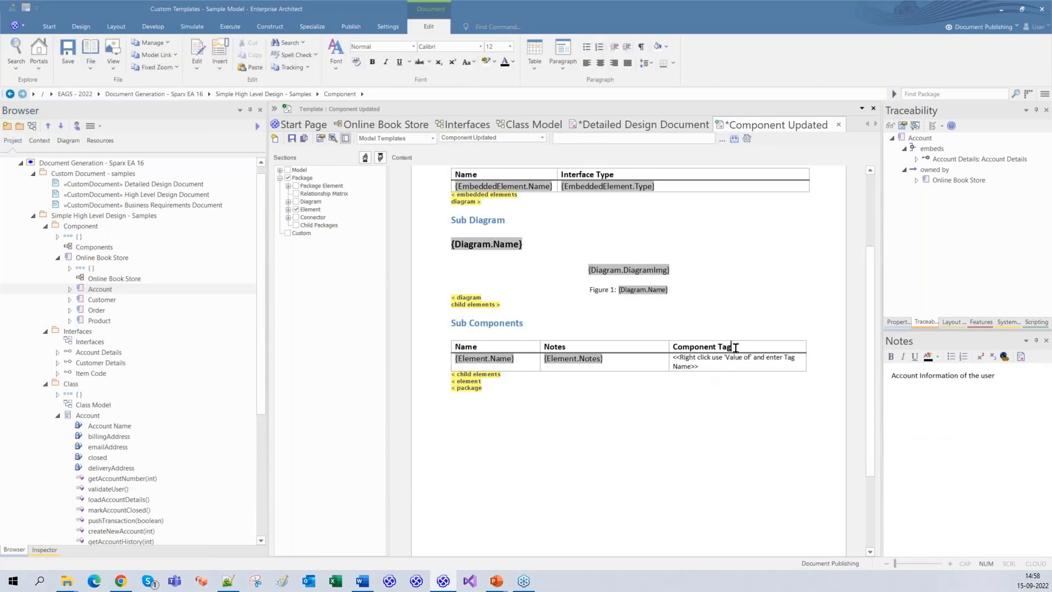
left_click_drag(736, 348, 670, 348)
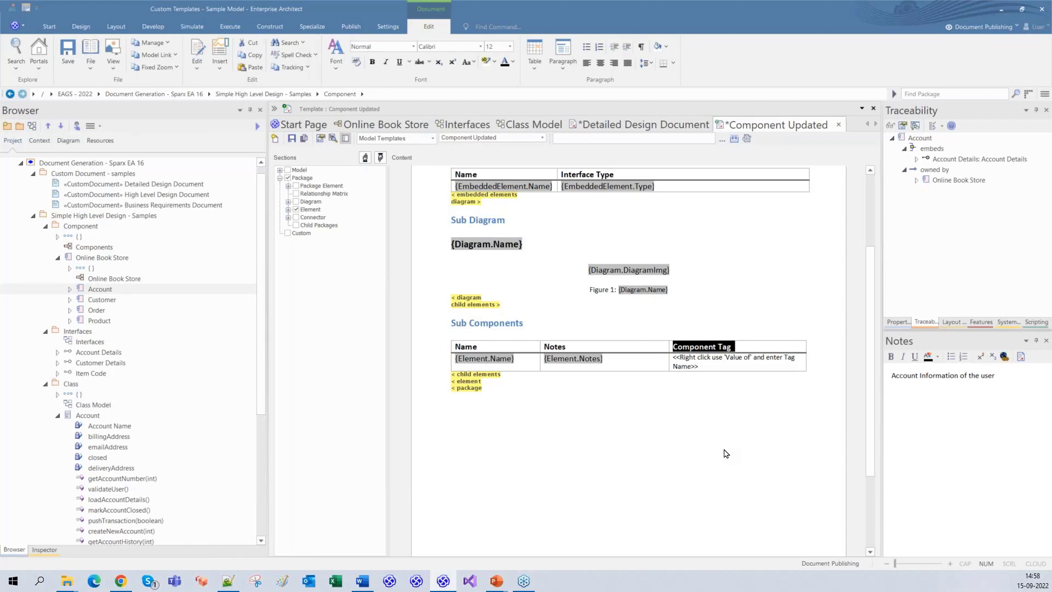
type("Mod")
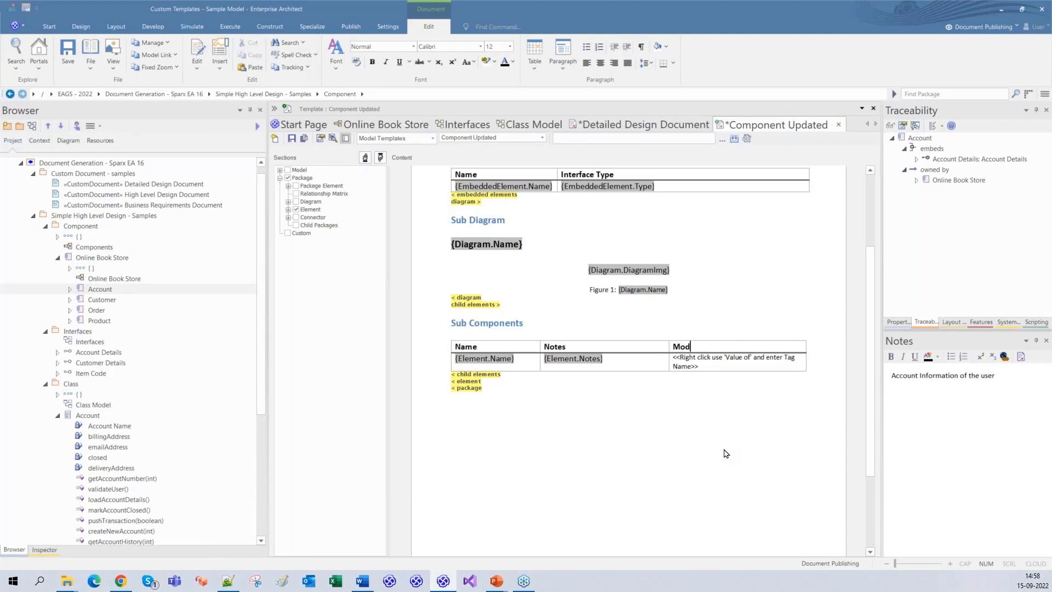
type("ule")
Replace the placeholder text under the Module header with an element valueOf field for the tagged value "Module", and save all open documents.
left_click_drag(706, 366, 671, 357)
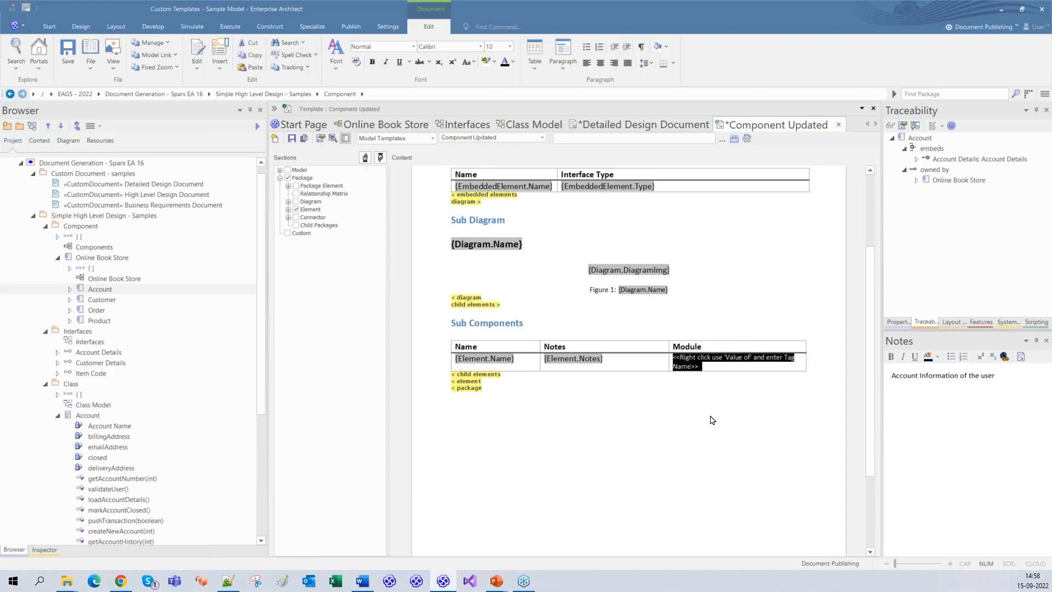
key("Delete")
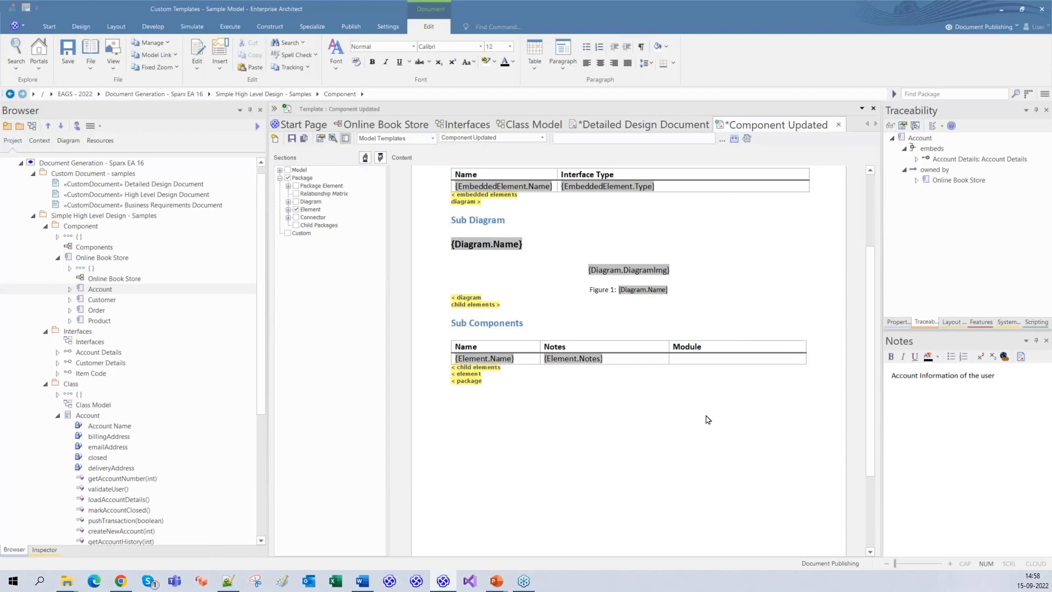
right_click(696, 358)
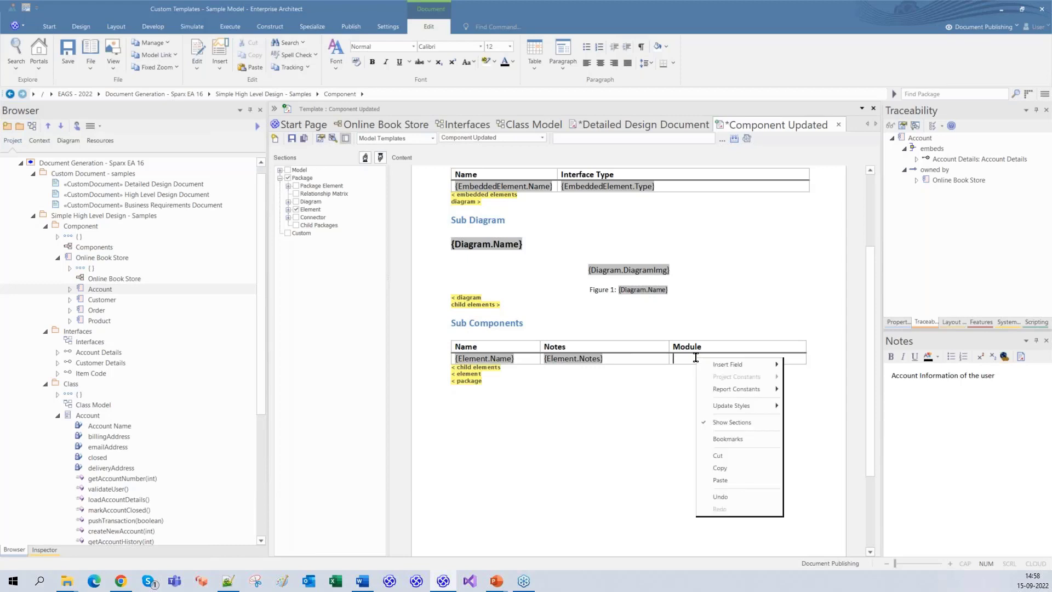
mouse_move(704, 364)
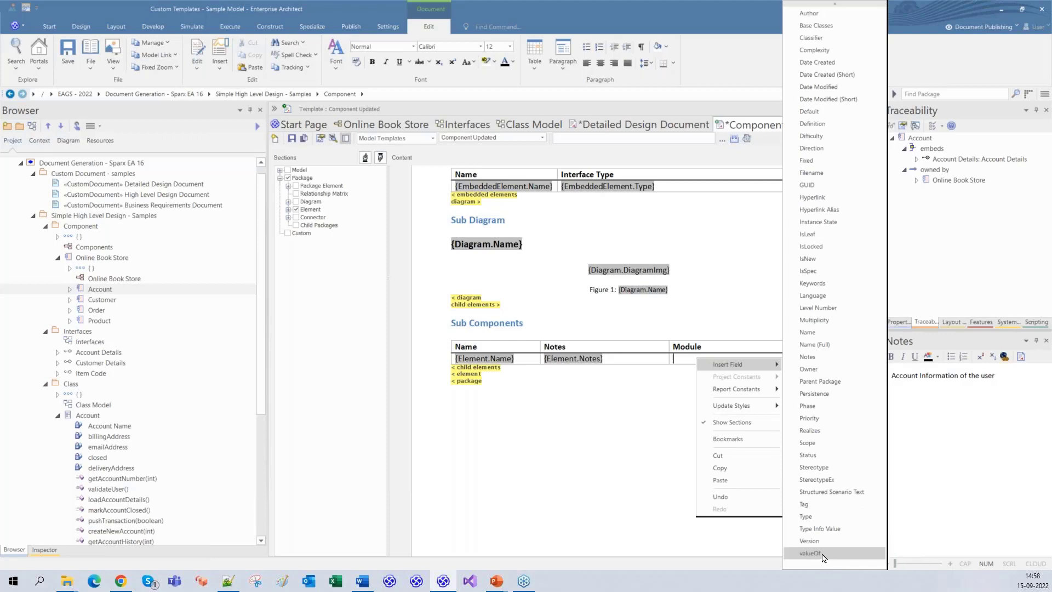
left_click(822, 555)
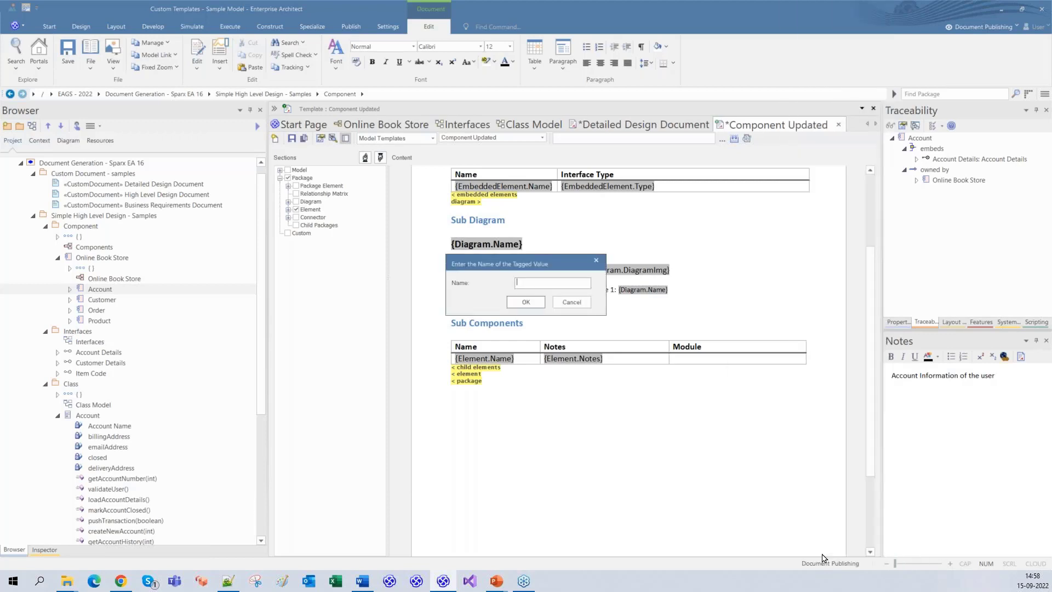
type("Module")
left_click(531, 303)
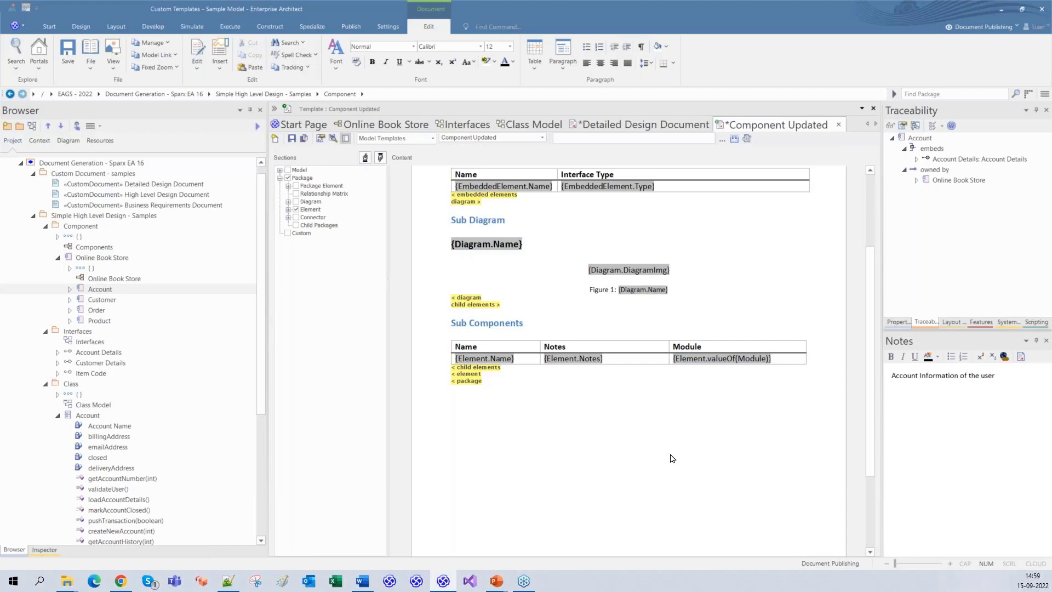
right_click(765, 129)
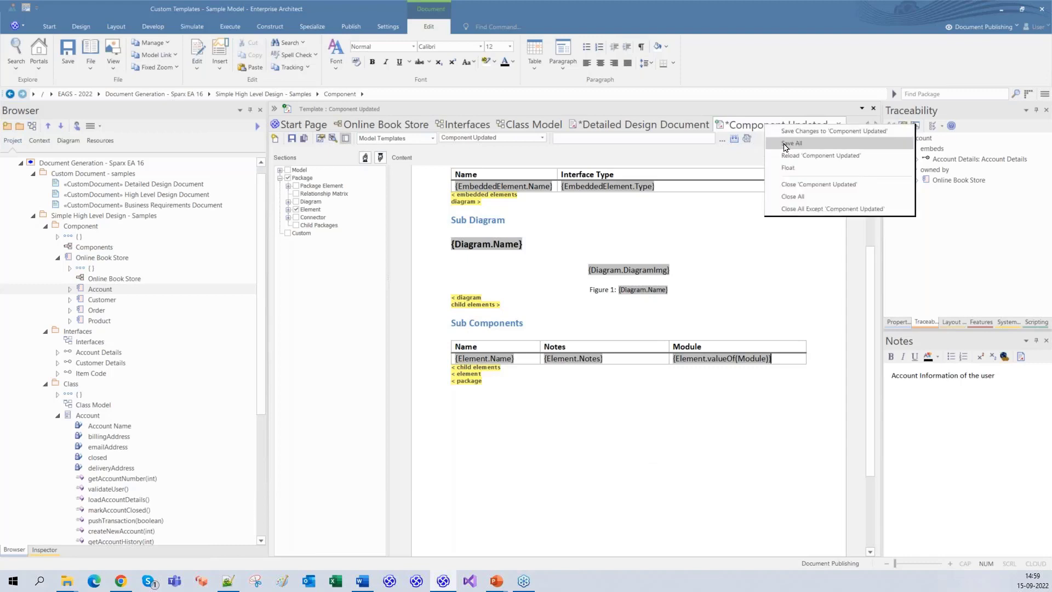
left_click(790, 144)
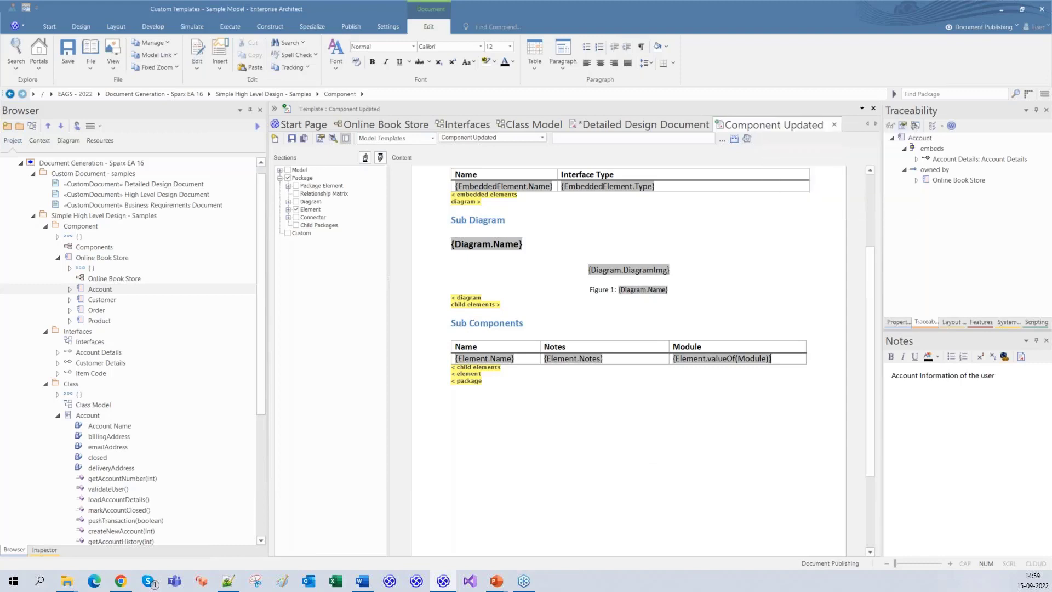
In the Detailed Design Document, change the Component section's template to the user template "Component Updated".
left_click(682, 126)
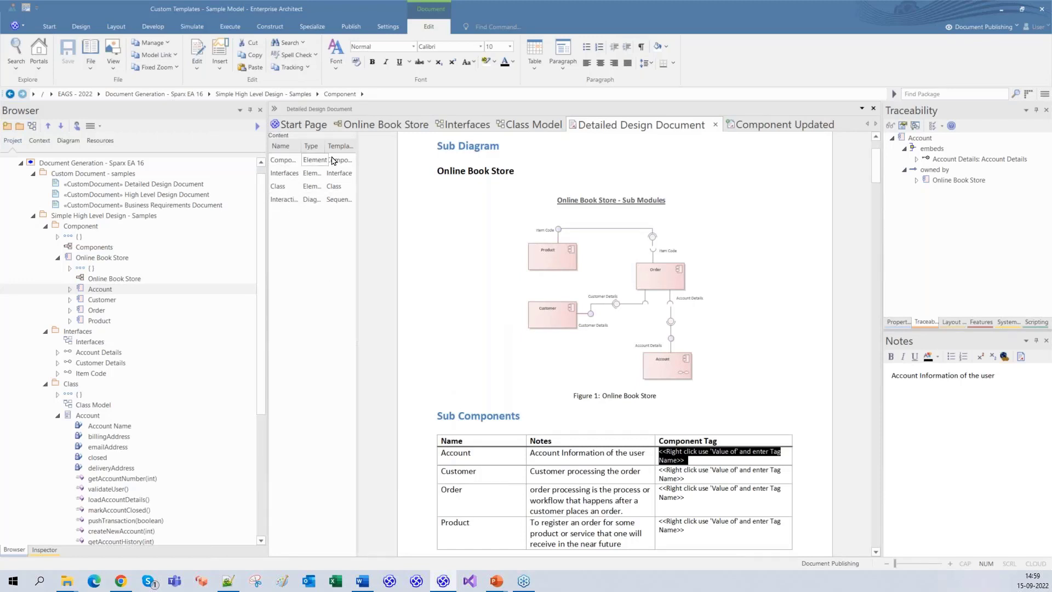
left_click_drag(358, 170, 383, 171)
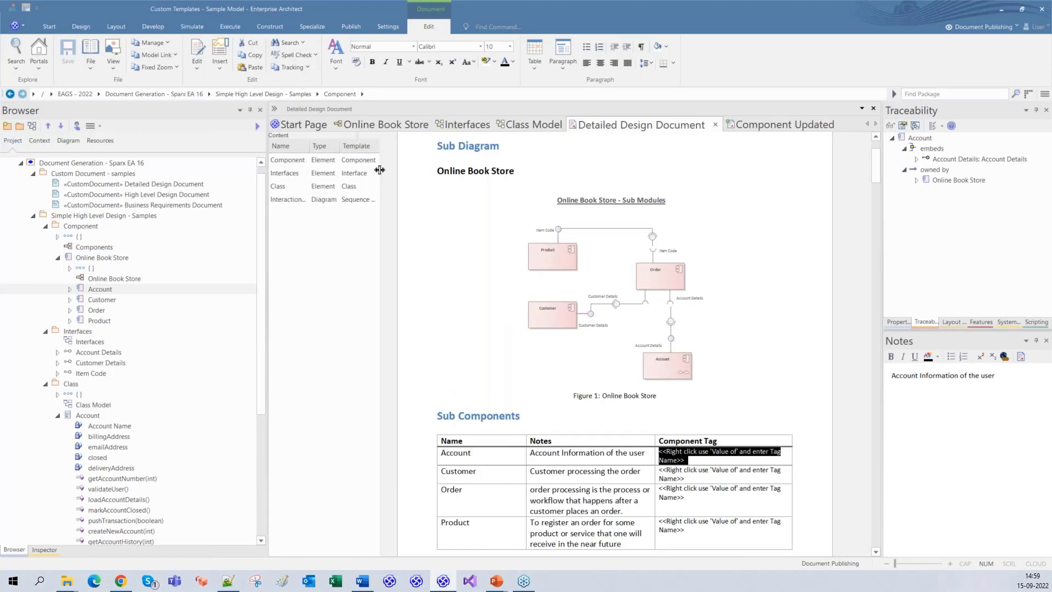
right_click(320, 165)
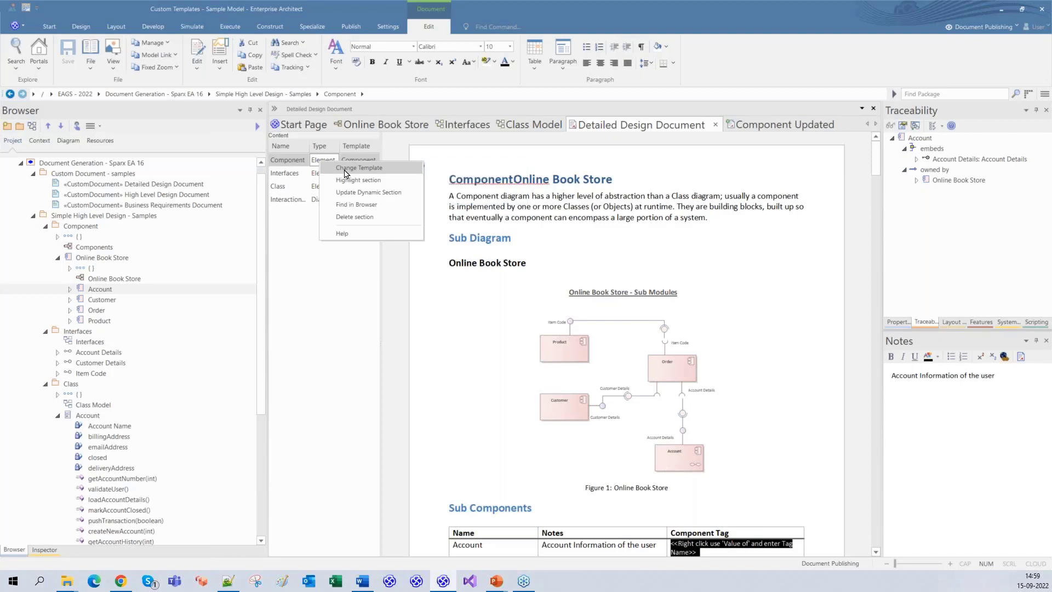
left_click(345, 169)
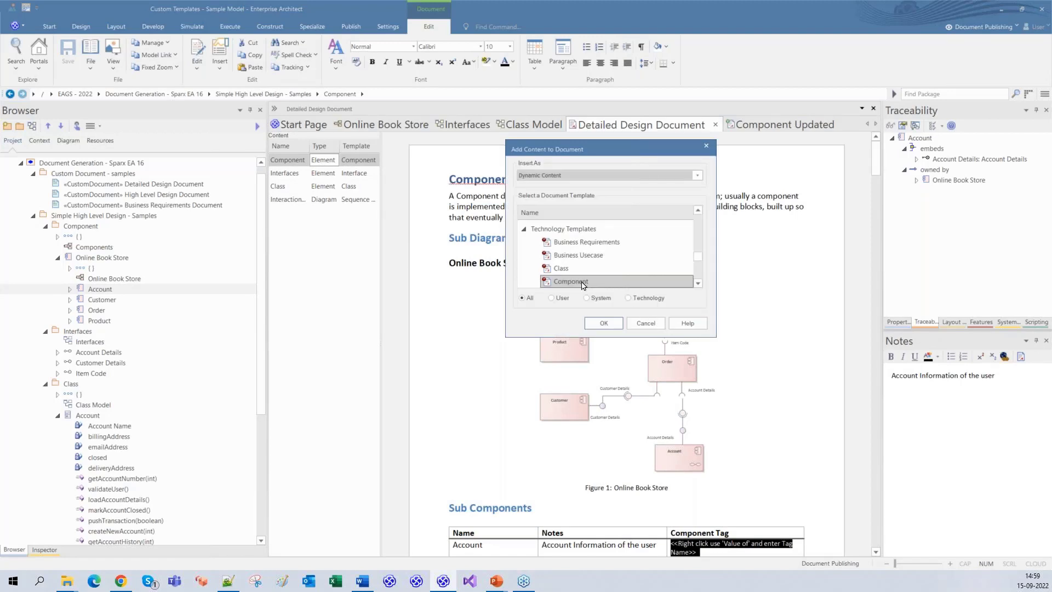
left_click(563, 300)
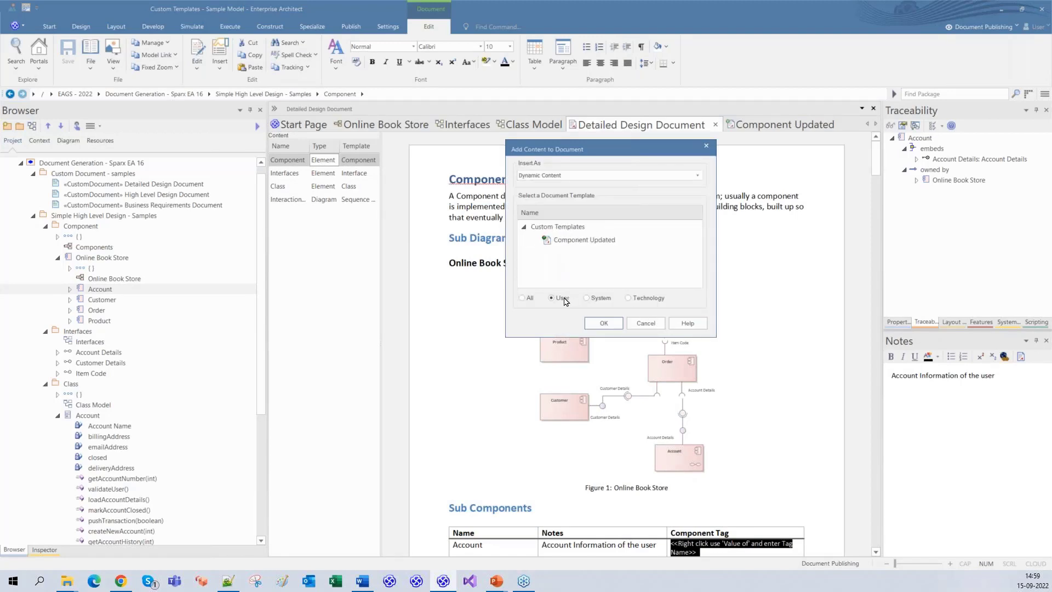
left_click(576, 242)
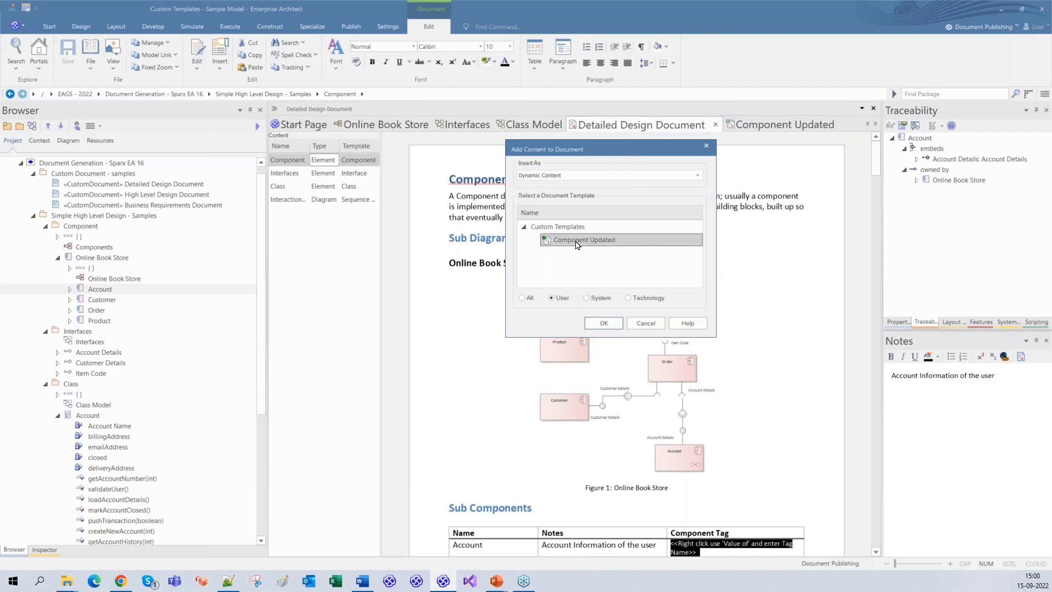
left_click(612, 329)
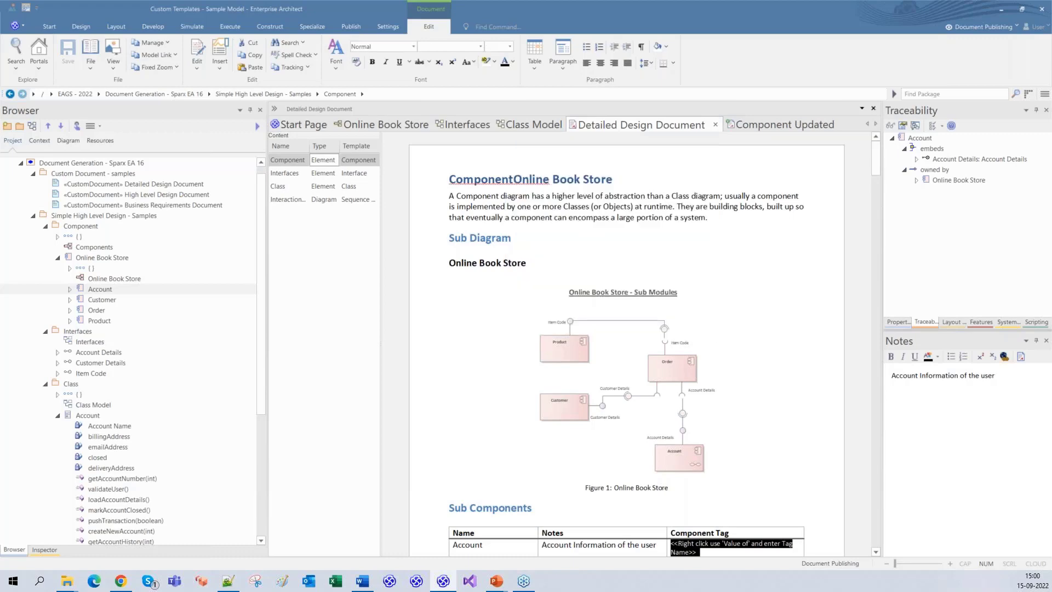
Examine the Module column of the regenerated Sub Components table and the interface sections that follow it.
scroll(685, 397, "down", 5)
scroll(685, 397, "down", 2)
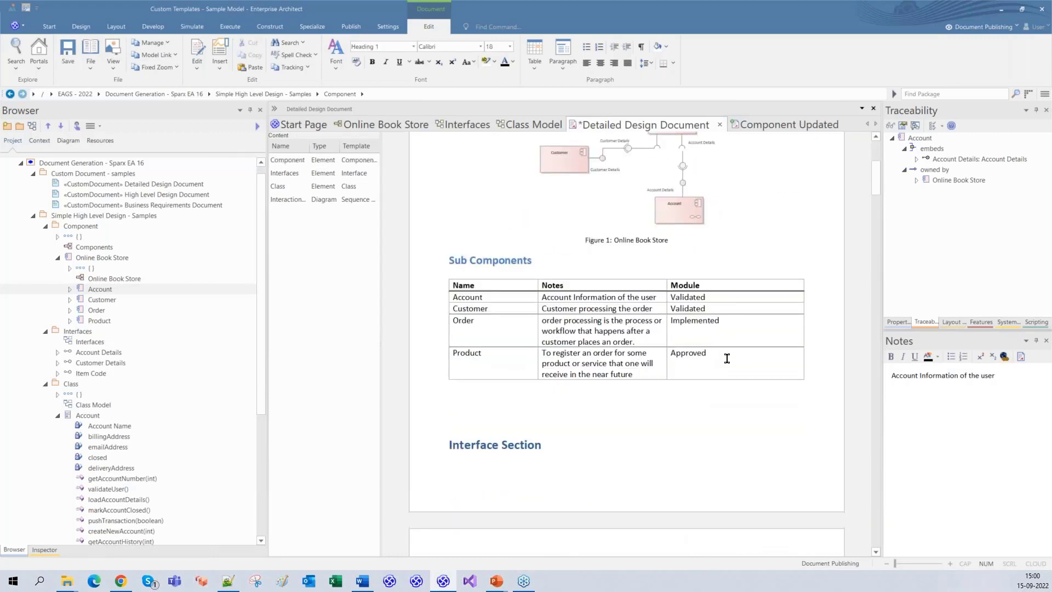
left_click(723, 359)
scroll(703, 403, "down", 4)
scroll(705, 403, "down", 10)
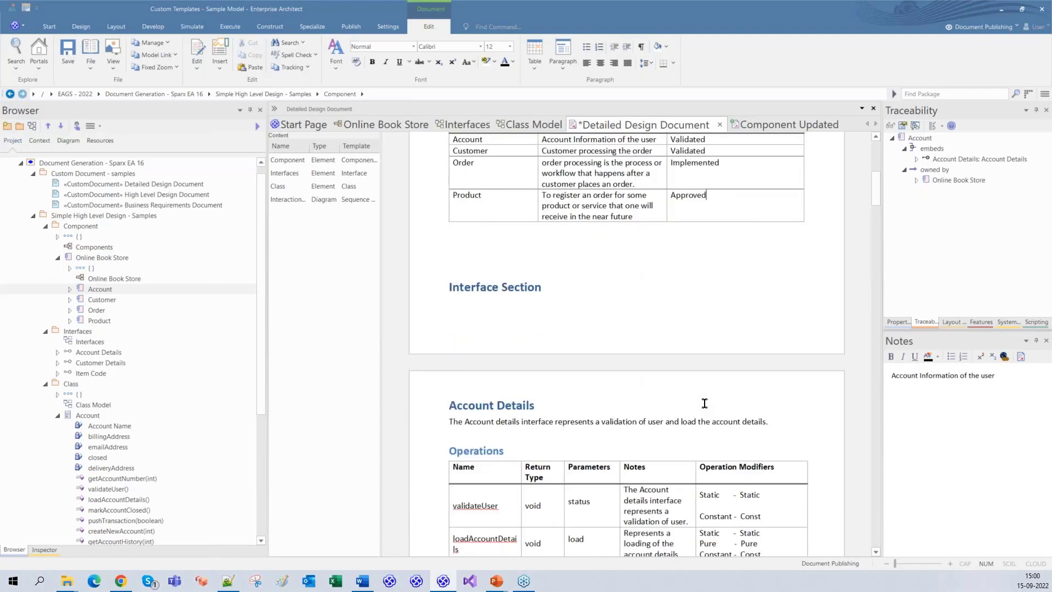
scroll(705, 403, "down", 6)
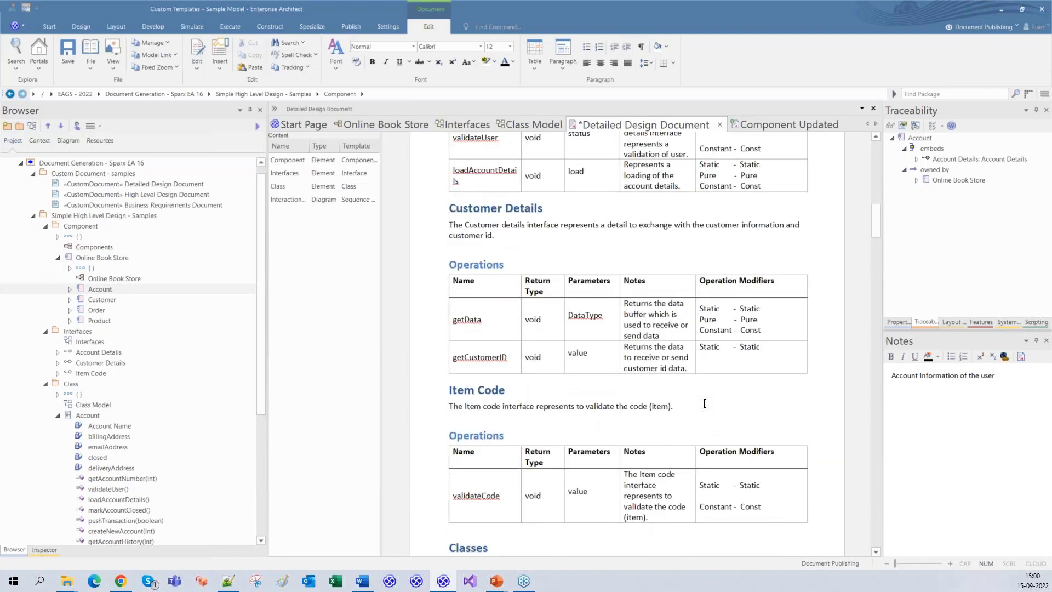
scroll(705, 403, "down", 2)
scroll(704, 402, "up", 1)
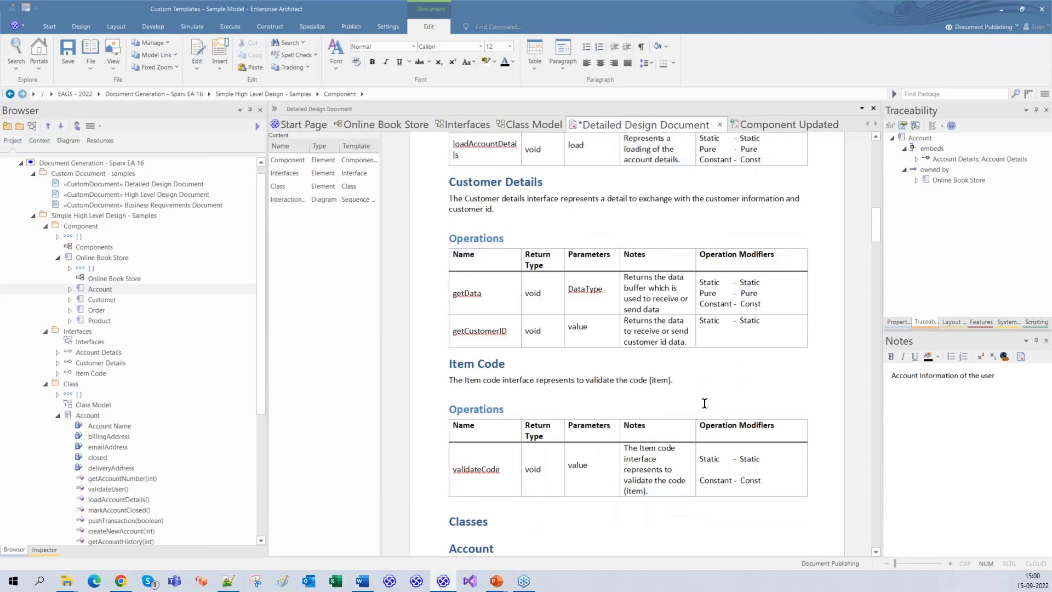
scroll(704, 403, "up", 7)
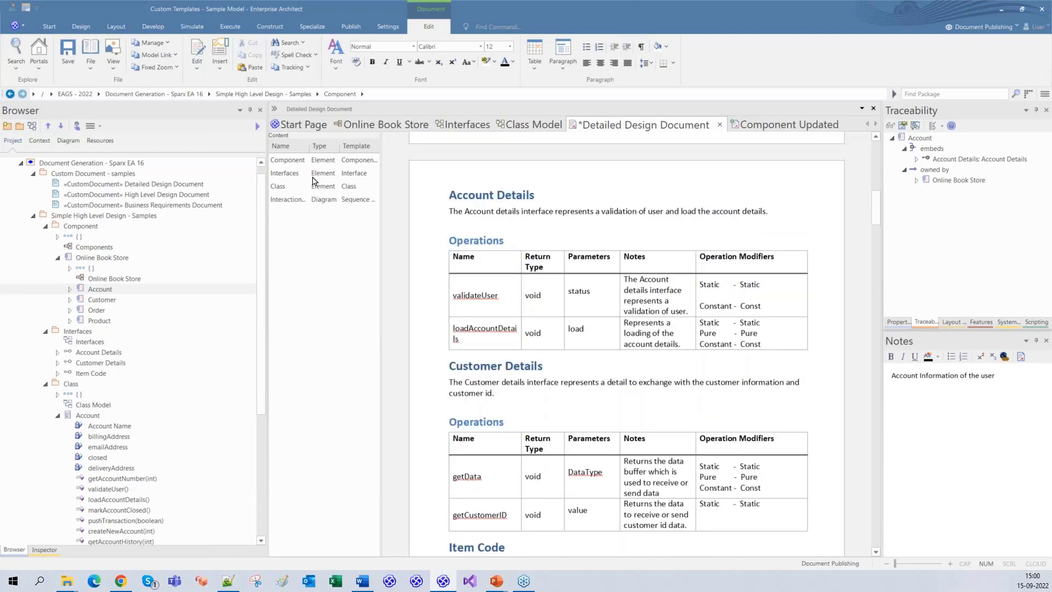
Highlight the Component section within the Detailed Design Document to see which content it covers, and review the options for that section.
left_click(288, 160)
right_click(290, 160)
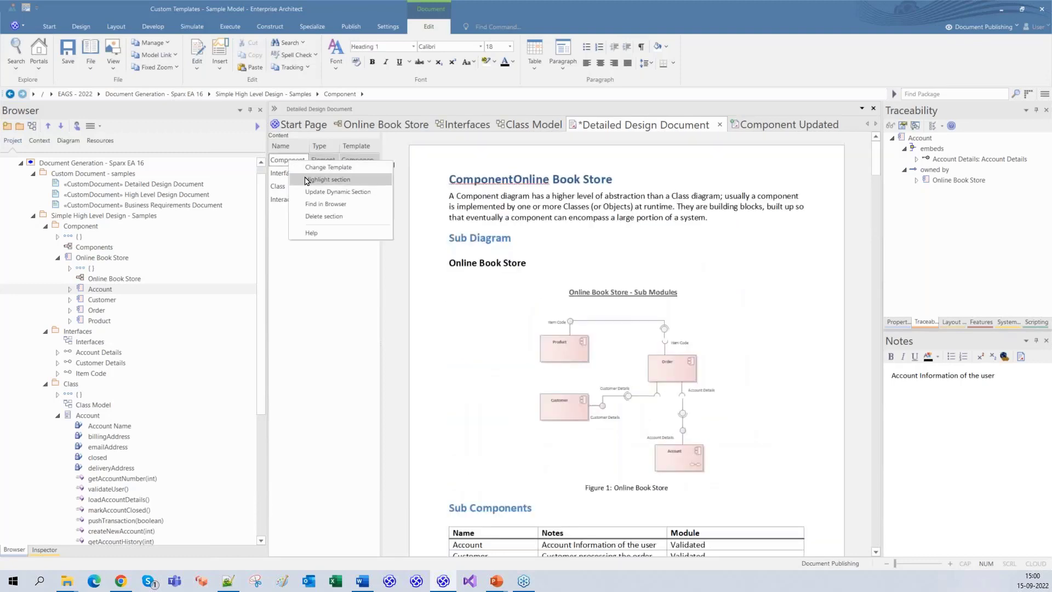
left_click(299, 250)
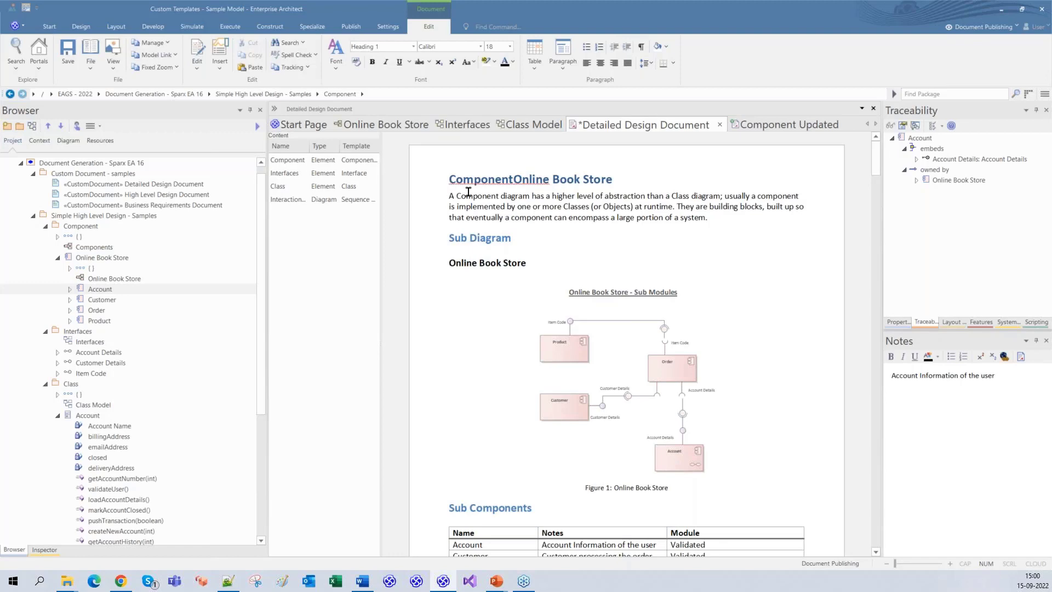
scroll(525, 280, "down", 2)
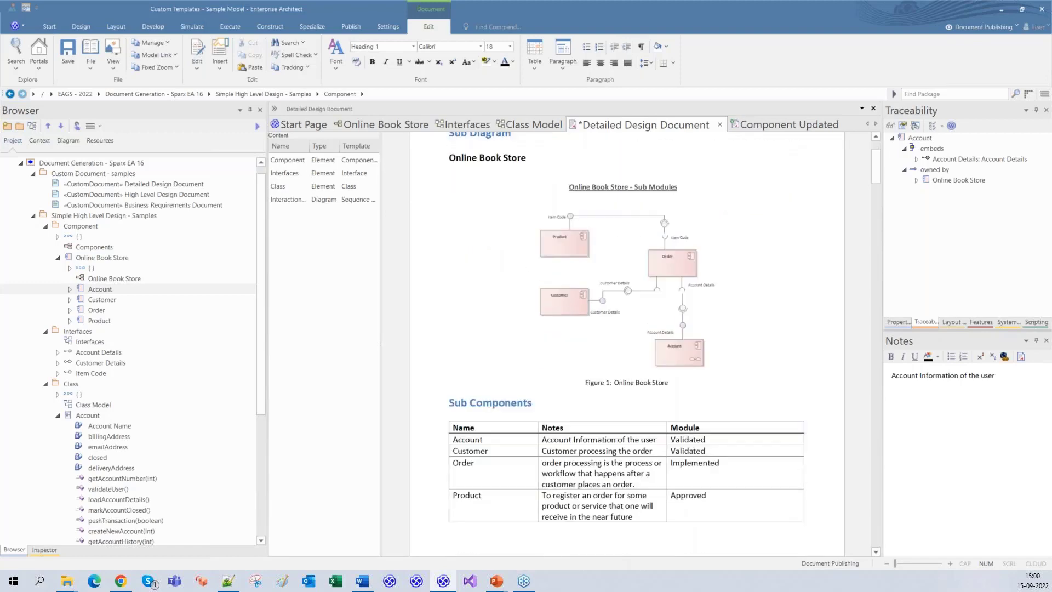
scroll(507, 278, "up", 3)
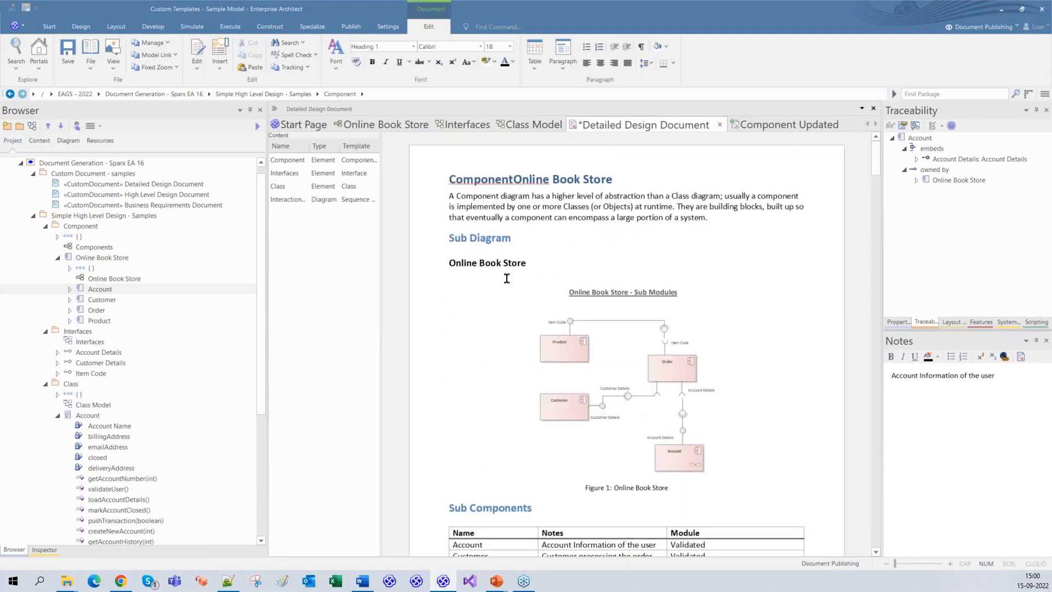
right_click(314, 165)
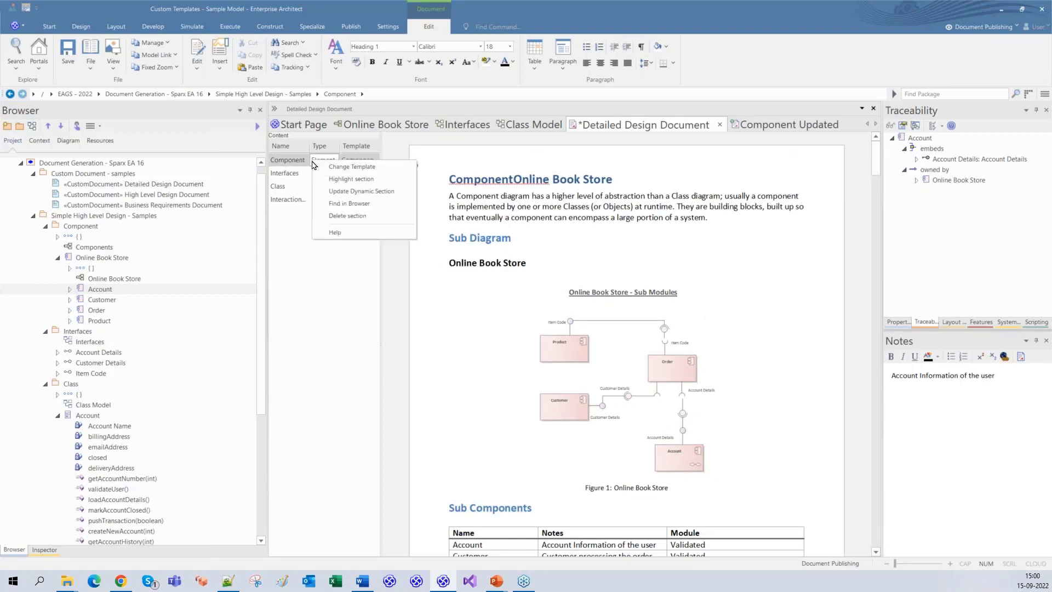
left_click(340, 179)
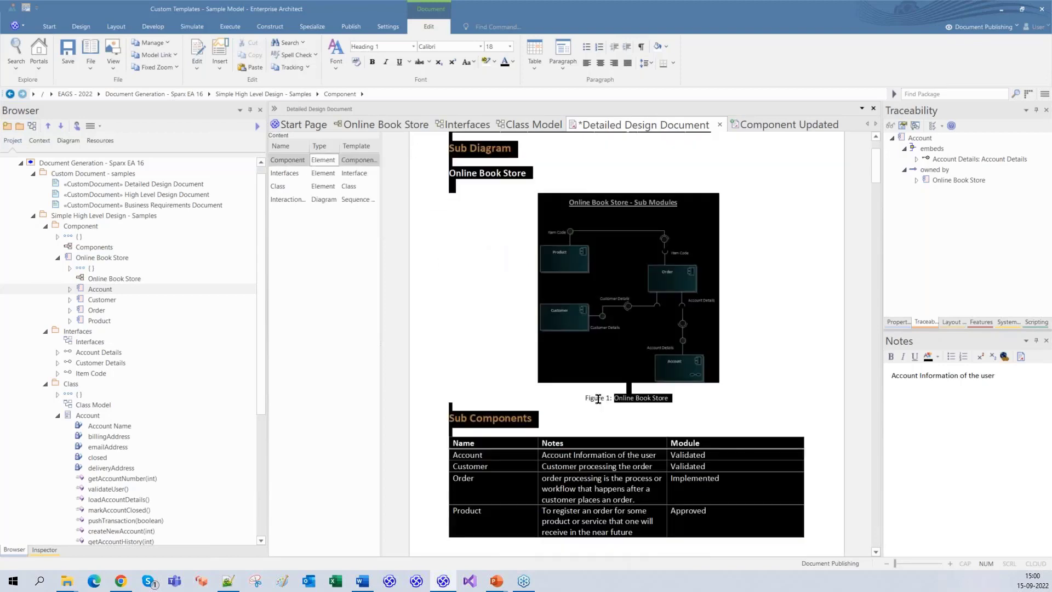
scroll(492, 326, "up", 5)
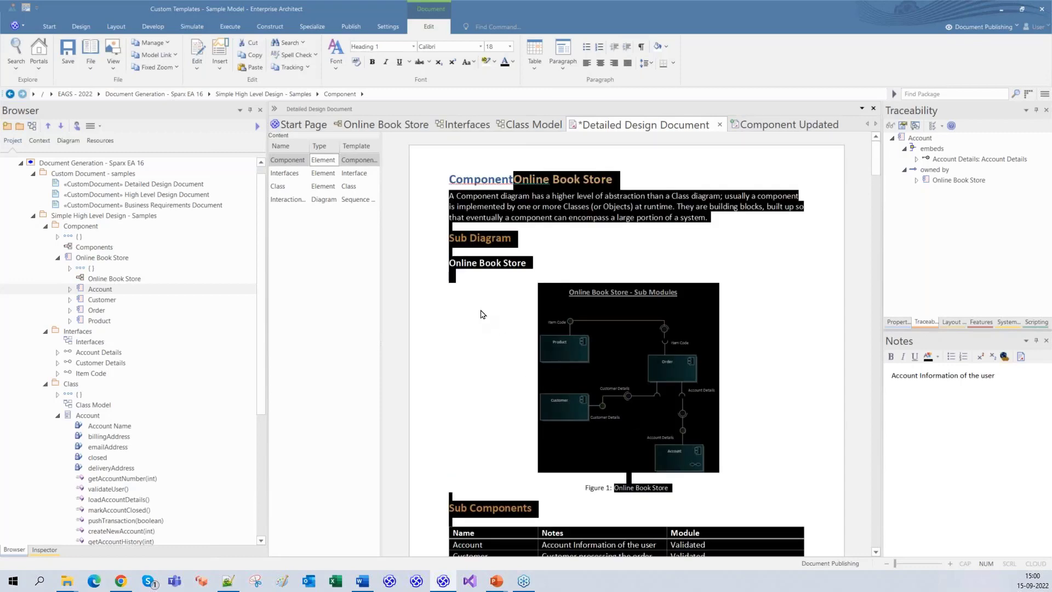
right_click(296, 163)
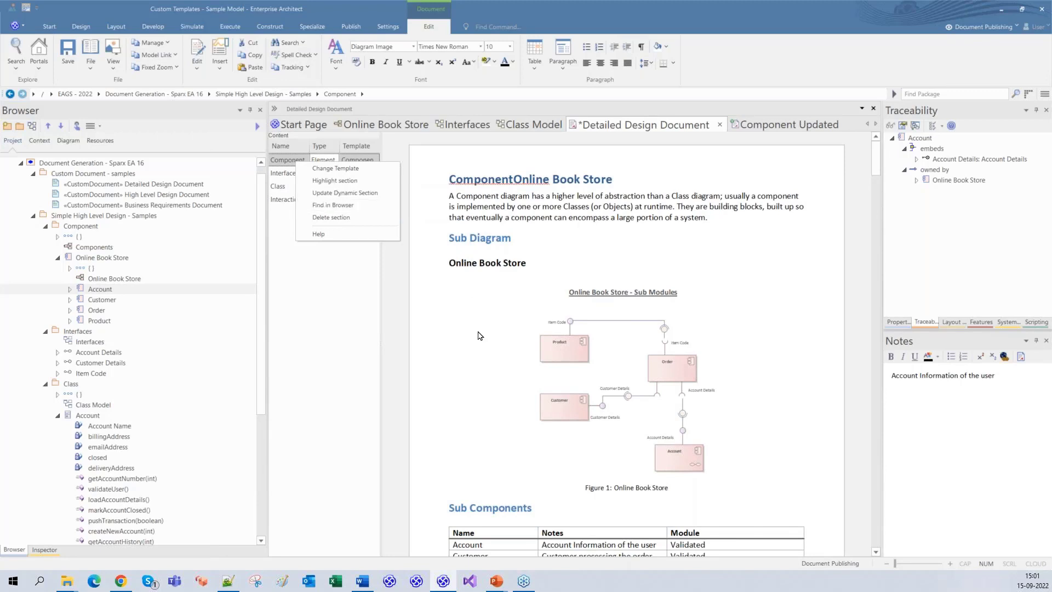
left_click(238, 373)
scroll(560, 399, "down", 3)
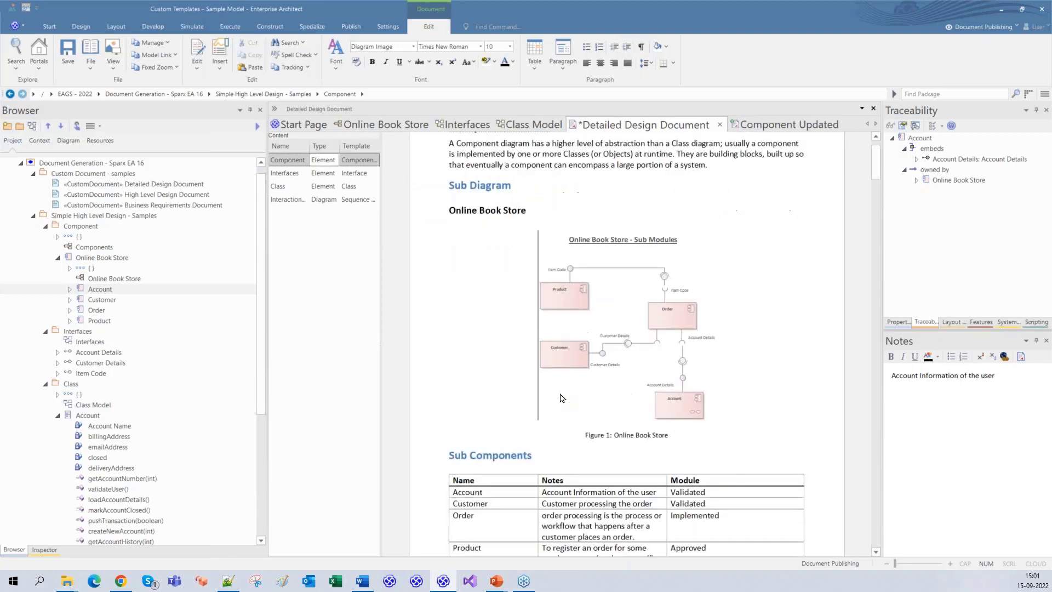
Rename the Account component under Online Book Store to "Account Information".
left_click(118, 293)
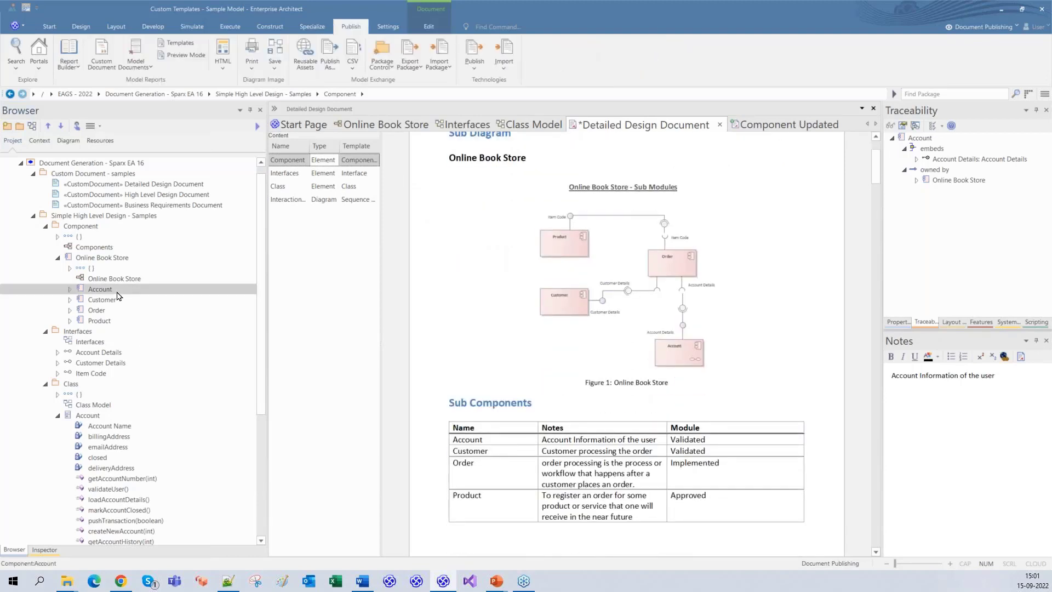
key("F2")
left_click(117, 291)
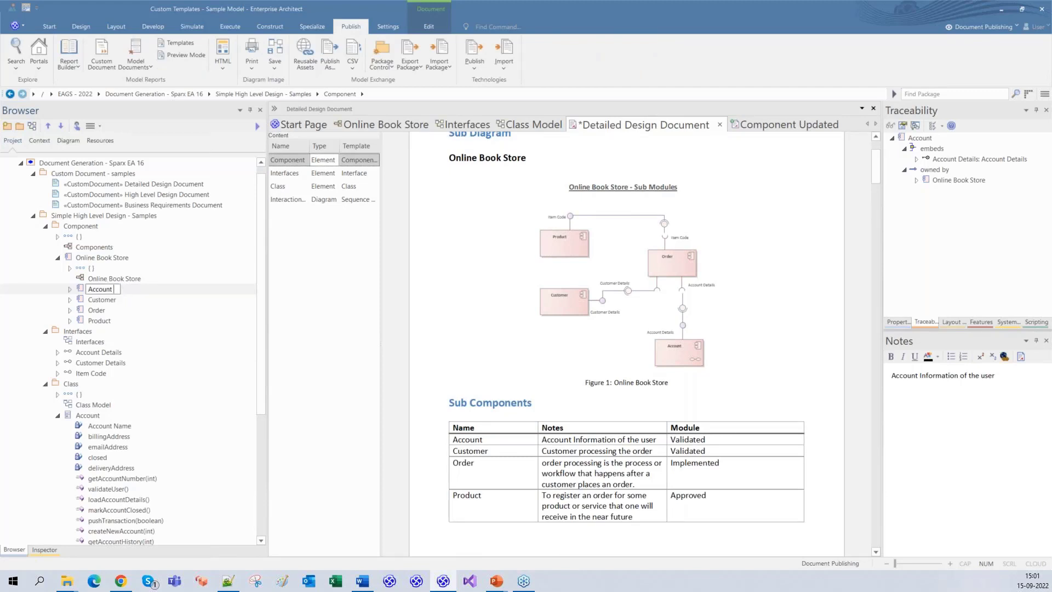
type("Information")
left_click(486, 329)
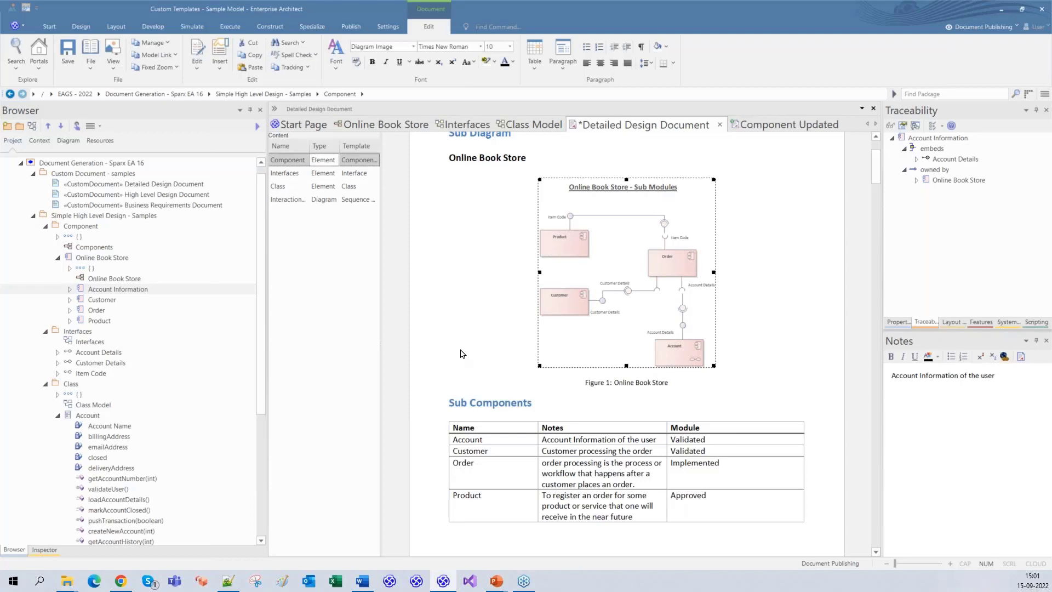
Update the document's Component dynamic section from the model and check its sub diagram and Sub Components table.
right_click(296, 166)
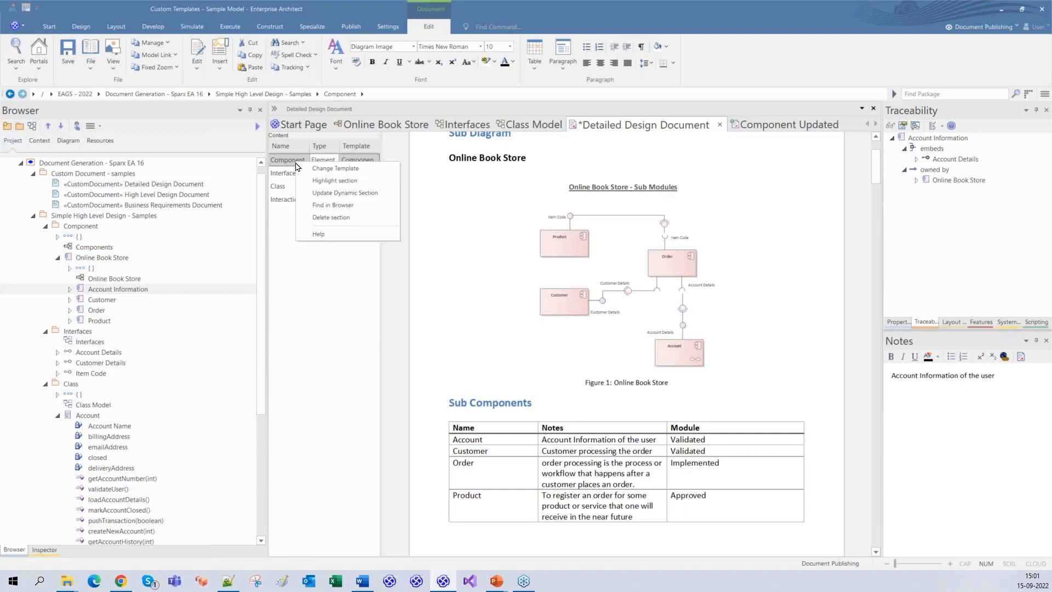
left_click(318, 197)
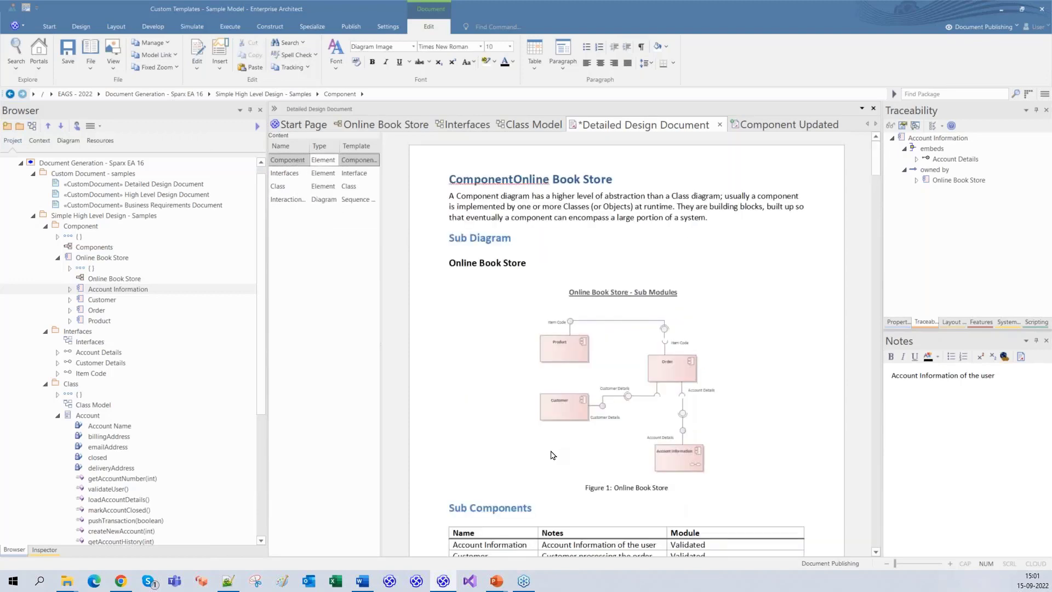
scroll(551, 458, "down", 5)
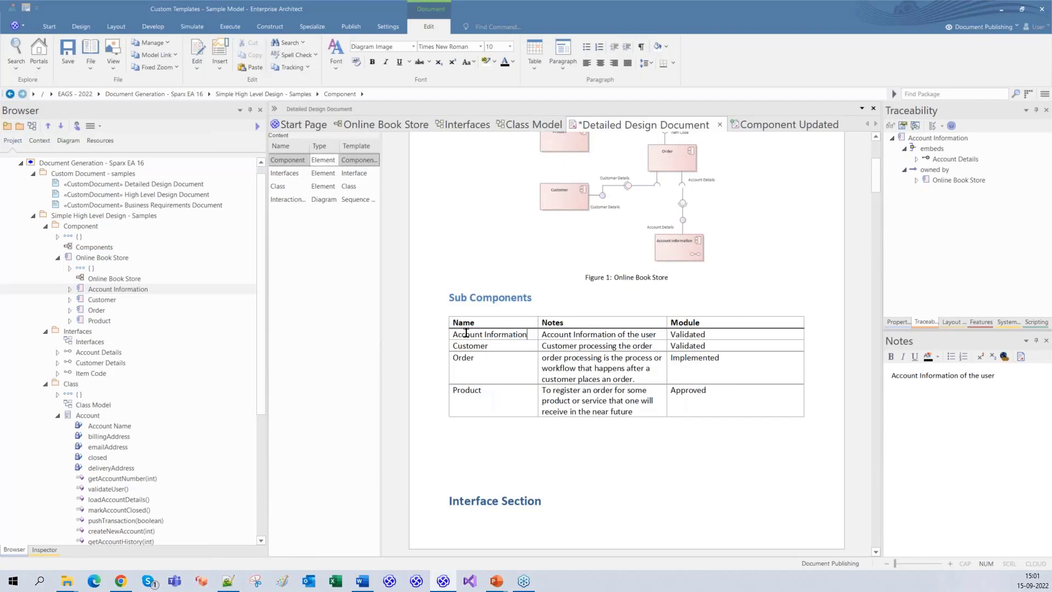
scroll(816, 414, "up", 5)
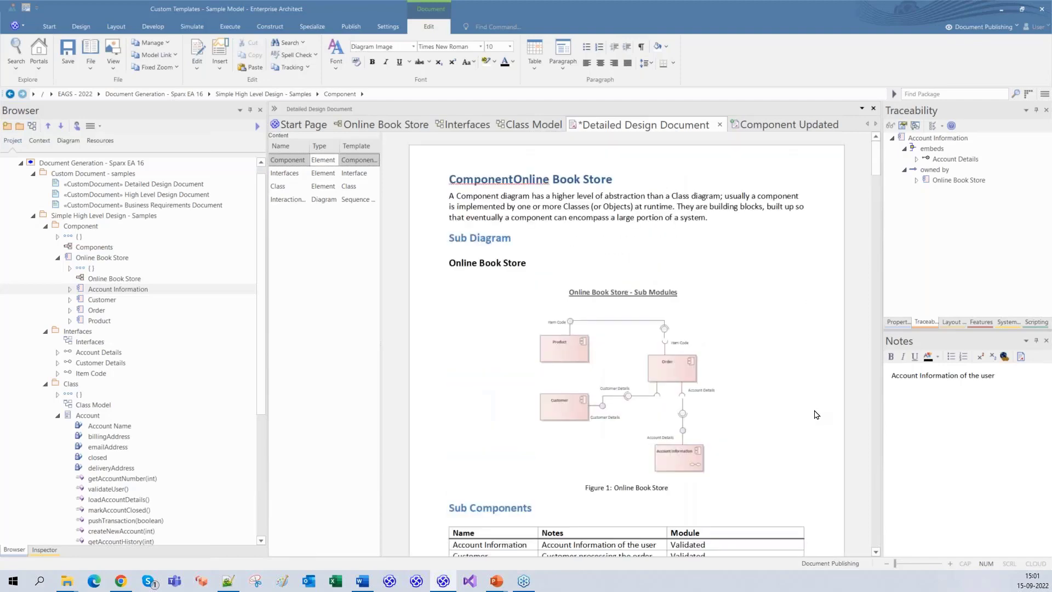
Read through the Detailed Design Document from the Component section across the interface details and the class attributes and operations.
scroll(815, 415, "down", 10)
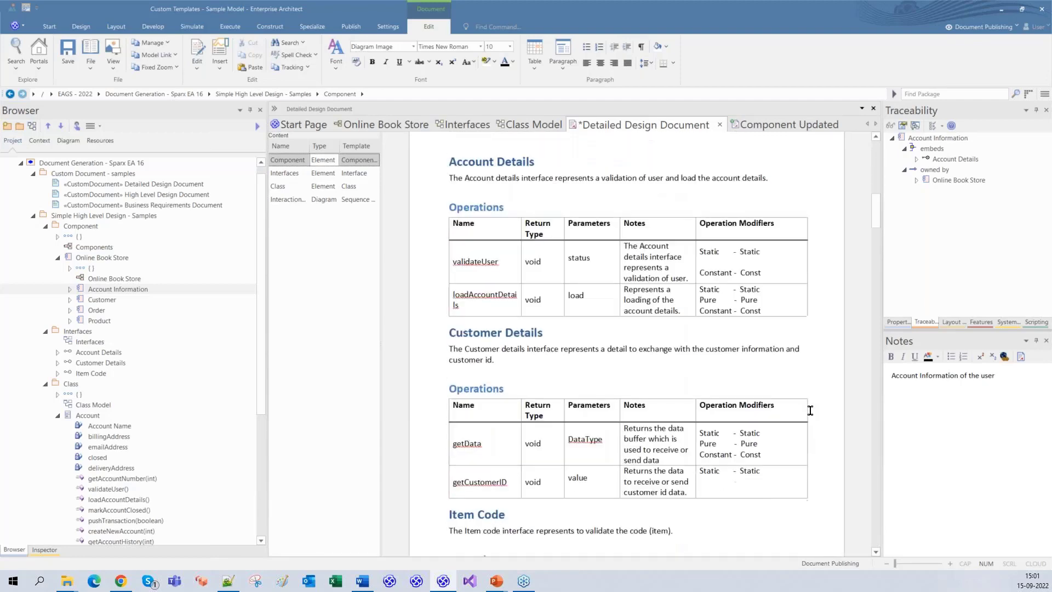
scroll(810, 411, "up", 8)
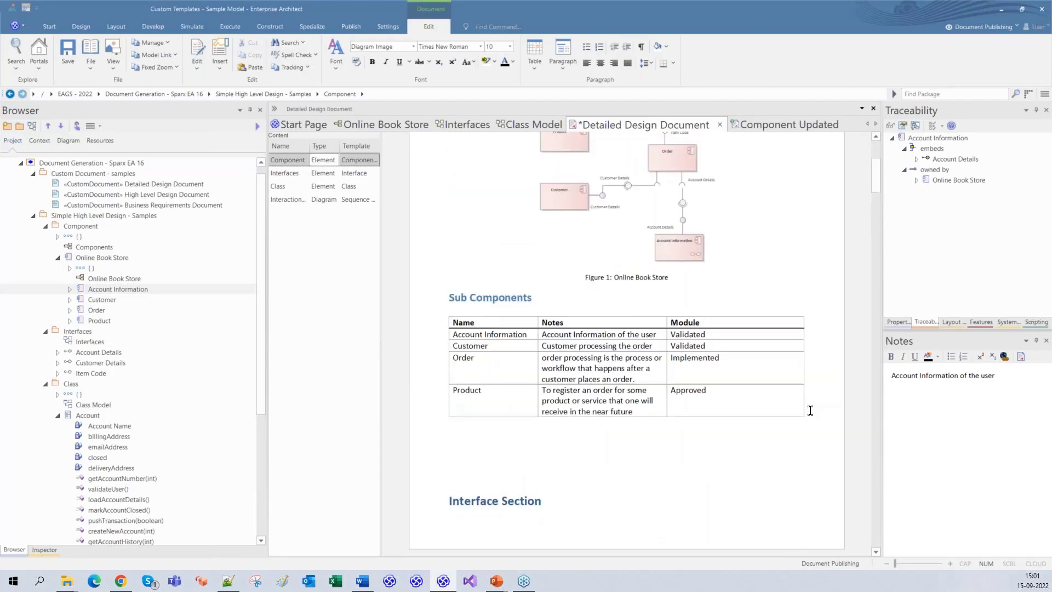
scroll(810, 410, "up", 3)
scroll(809, 410, "up", 1)
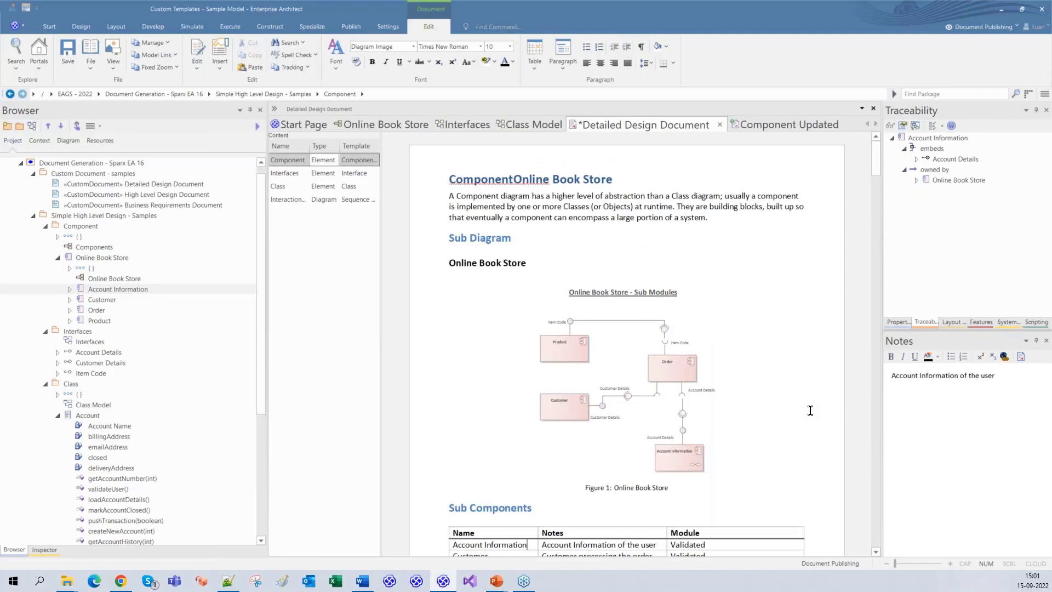
scroll(810, 411, "down", 13)
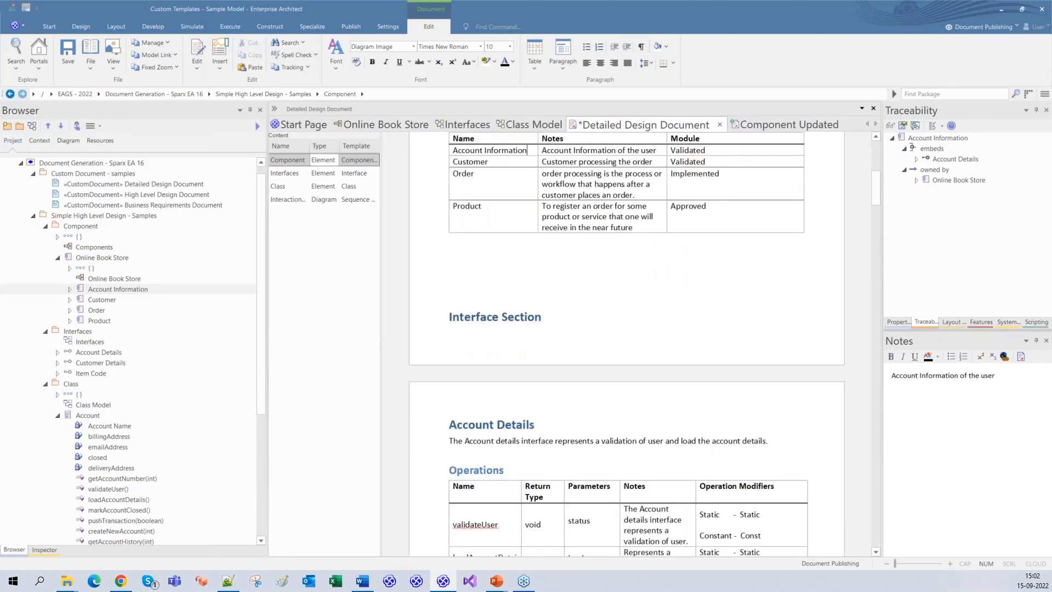
scroll(800, 417, "down", 15)
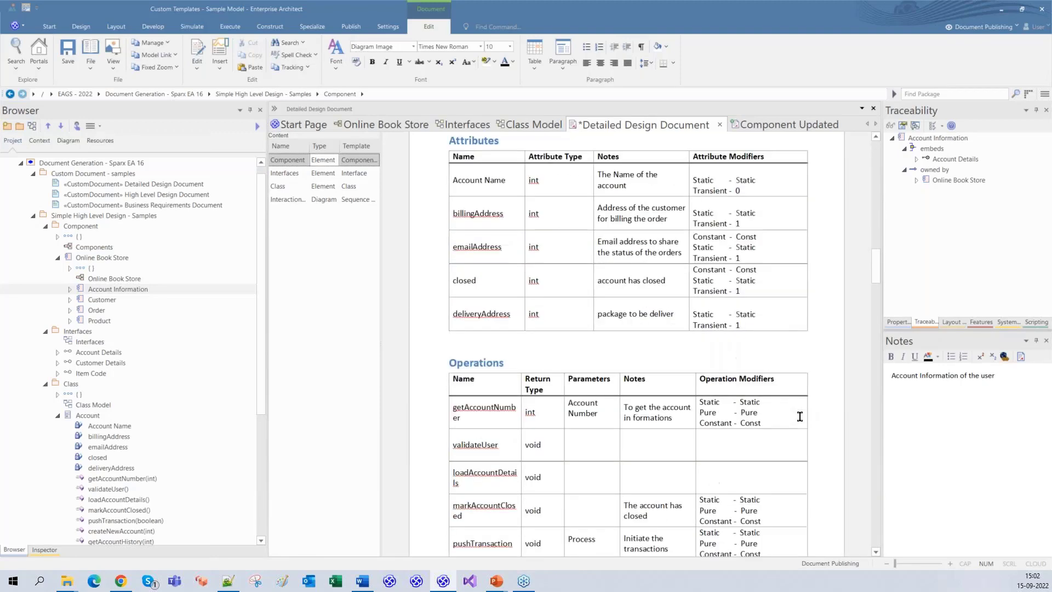
scroll(800, 417, "down", 15)
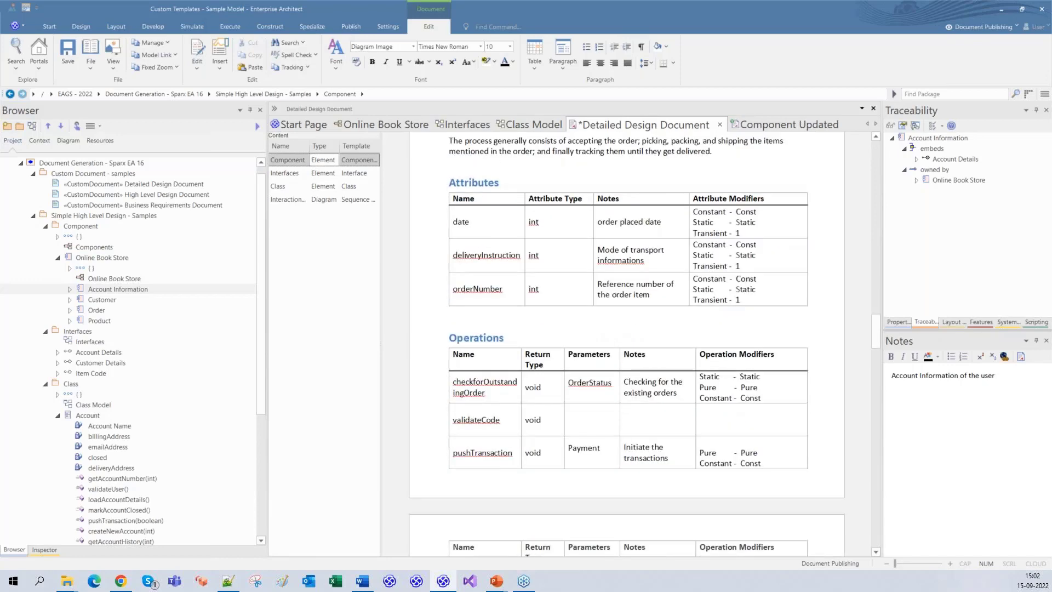
scroll(787, 422, "down", 15)
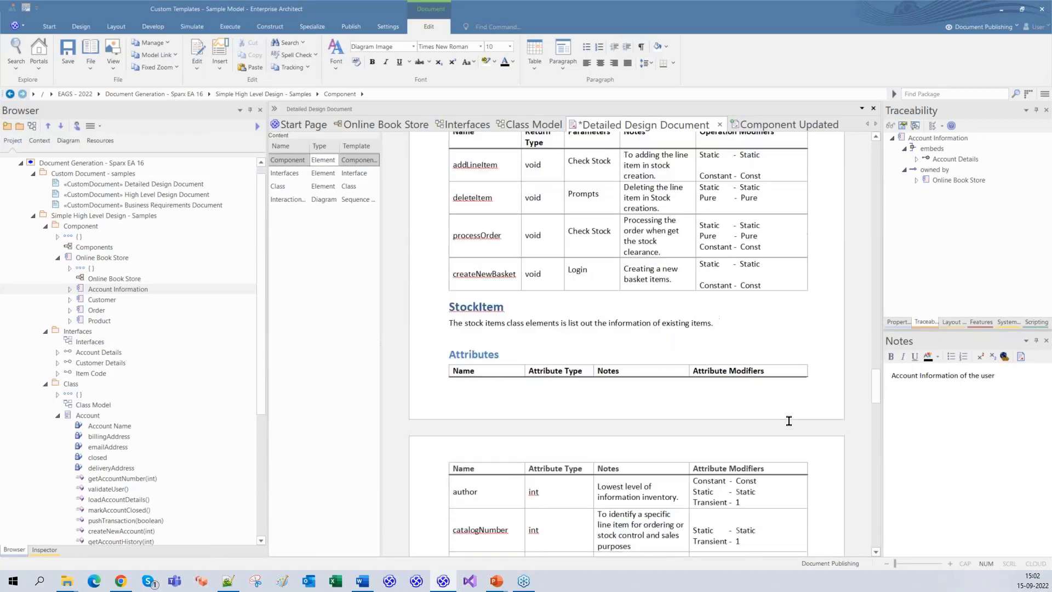
Read the remaining class attribute and operation tables down to the Interaction-Create Account sequence diagram.
scroll(787, 422, "down", 5)
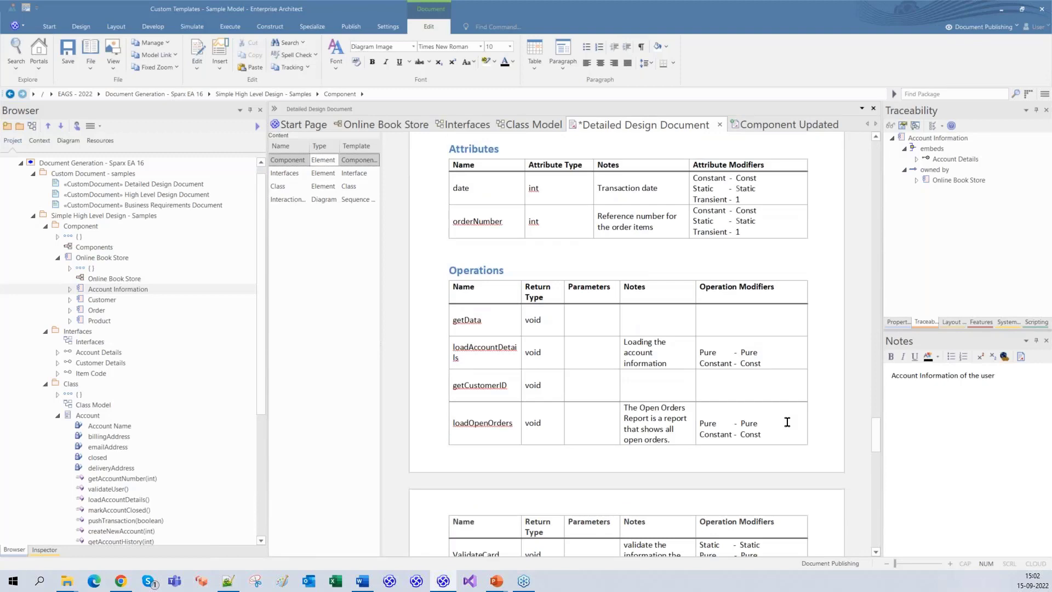
scroll(787, 422, "down", 12)
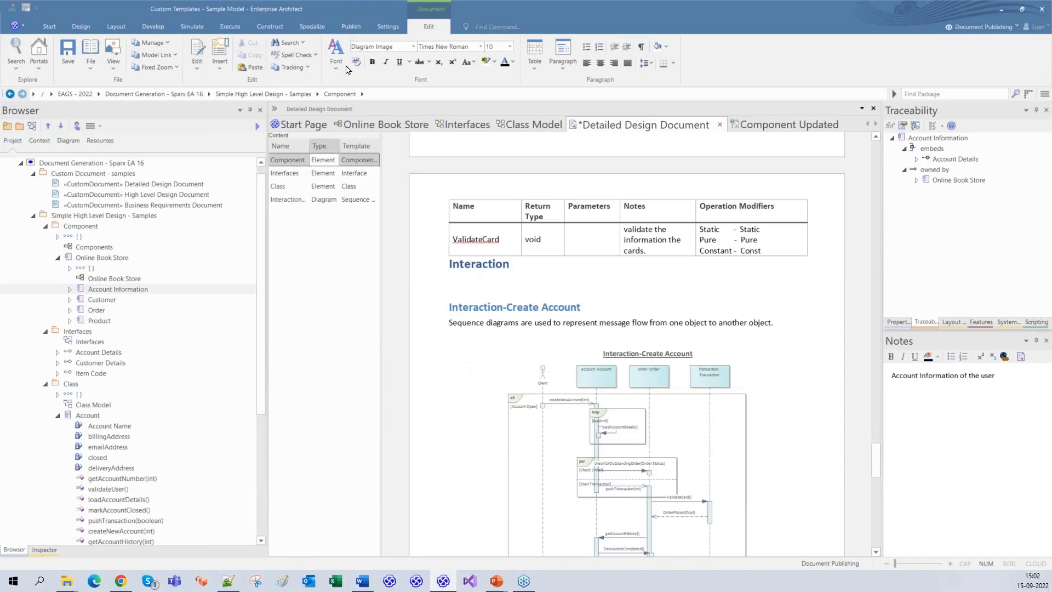
left_click(91, 66)
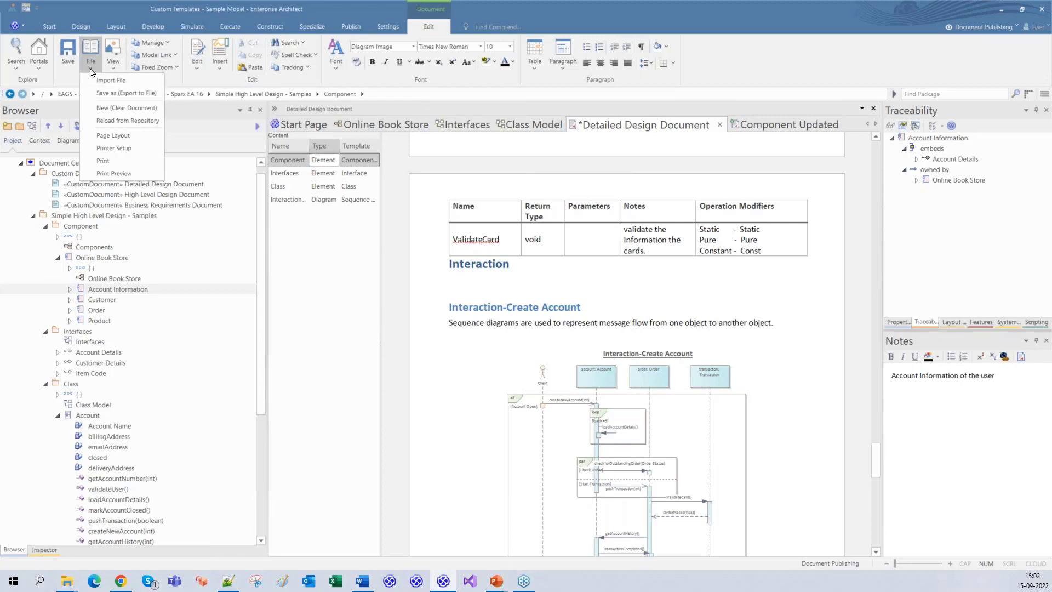
left_click(91, 72)
left_click(91, 72)
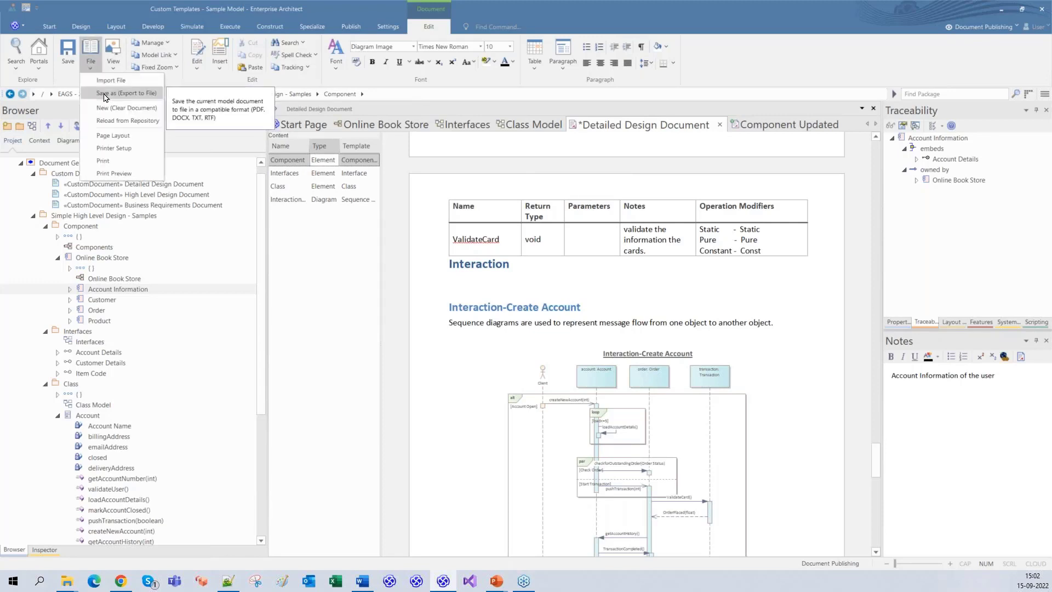
left_click(106, 96)
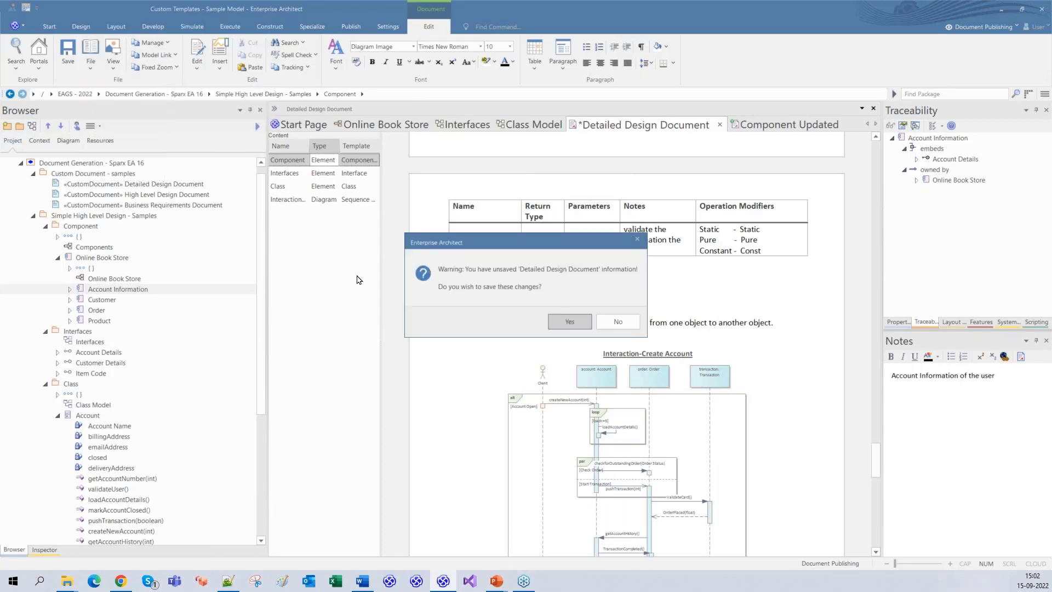
left_click(623, 326)
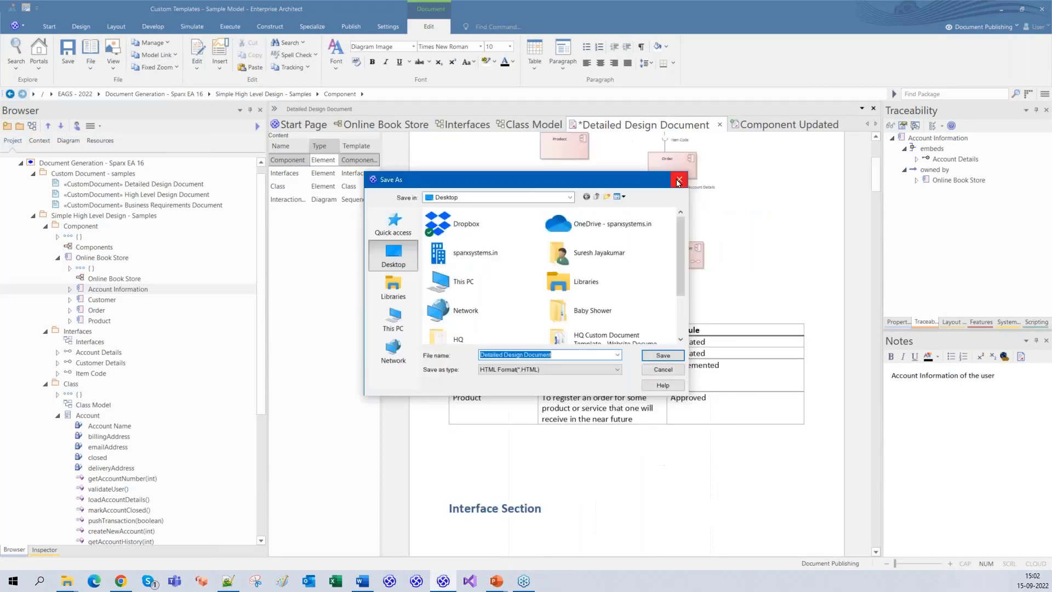
left_click(676, 179)
Save the Detailed Design Document and export it to the Summit folder in Word Document Format (DOCX).
left_click(69, 61)
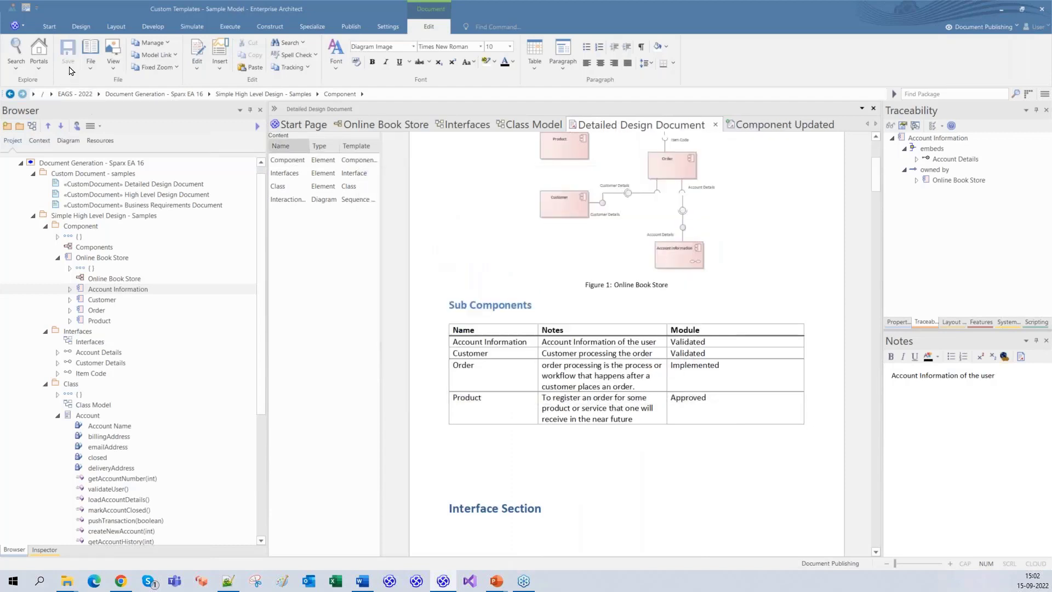
left_click(86, 67)
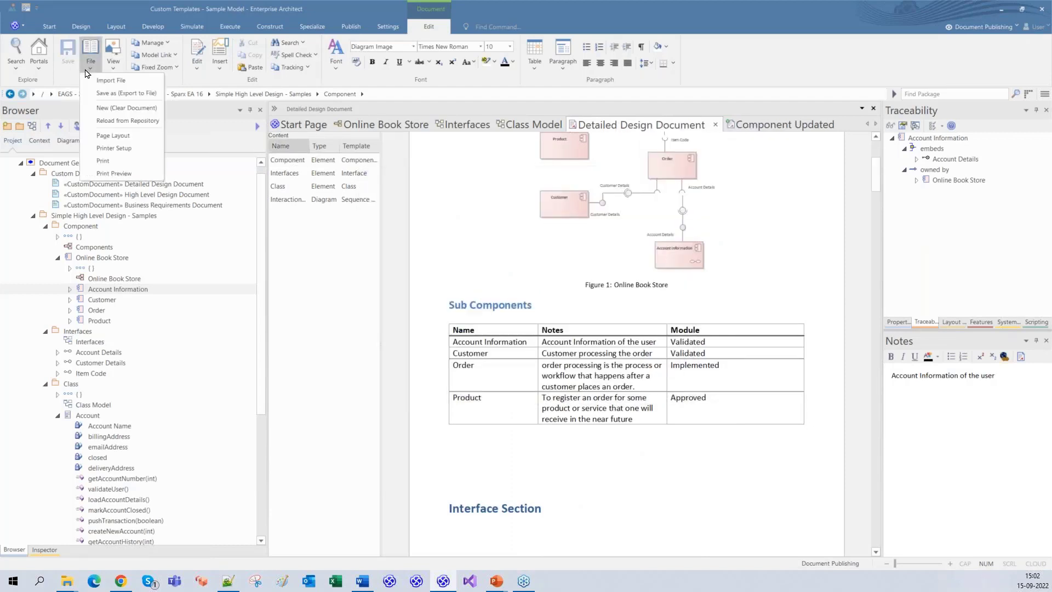
left_click(109, 93)
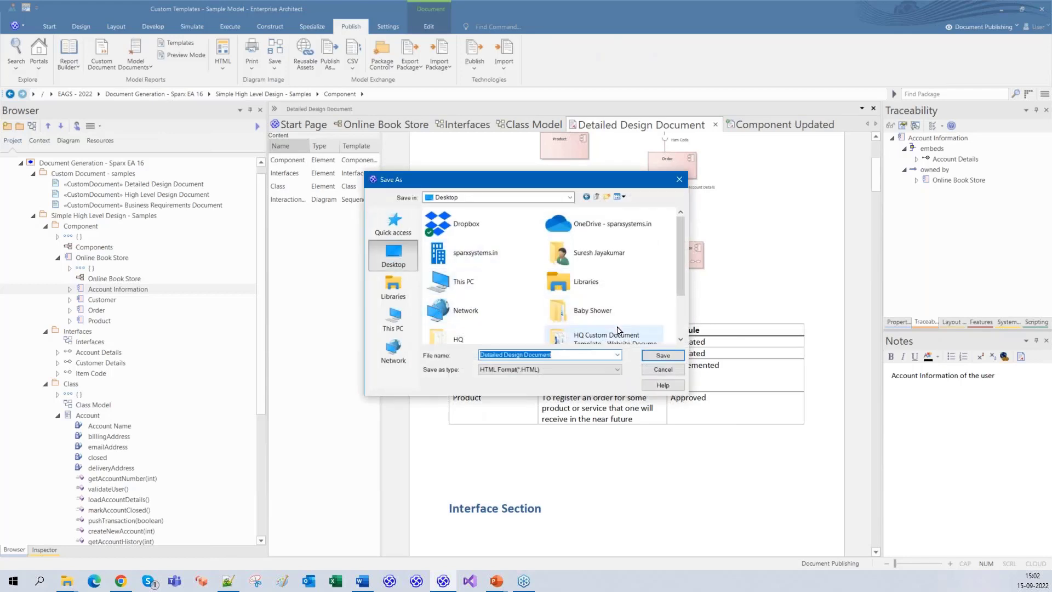
scroll(603, 332, "down", 2)
left_click(578, 309)
double_click(578, 309)
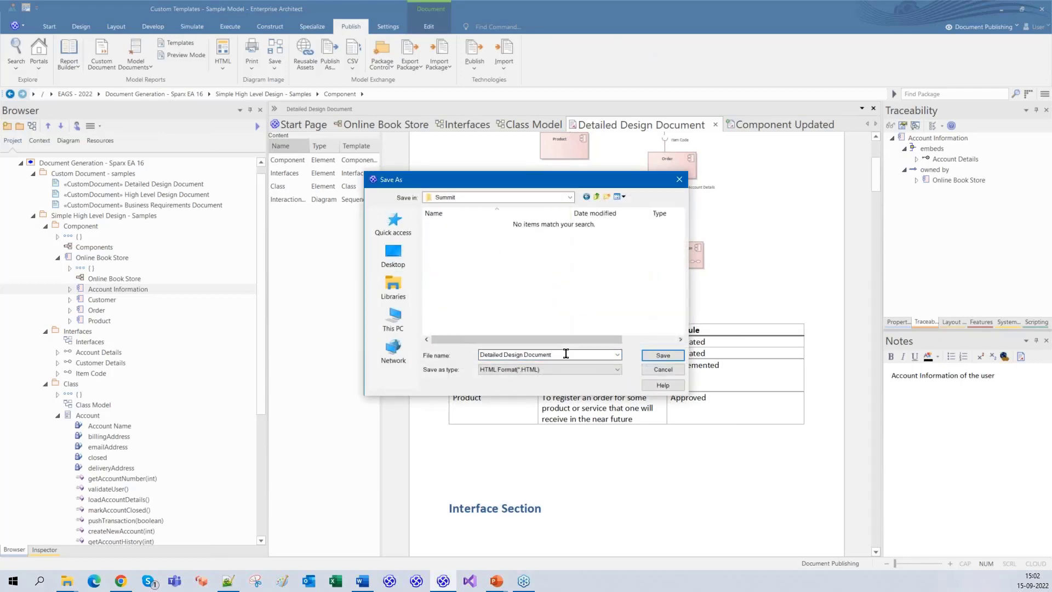
left_click(559, 373)
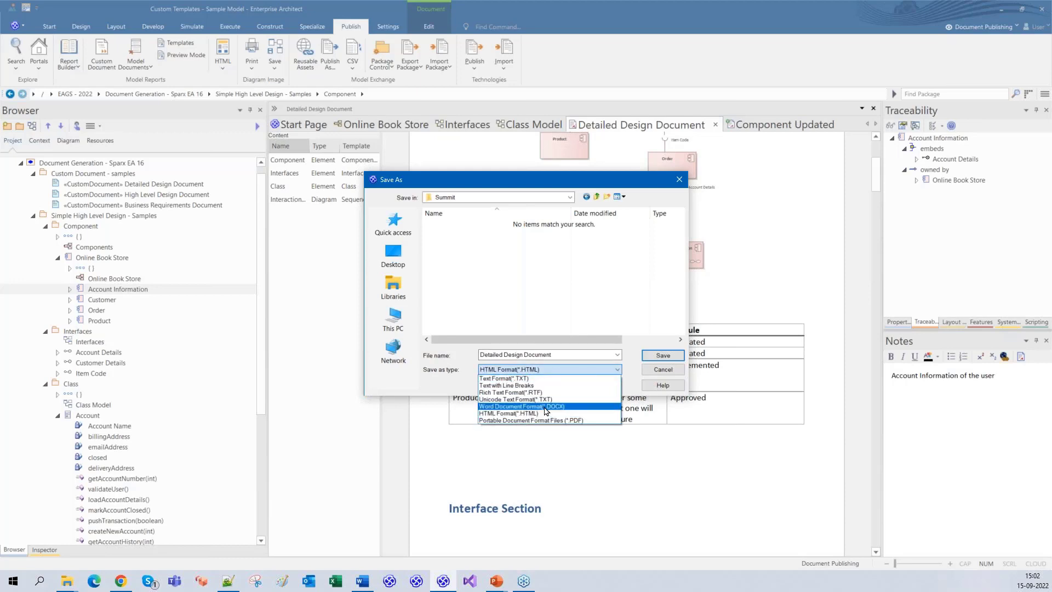
left_click(545, 410)
left_click(659, 356)
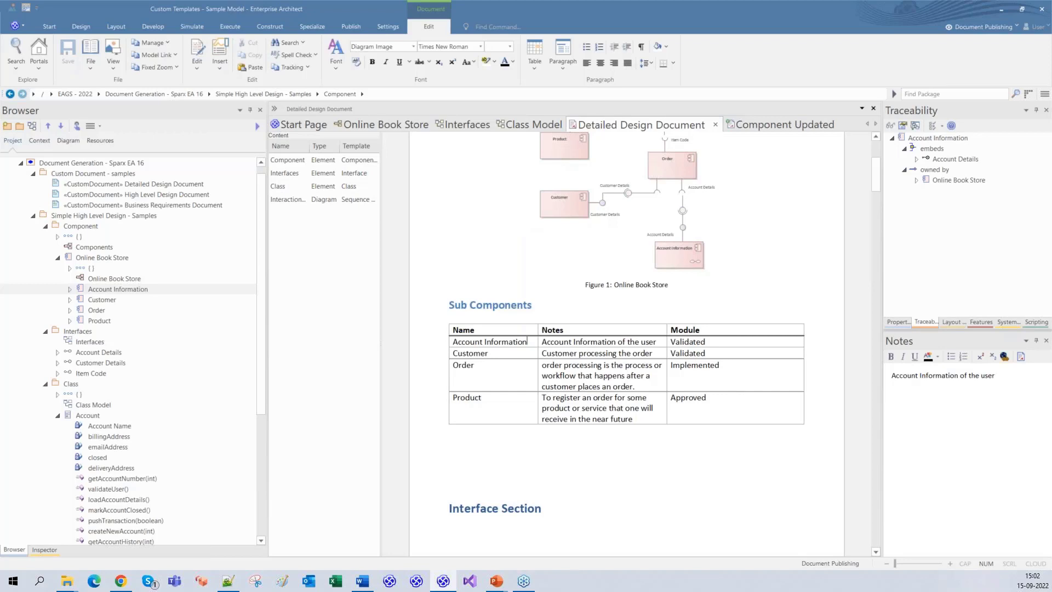
Open the exported Detailed Design Document in Word and read through its component, interface and class content.
key("super+e")
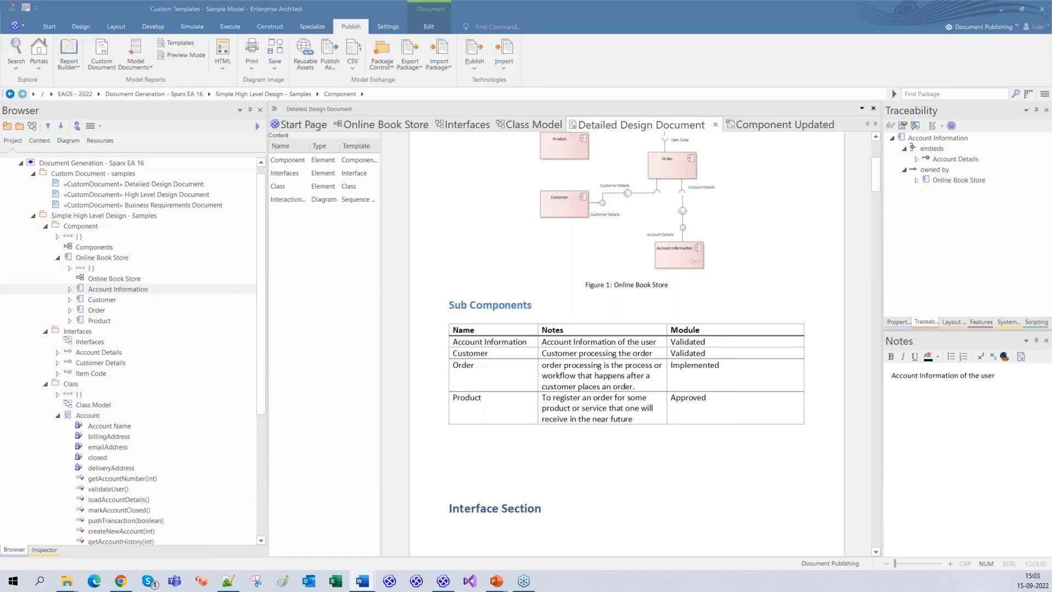
left_click_drag(0, 103, 427, 122)
left_click(688, 119)
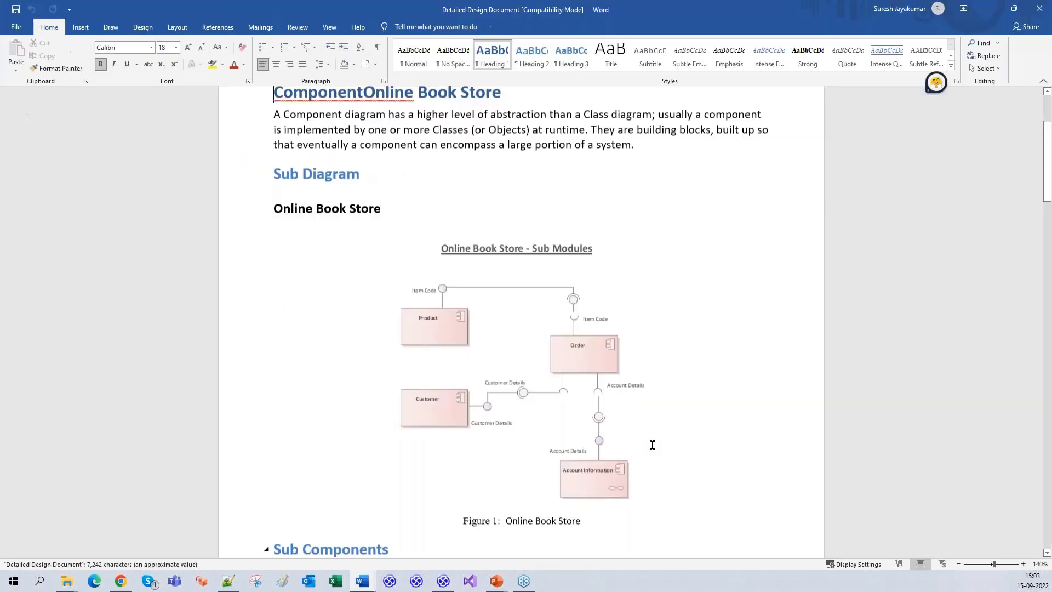
scroll(646, 447, "down", 20)
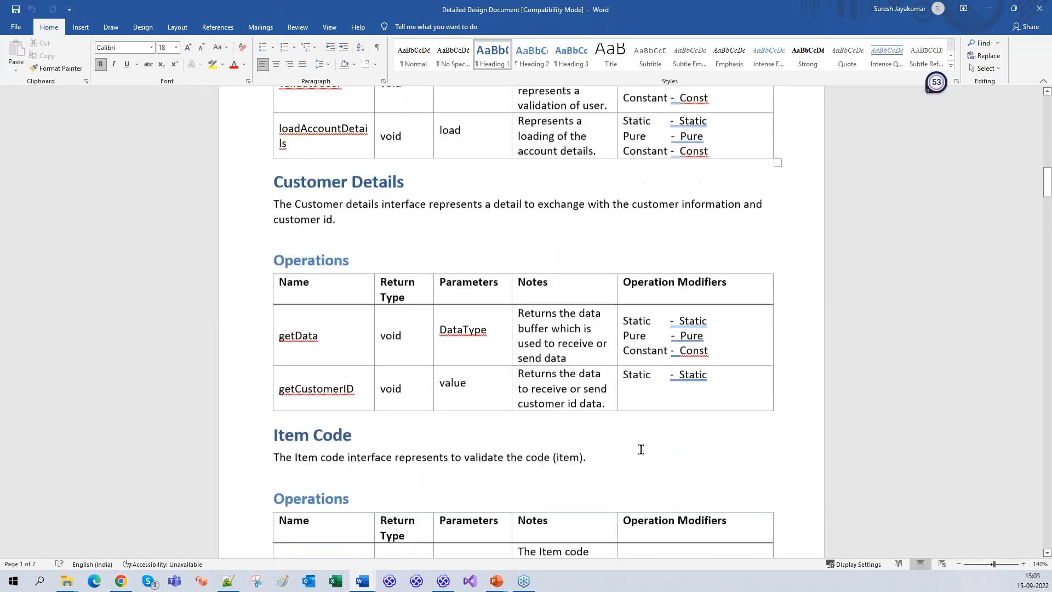
scroll(641, 449, "down", 20)
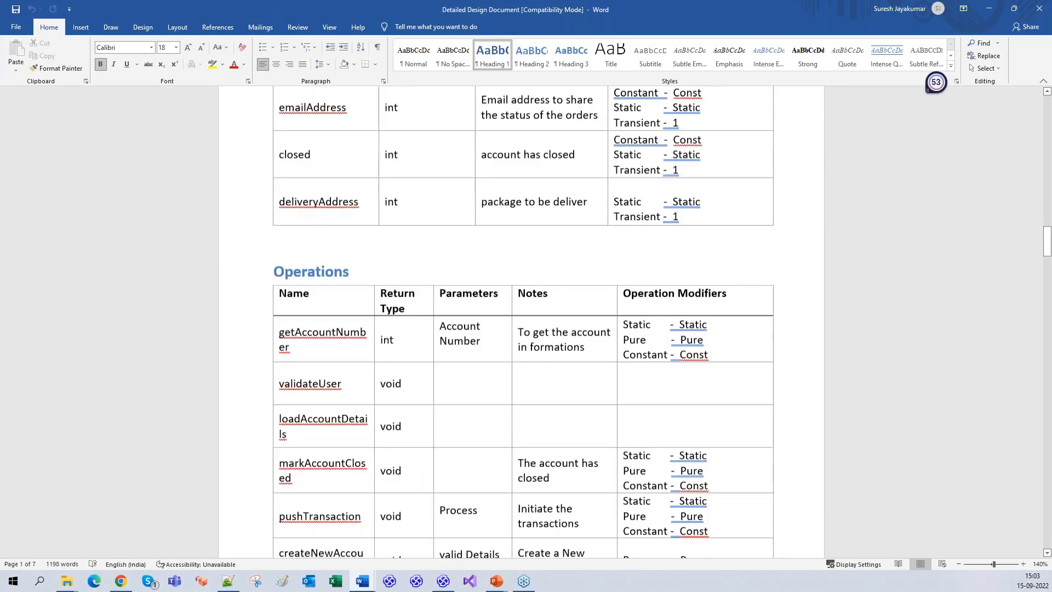
scroll(523, 323, "down", 3)
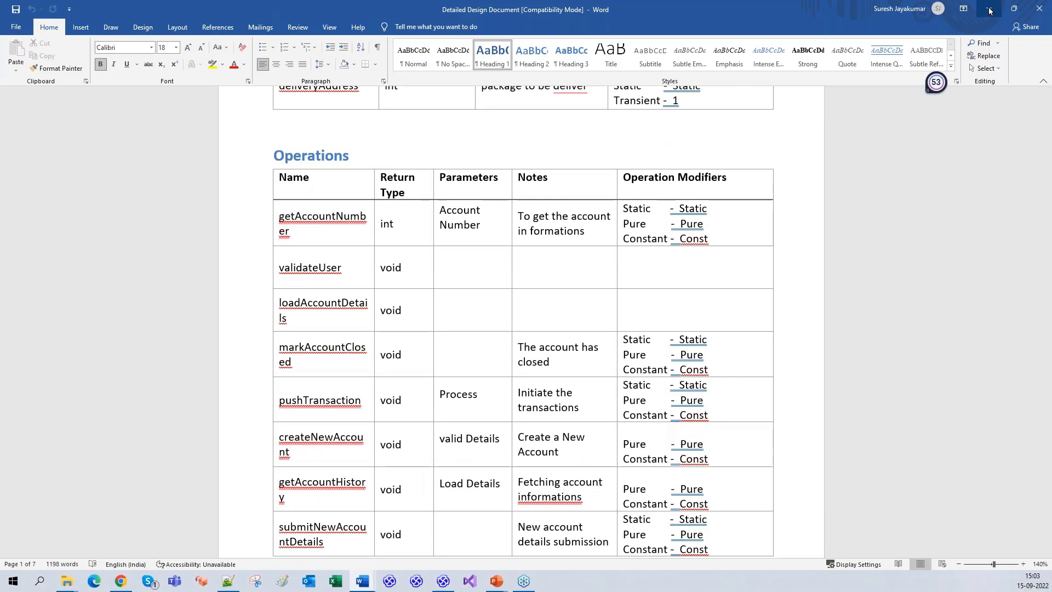
left_click(989, 11)
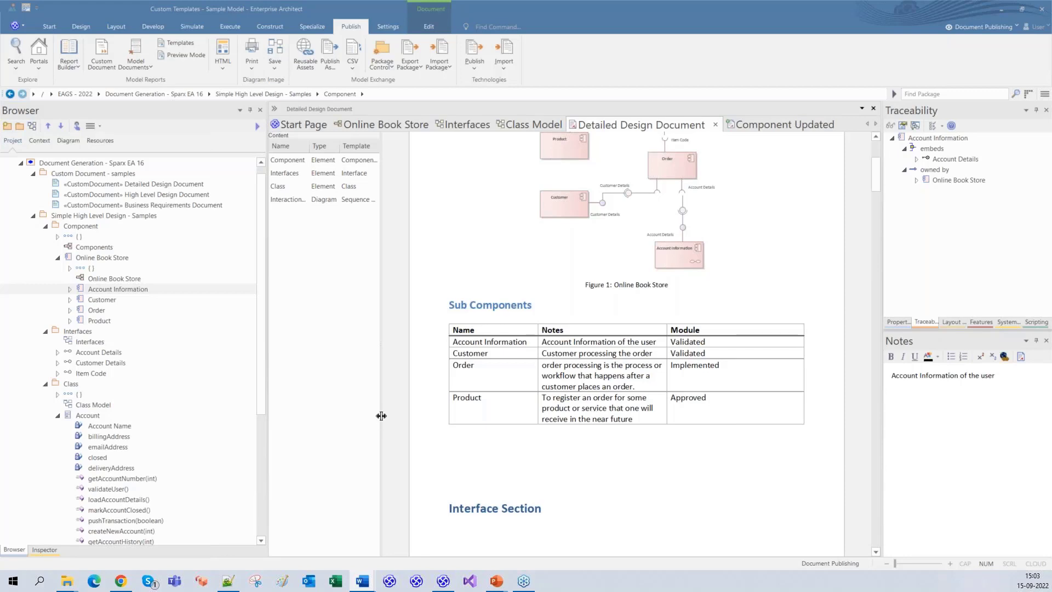
Review the model's custom and document template resources, and look over the beginning of the Detailed Design Document.
left_click(99, 141)
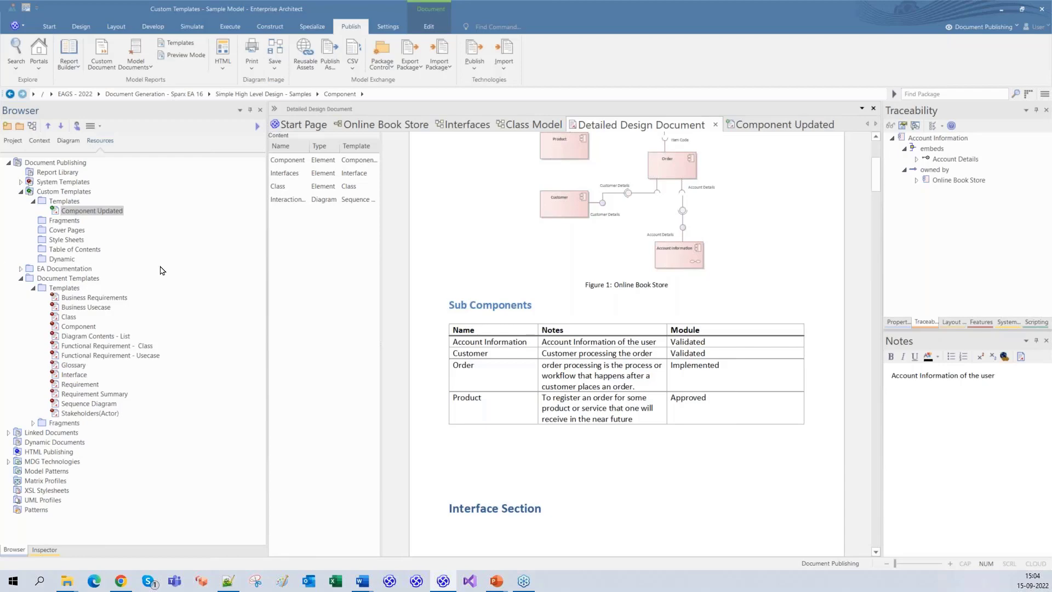
left_click(33, 202)
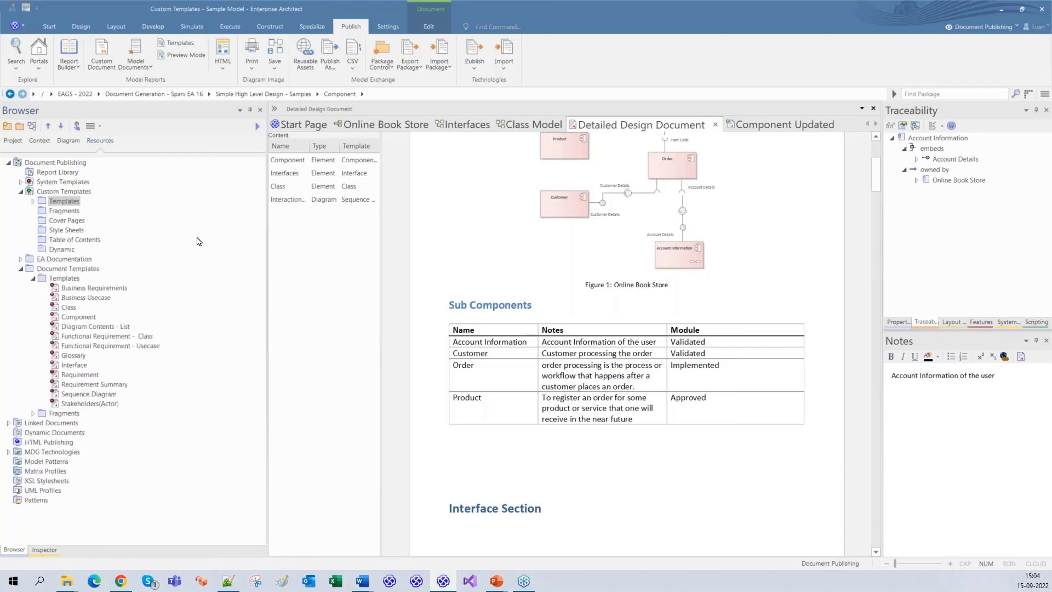
scroll(555, 388, "up", 5)
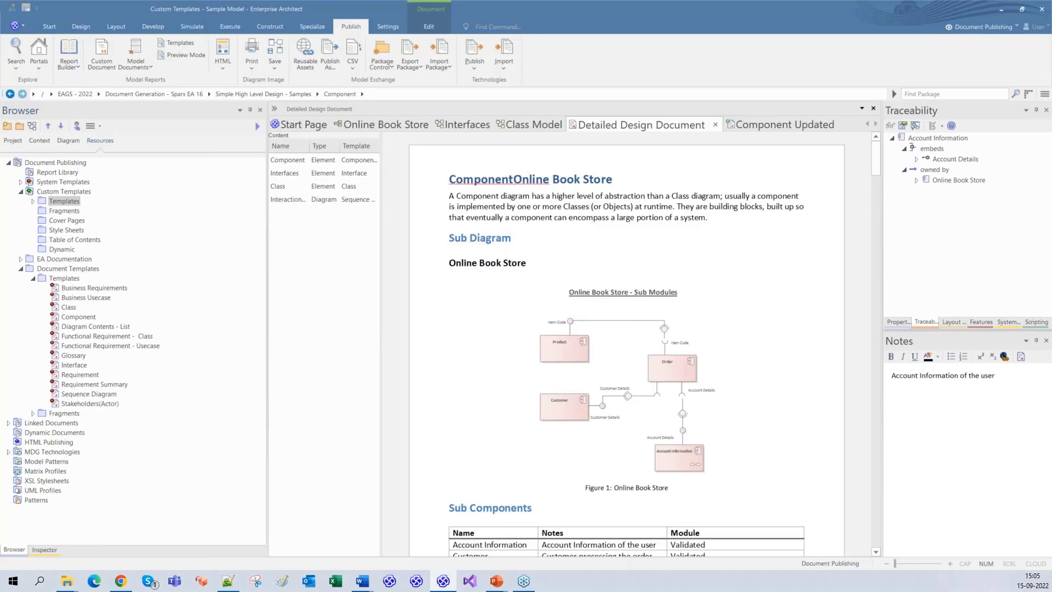
Close the Detailed Design Document, the Component Updated template and the Class Model diagram.
left_click(715, 125)
left_click(687, 125)
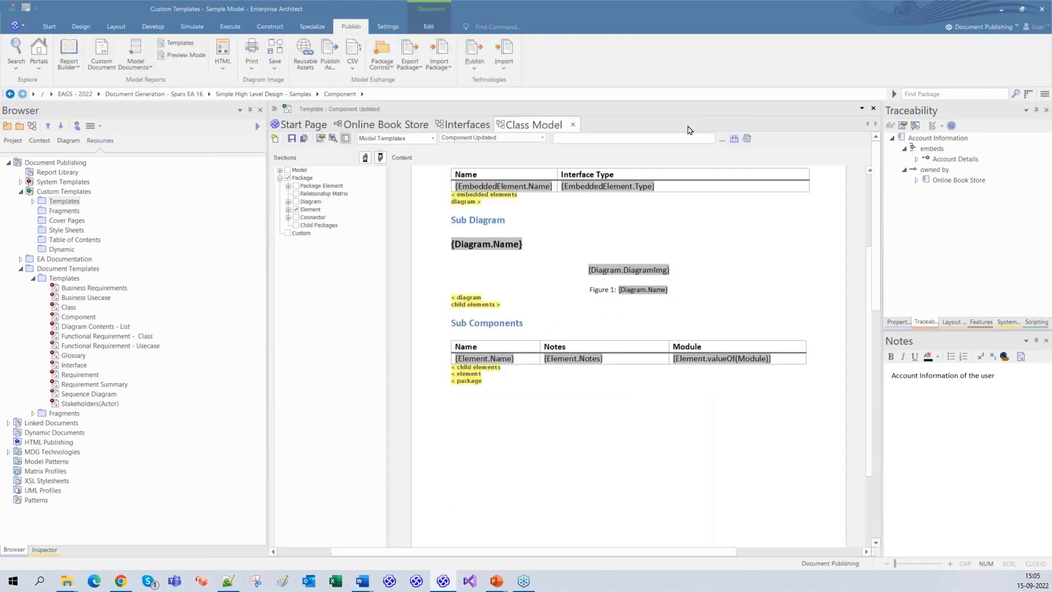
left_click(572, 124)
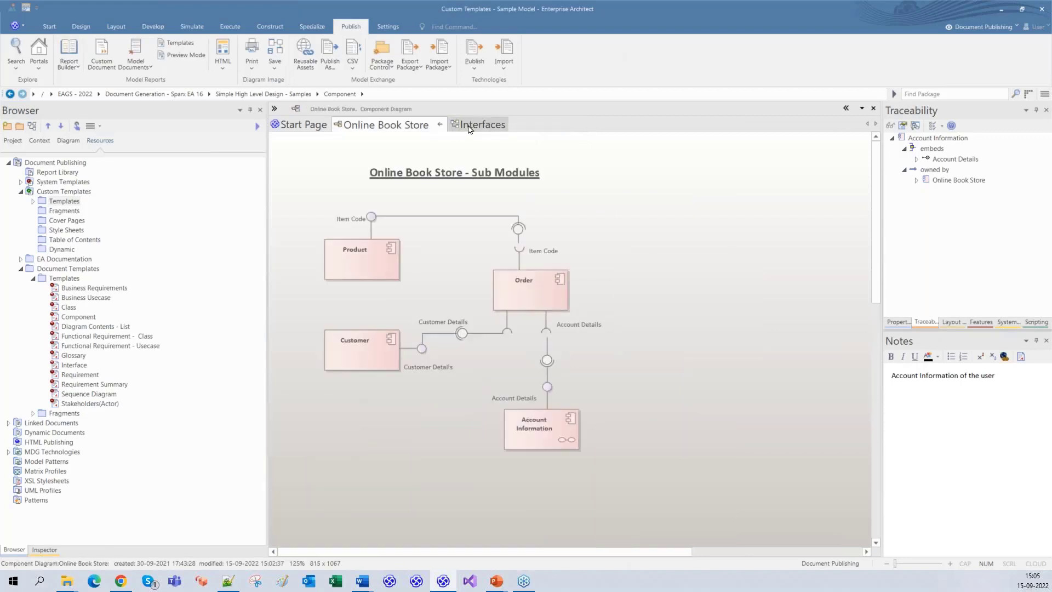
Preview the High-Level Design Document, Sample High-Level Design Document and Business Requirements Document patterns.
left_click(314, 130)
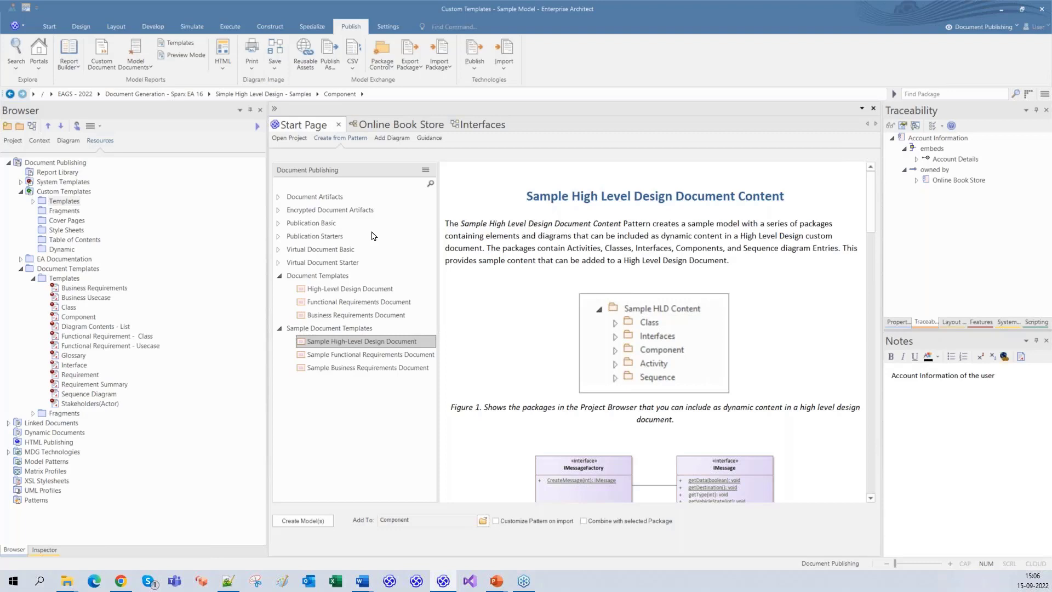
left_click(354, 290)
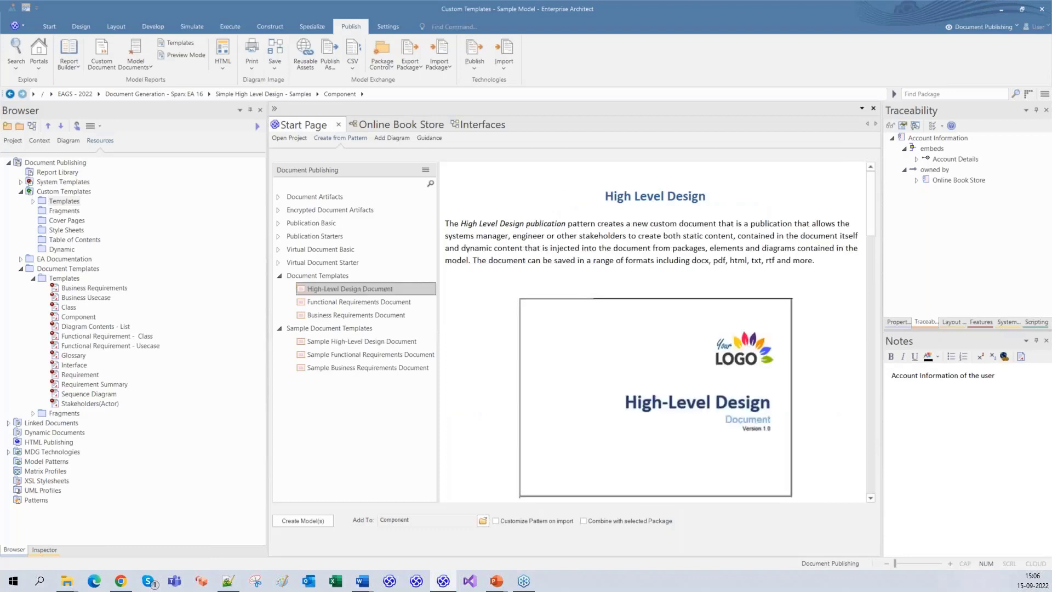
left_click(352, 345)
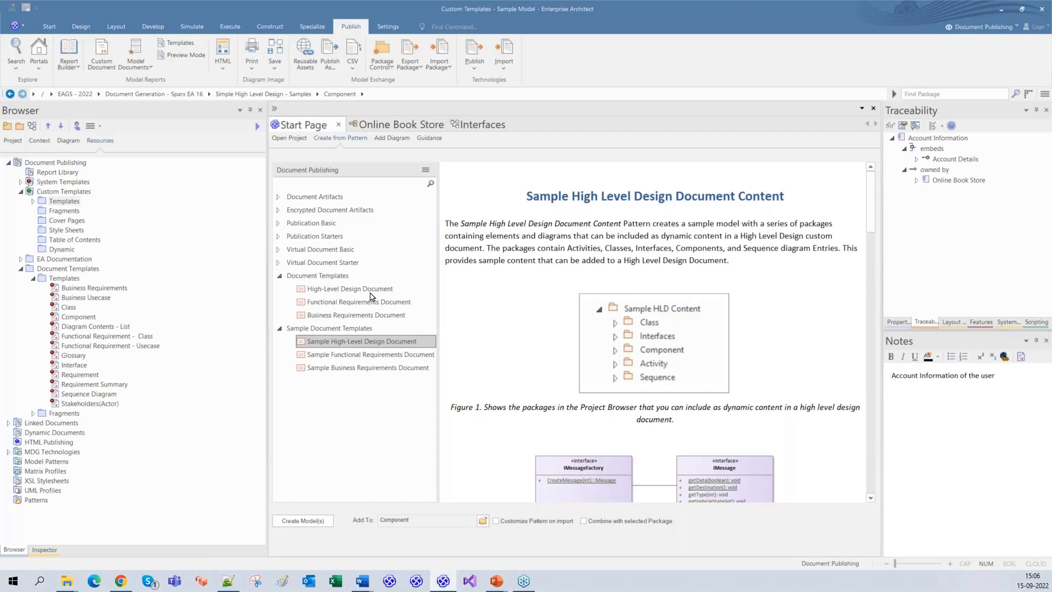
left_click(362, 317)
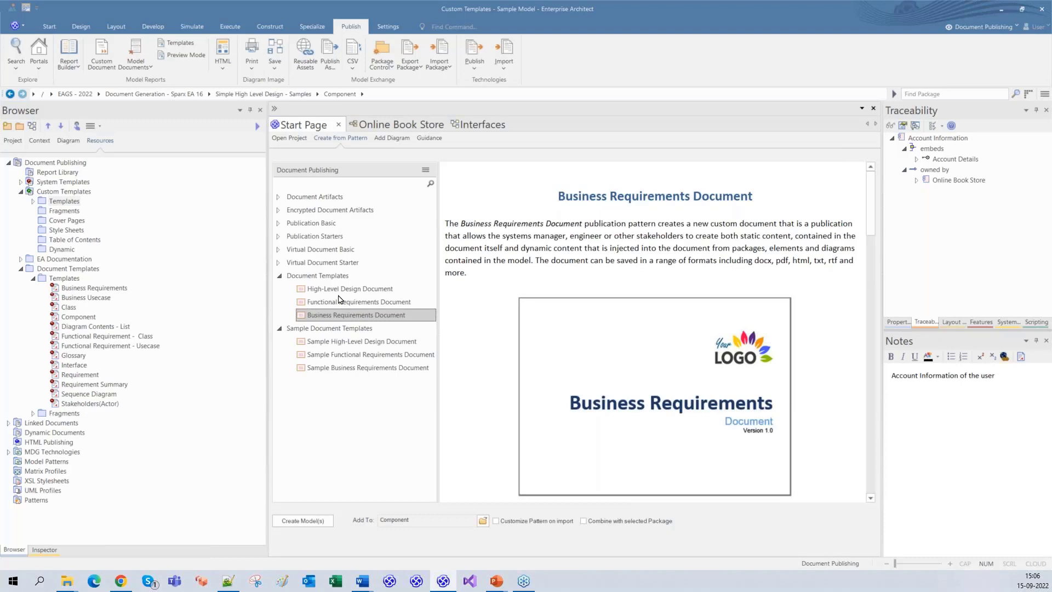
Create the Business Requirements Document pattern in the project under the Document Generation - Sparx EA 16 package.
left_click(11, 140)
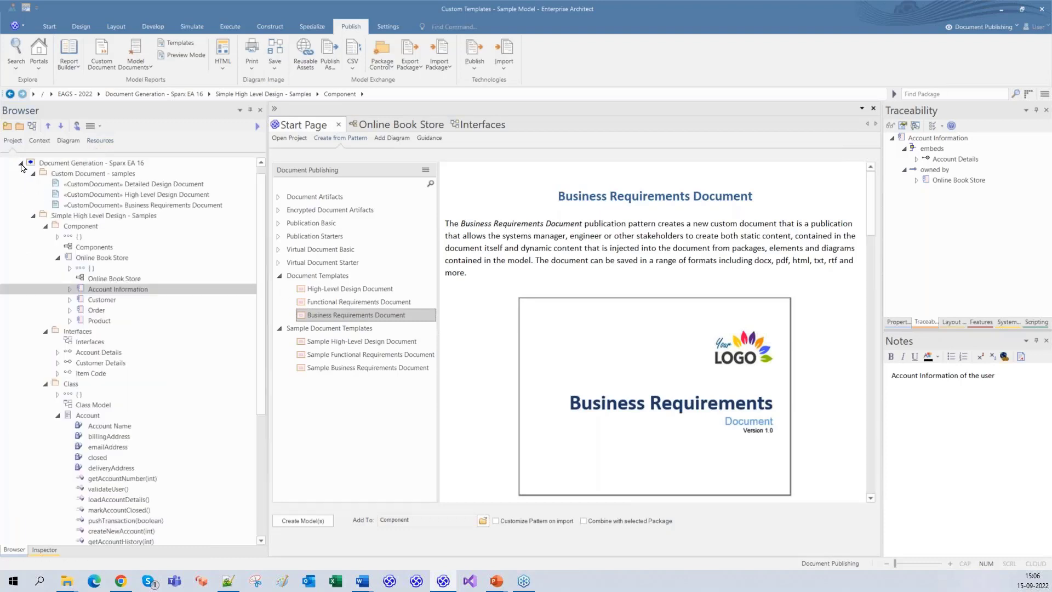
left_click(20, 171)
left_click(20, 173)
left_click(32, 174)
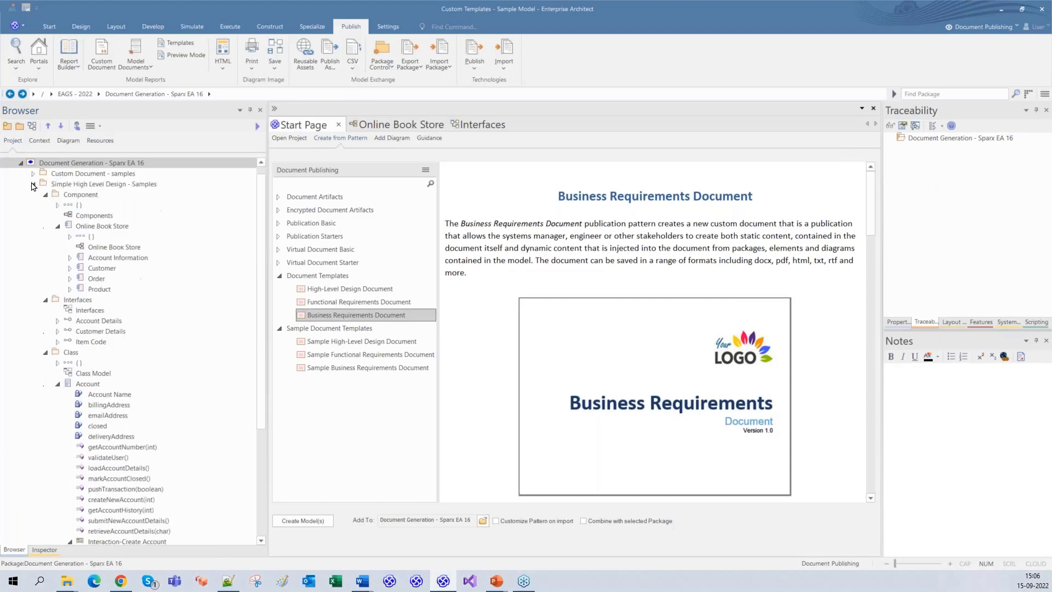
left_click(33, 184)
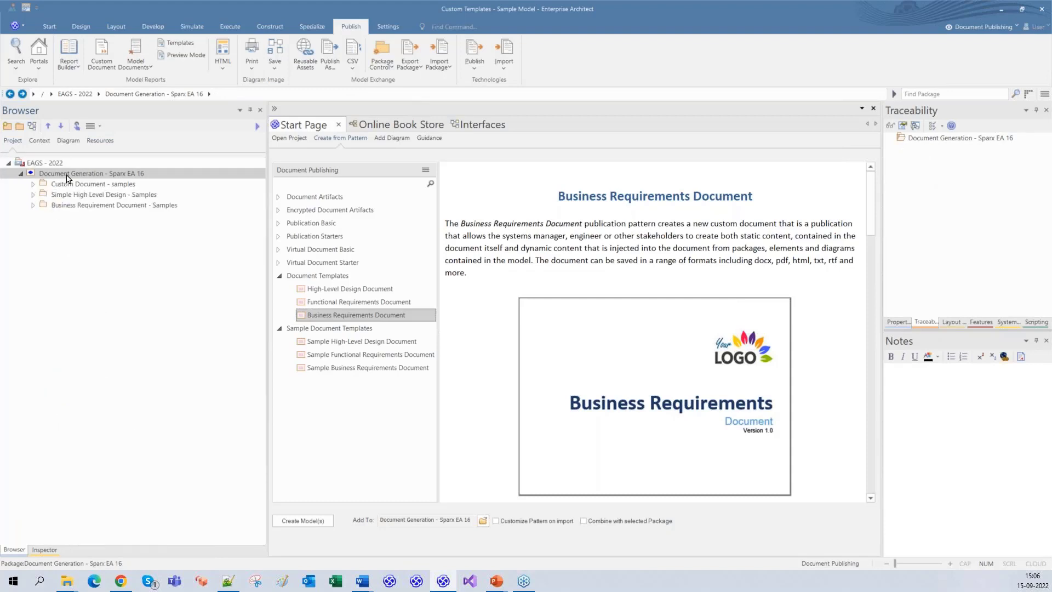
right_click(342, 318)
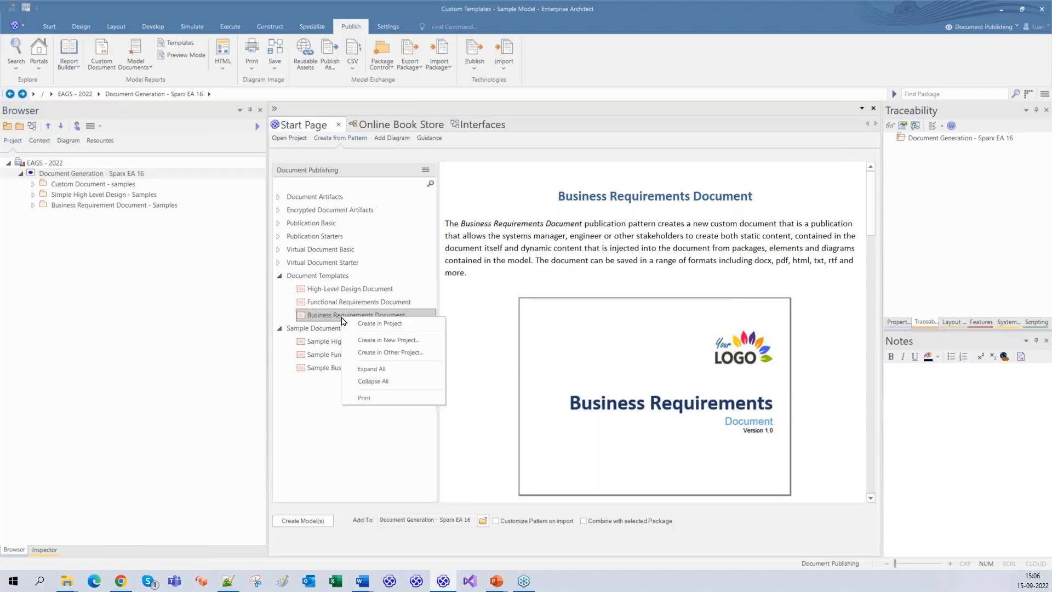
left_click(365, 326)
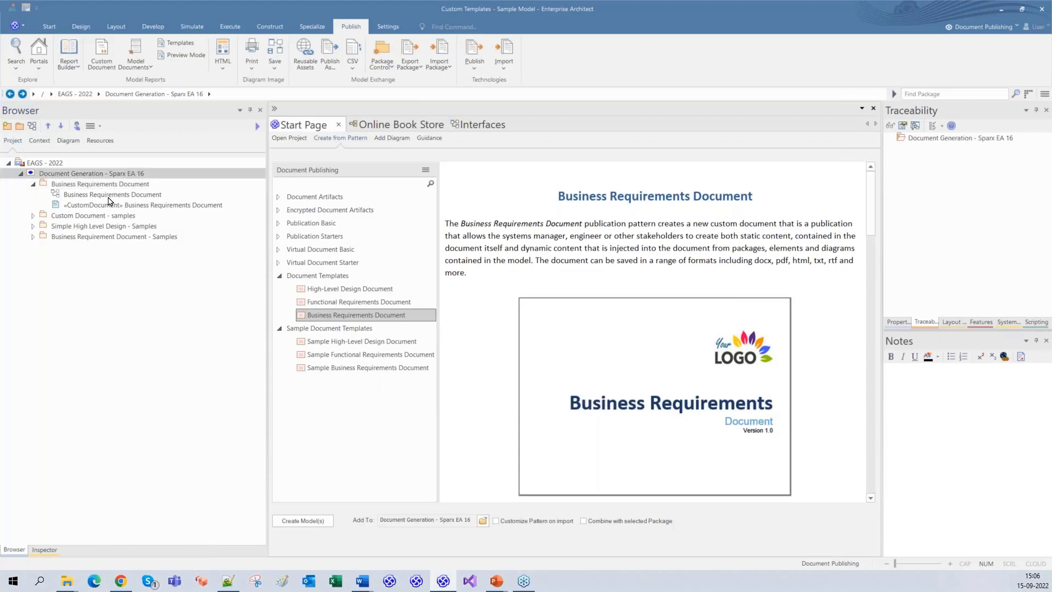
Open the new Business Requirements Document from its diagram and look through its predefined content from the cover page.
double_click(112, 195)
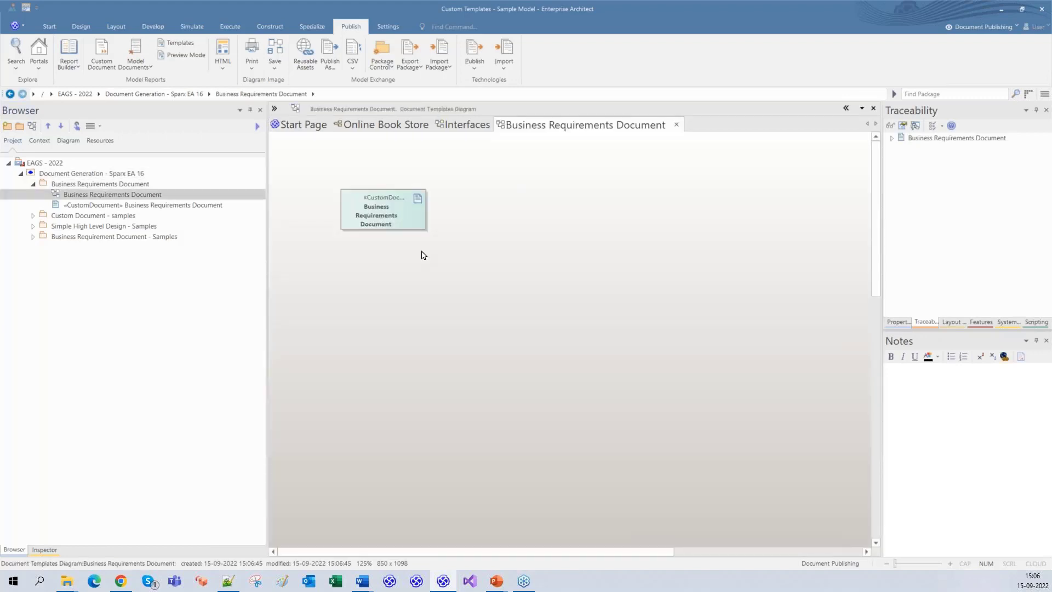
double_click(405, 223)
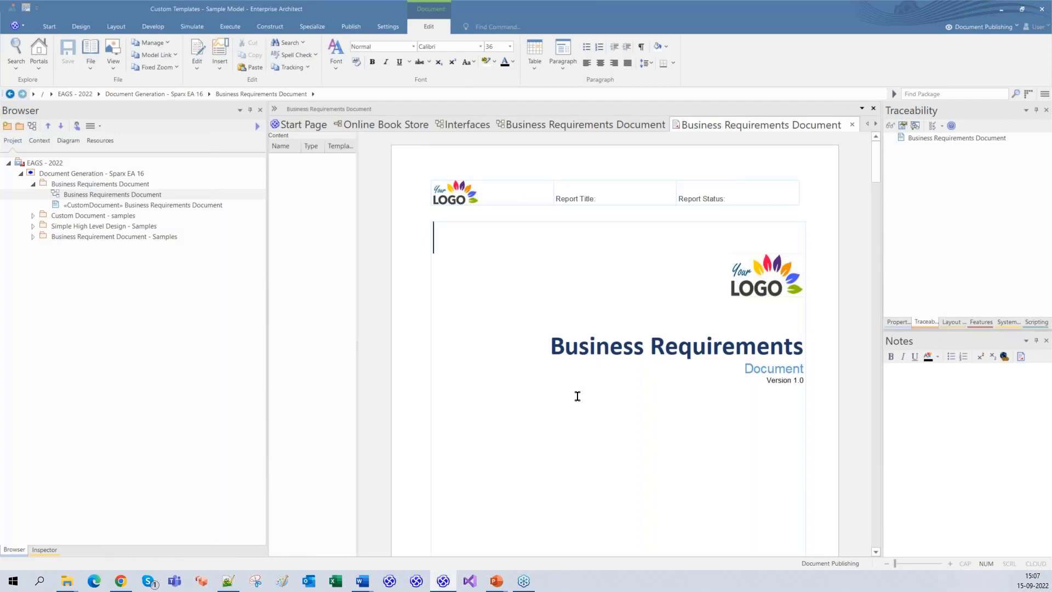
scroll(579, 395, "down", 6)
key("ctrl+Home")
scroll(652, 331, "down", 8)
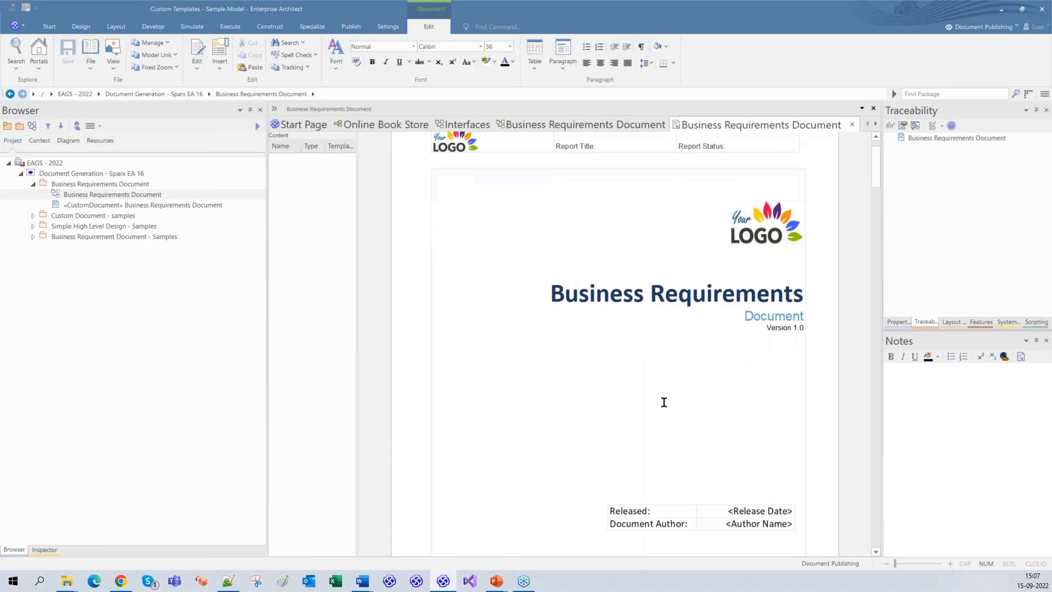
Look through the document's predefined sections from the Table of Contents to the Functional Requirements placeholder.
scroll(664, 402, "down", 10)
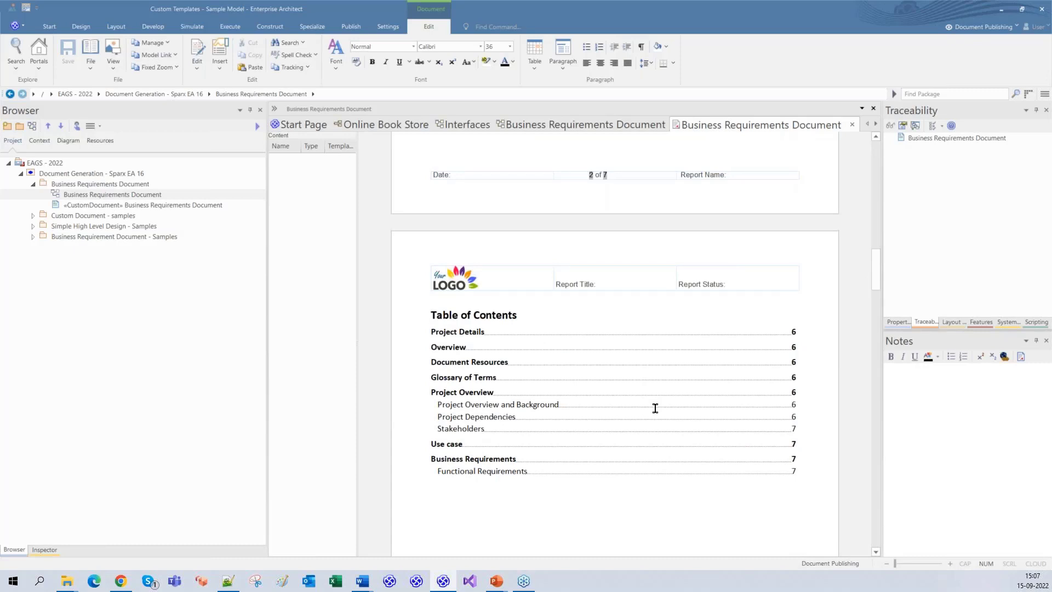
scroll(655, 408, "down", 10)
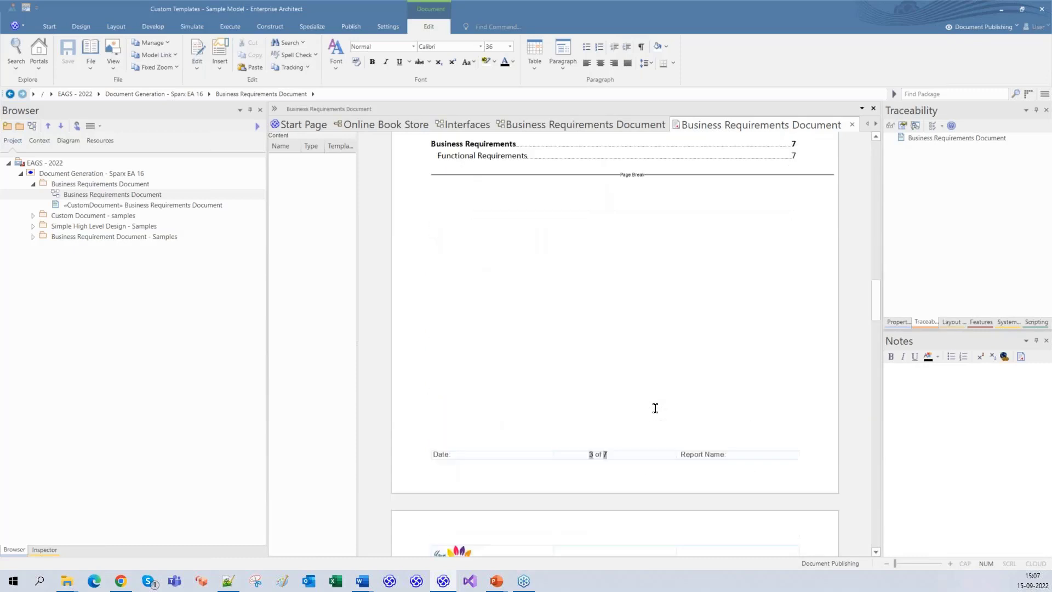
scroll(655, 408, "down", 5)
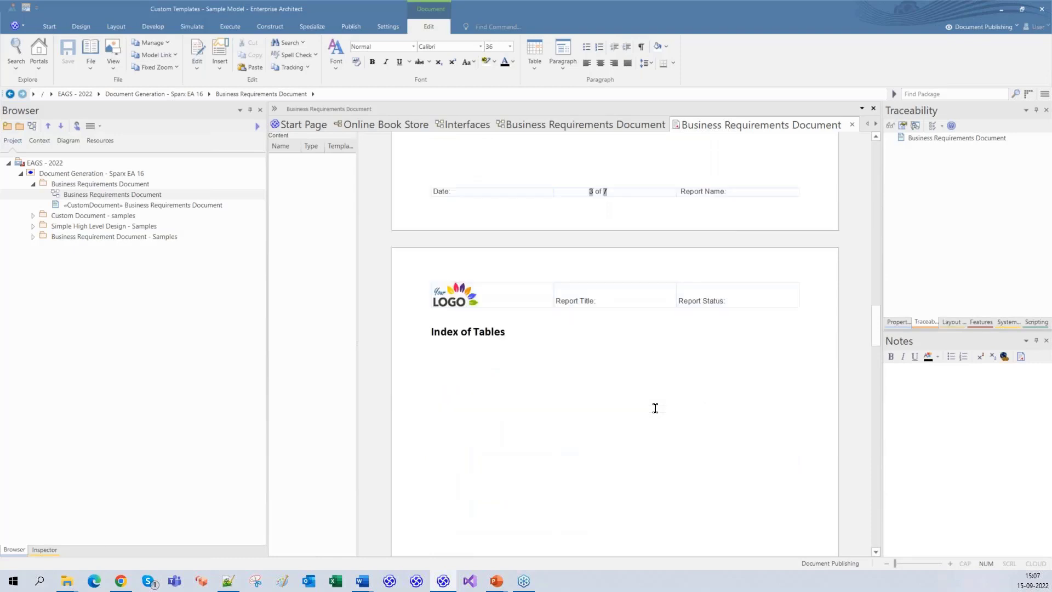
scroll(654, 408, "down", 15)
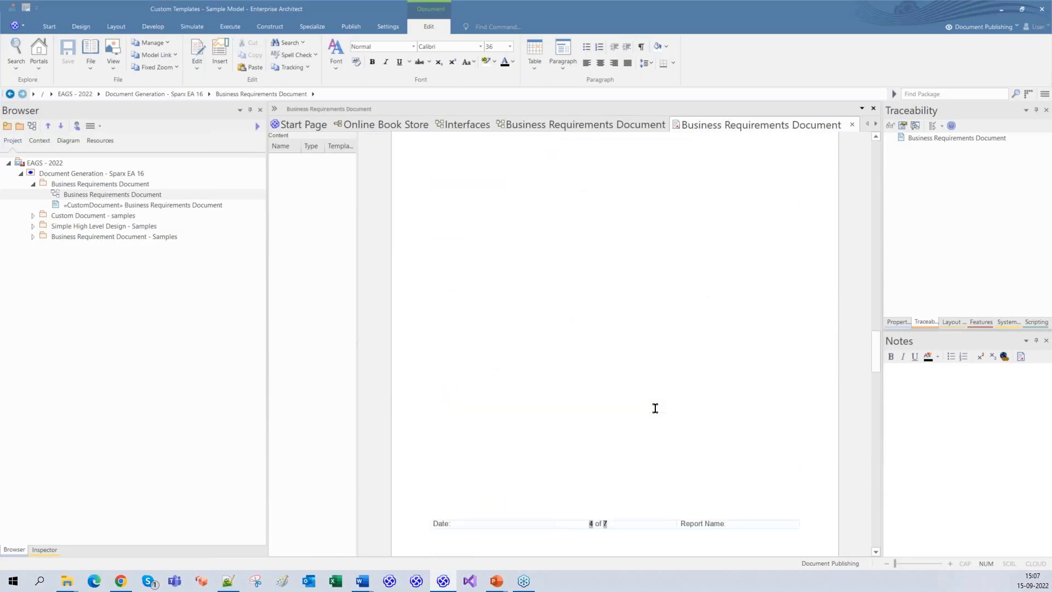
scroll(647, 418, "down", 10)
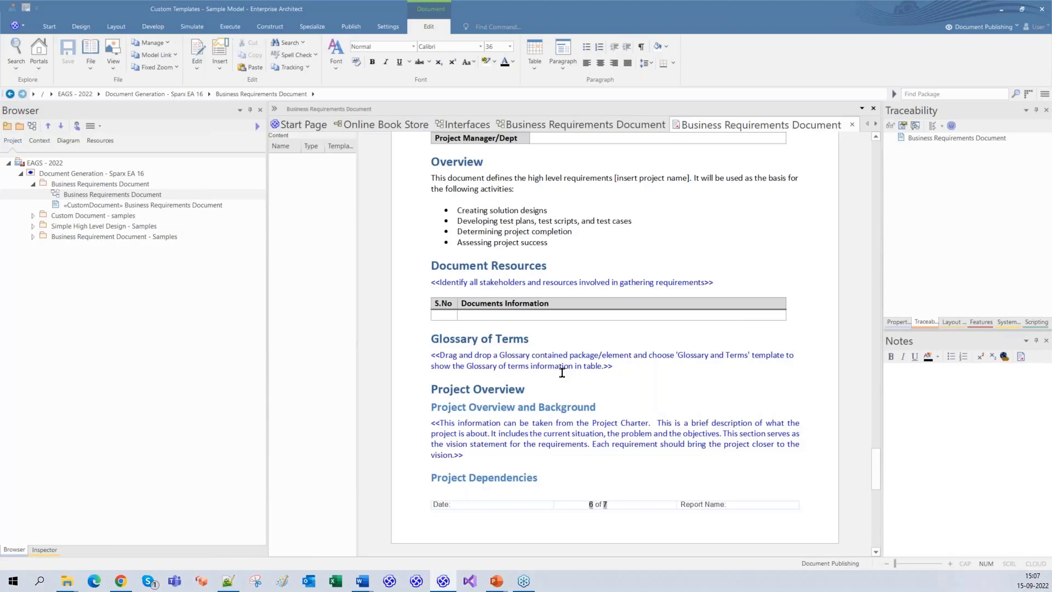
scroll(562, 372, "down", 5)
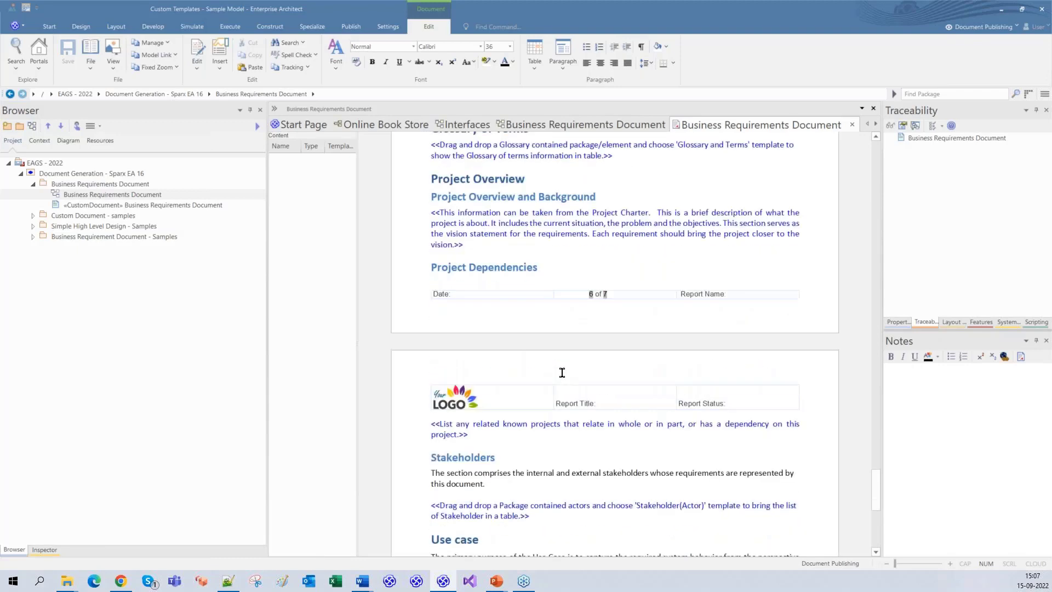
scroll(561, 373, "down", 1)
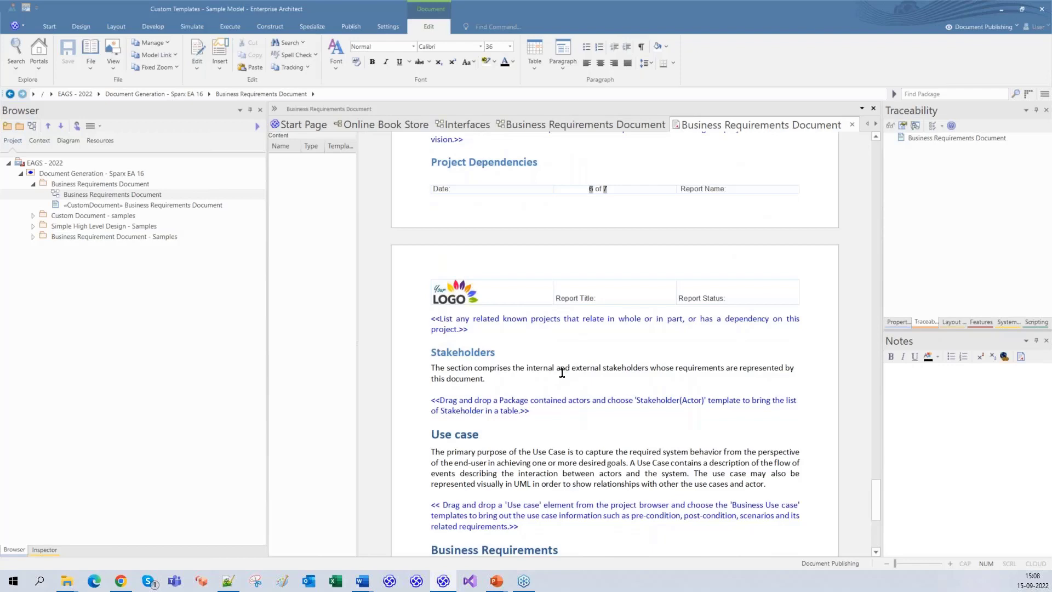
scroll(562, 372, "down", 1)
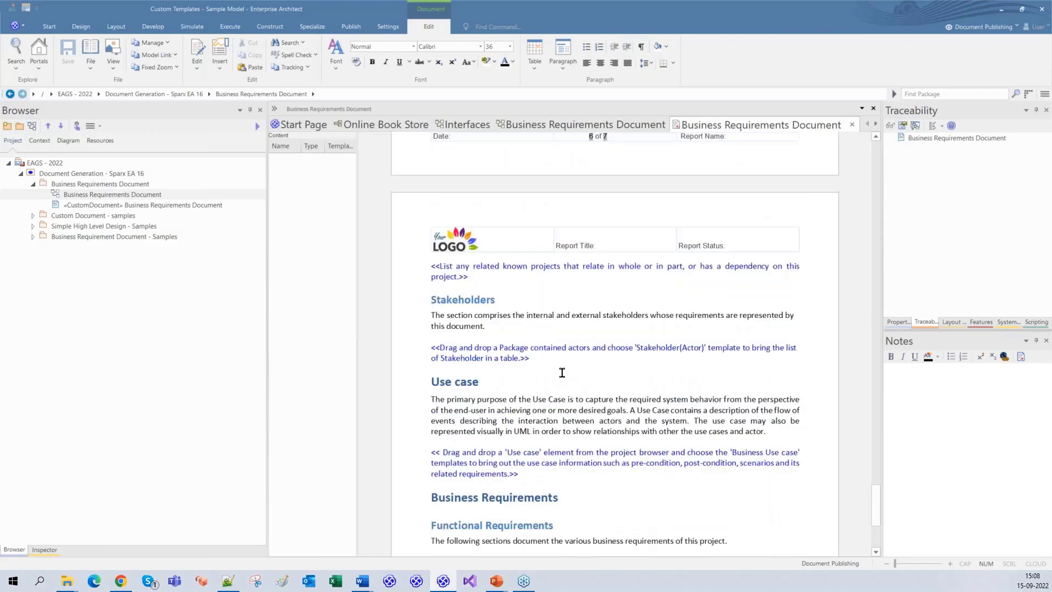
scroll(562, 373, "down", 1)
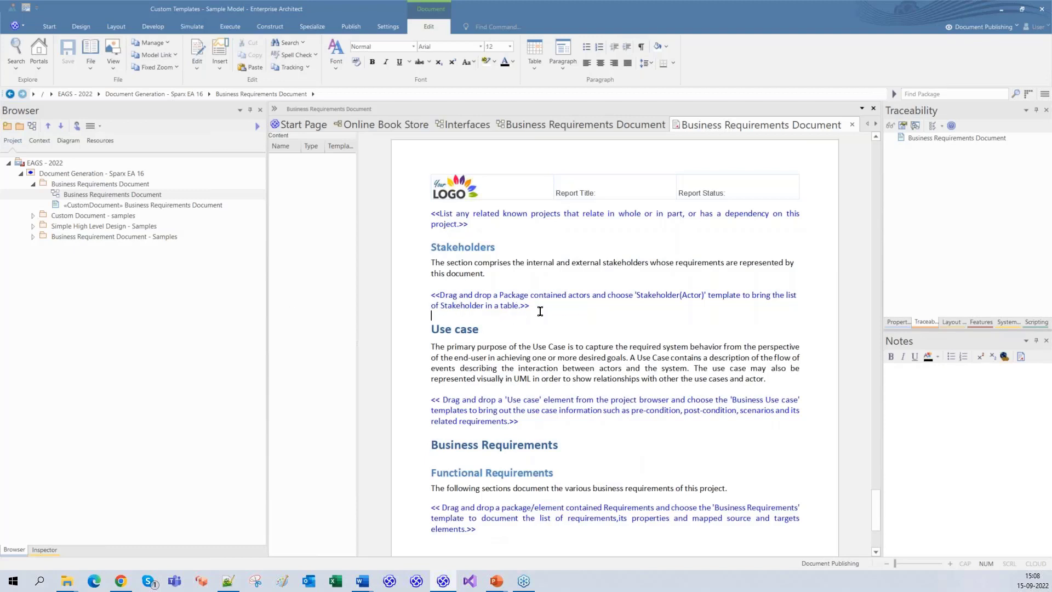
Delete the placeholder instruction under the Stakeholders heading and expand the Business Requirement Document - Samples package to its Use Case subpackages.
left_click_drag(530, 305, 431, 291)
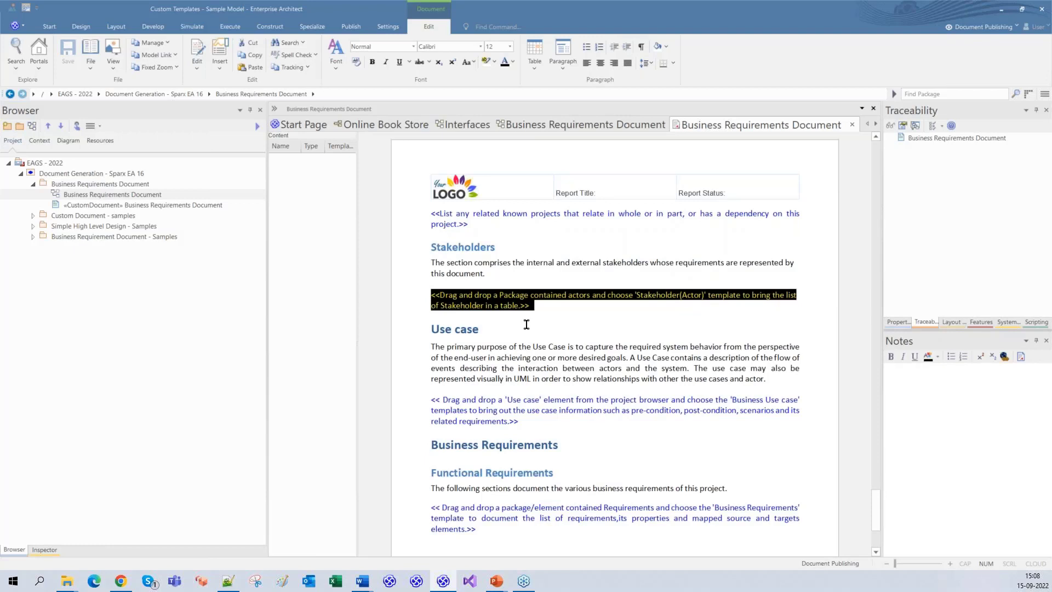
key("Delete")
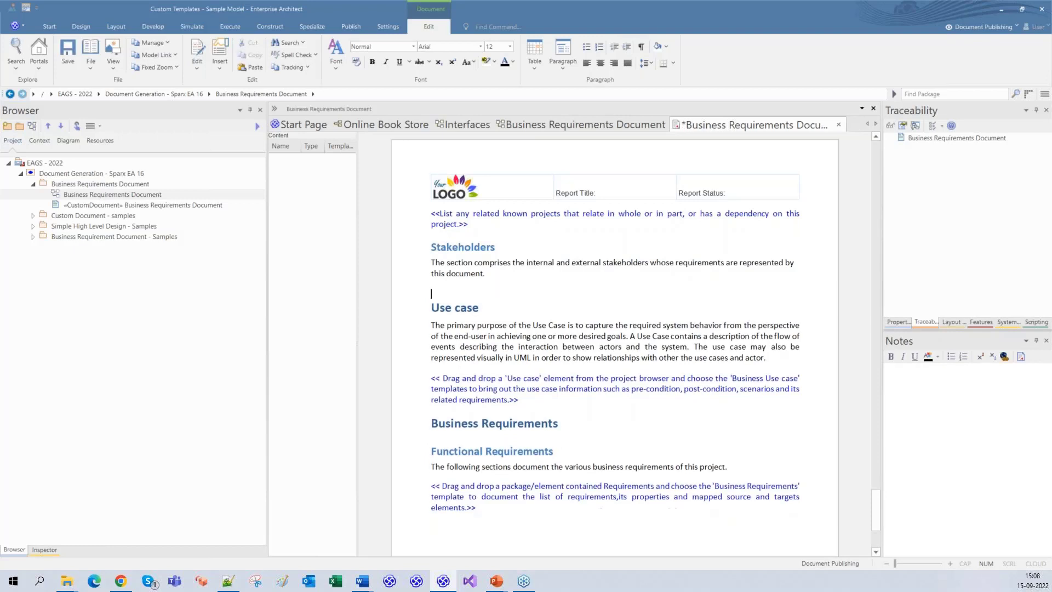
left_click(32, 229)
left_click(33, 227)
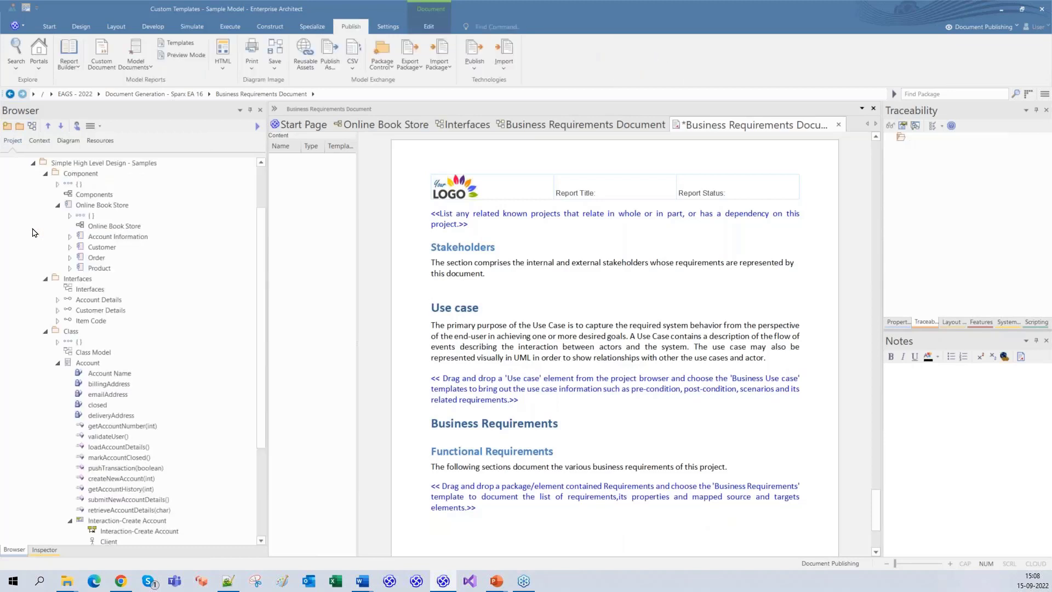
left_click(45, 227)
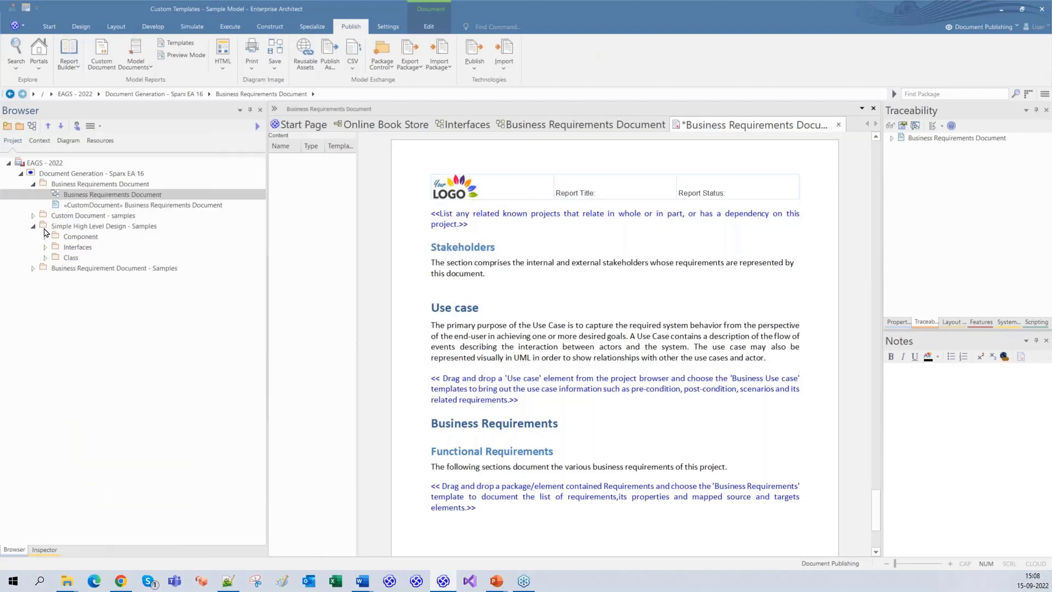
left_click(33, 268)
left_click(47, 322)
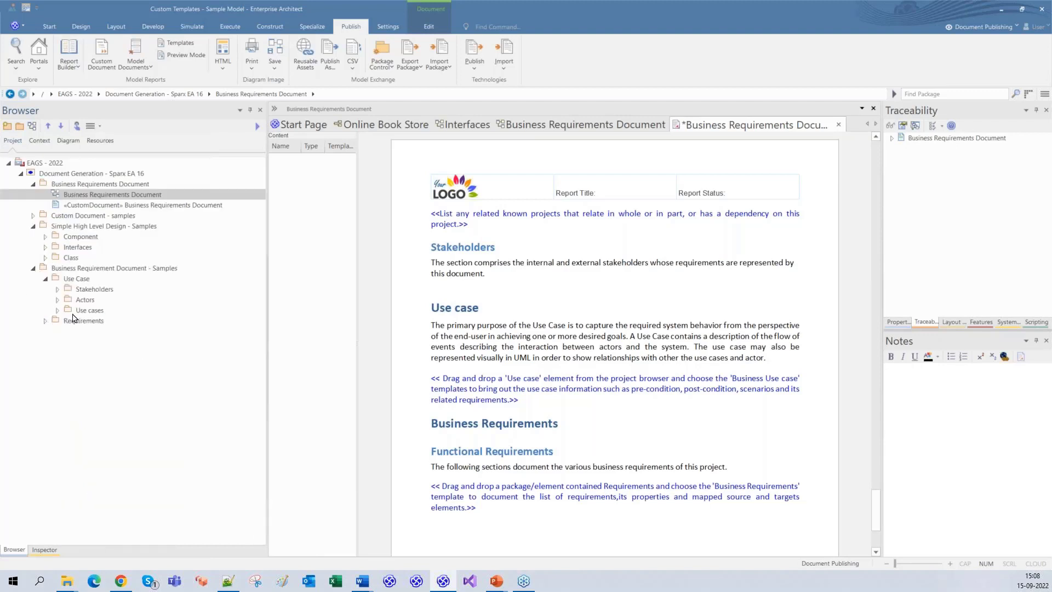
Insert the Stakeholders package under the Stakeholders heading as Dynamic Content with the Stakeholders(Actor) technology template.
left_click(83, 294)
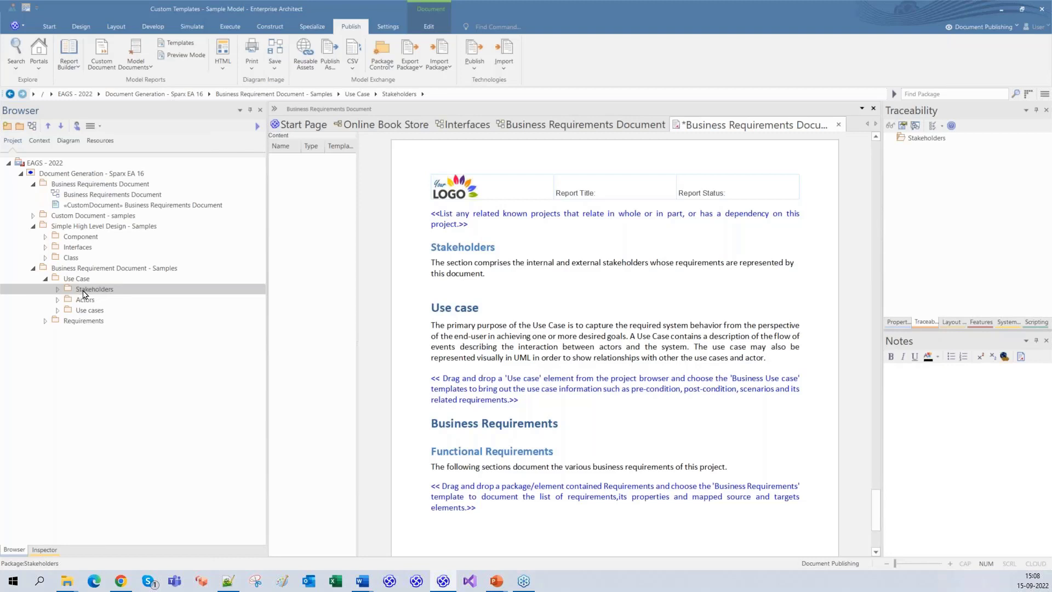
left_click_drag(84, 293, 155, 291)
left_click_drag(515, 287, 515, 287)
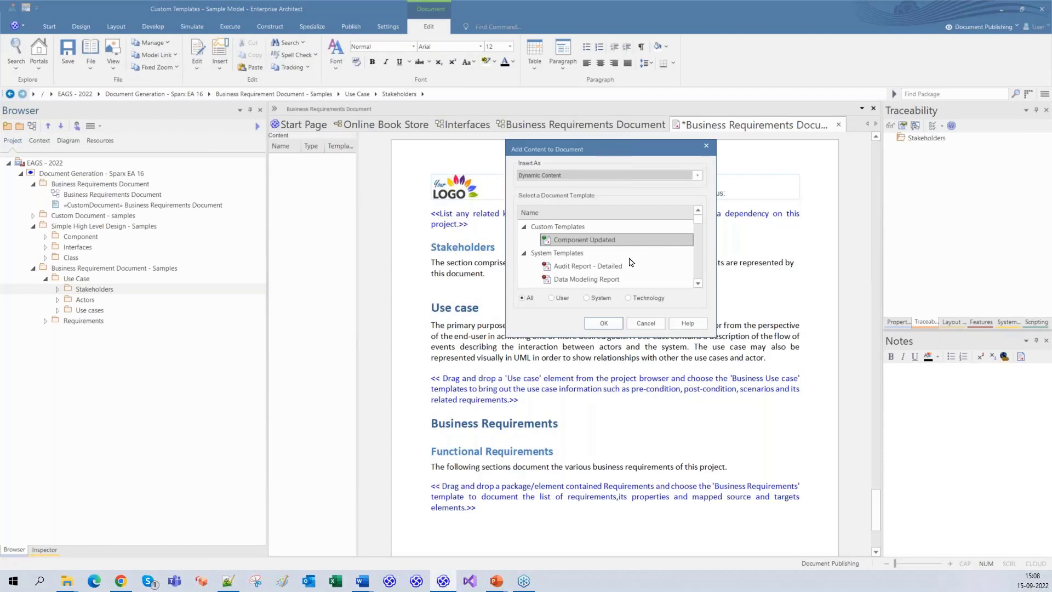
scroll(634, 268, "down", 1)
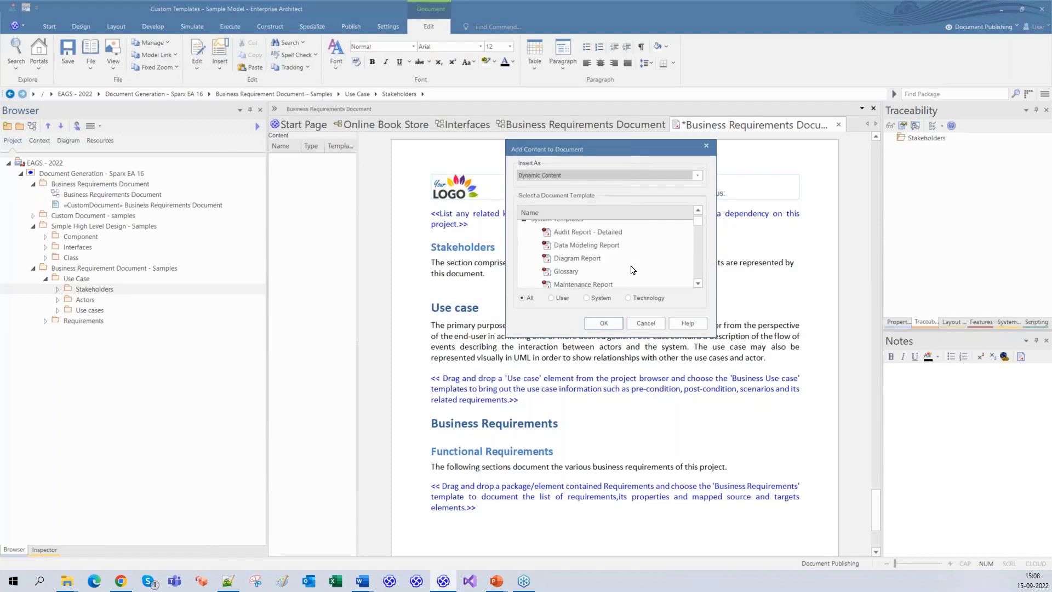
left_click(629, 298)
scroll(614, 280, "down", 3)
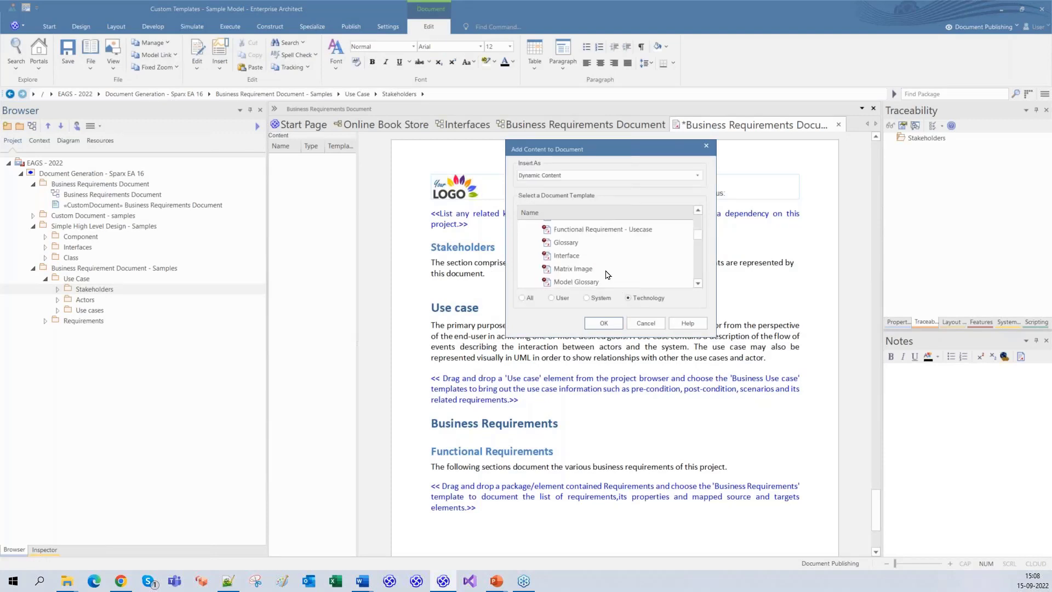
scroll(607, 274, "down", 3)
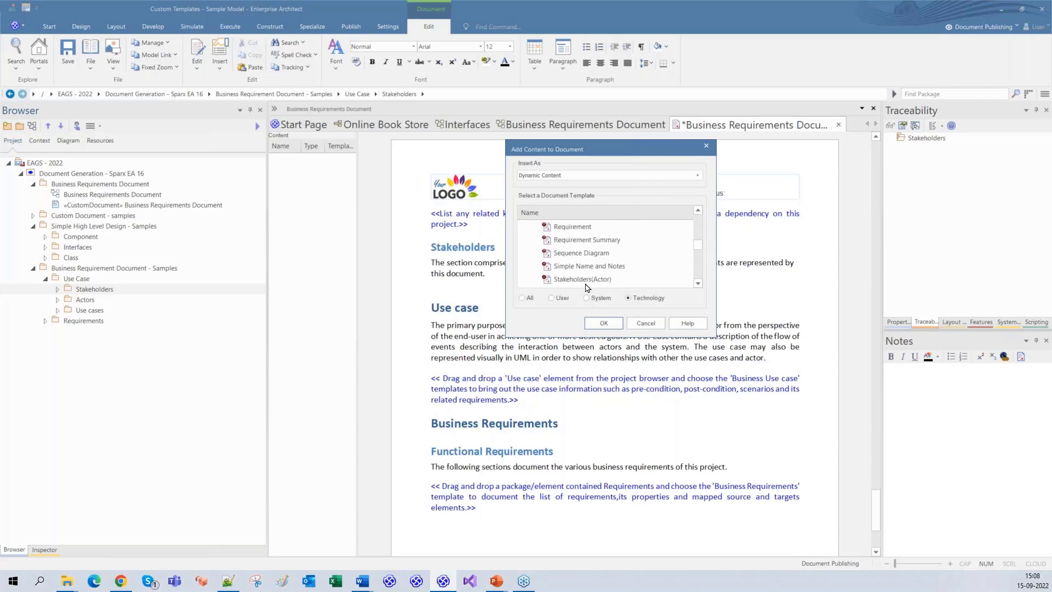
scroll(586, 281, "down", 1)
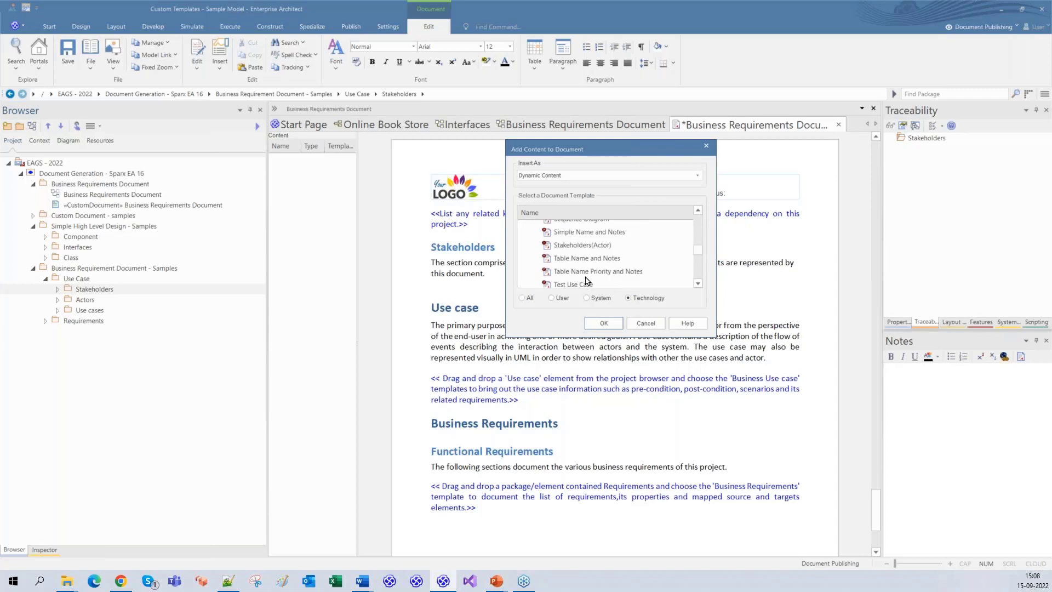
left_click(584, 250)
left_click(601, 326)
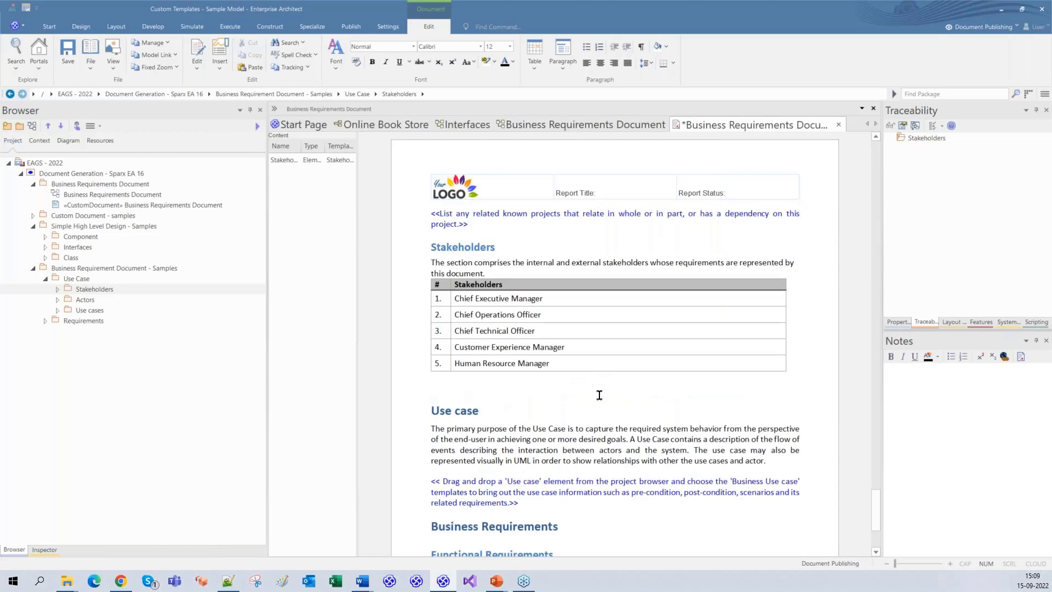
Delete the placeholder instruction in the Use case section.
scroll(599, 395, "down", 5)
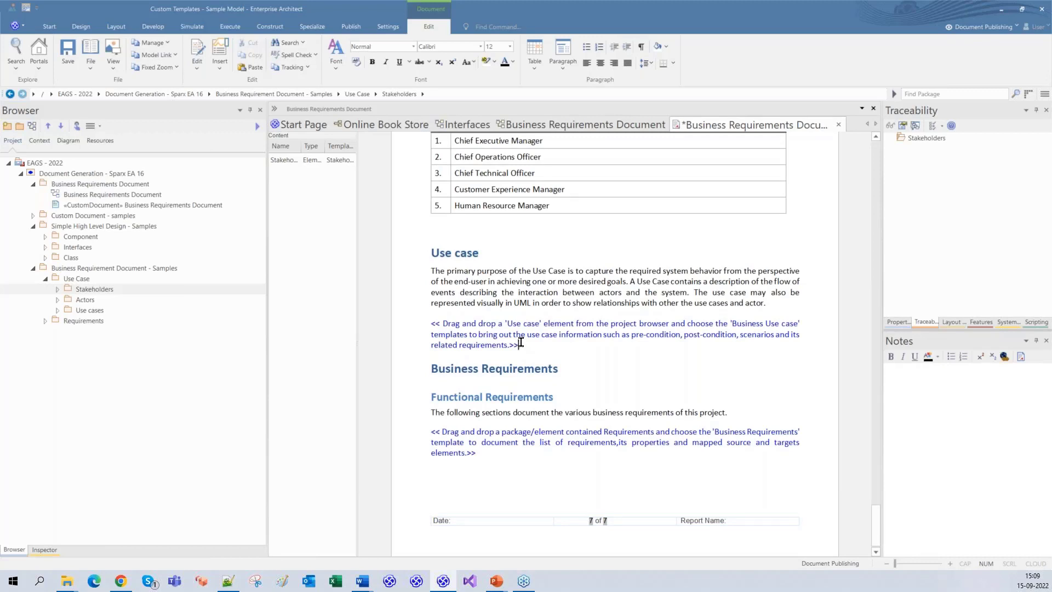
left_click_drag(521, 344, 432, 324)
key("Delete")
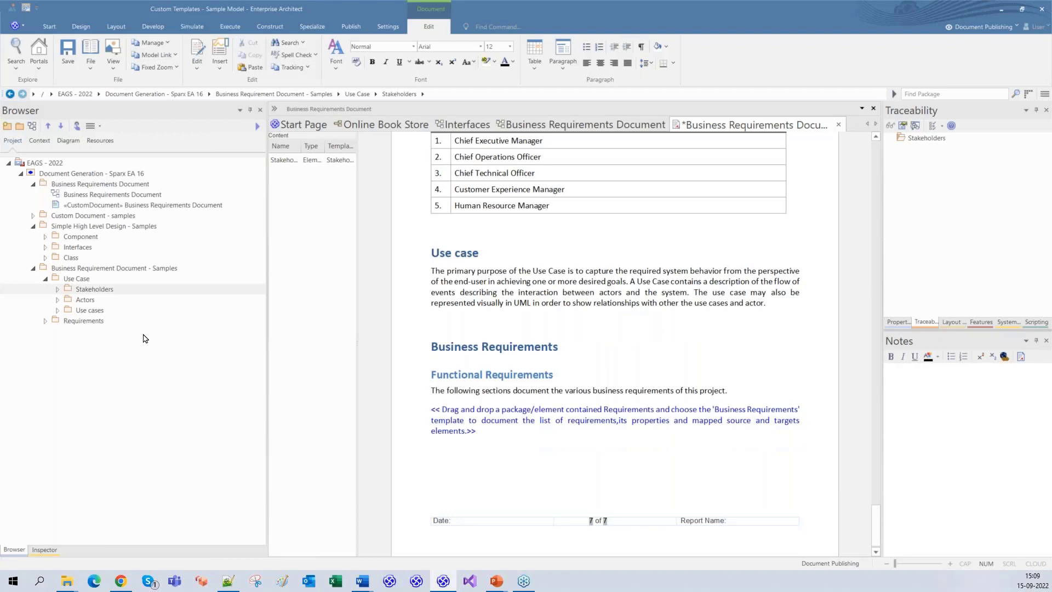
Insert the Create Orders use case into the Use case section as Dynamic Content with the Business Usecase template.
left_click(57, 310)
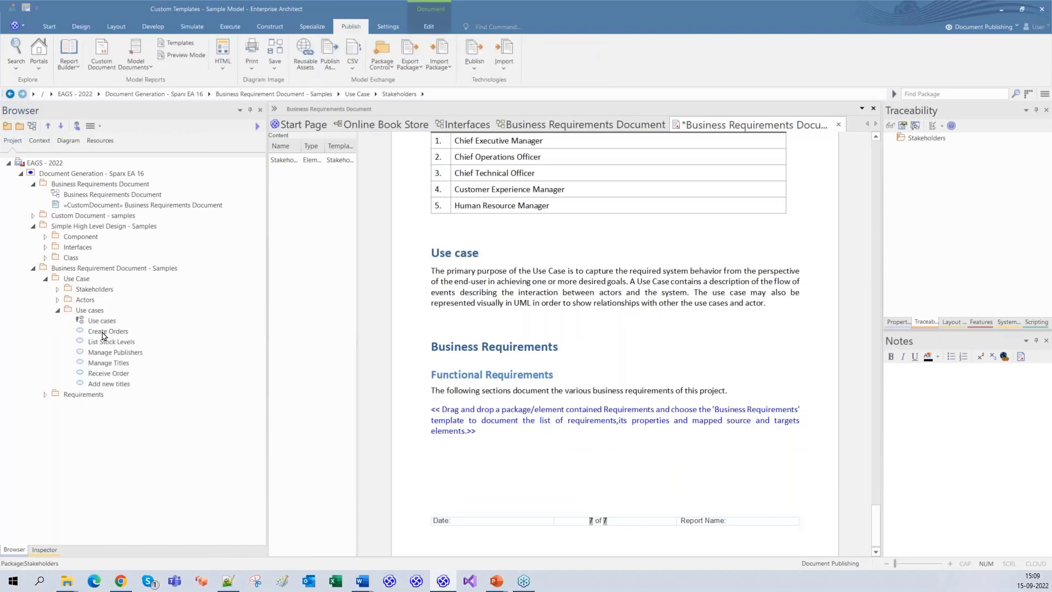
left_click(102, 333)
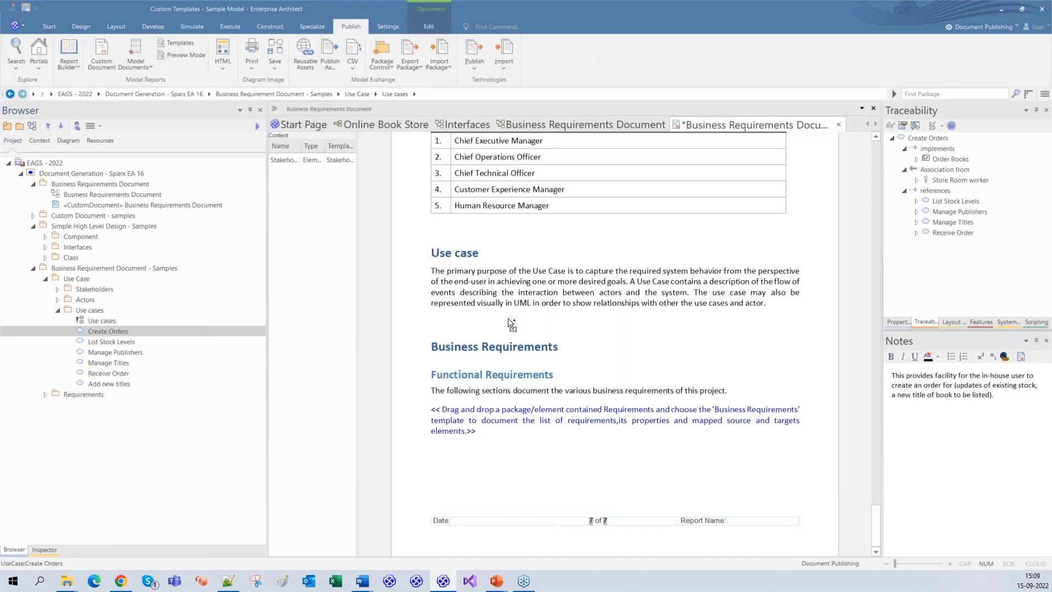
left_click_drag(510, 324, 512, 326)
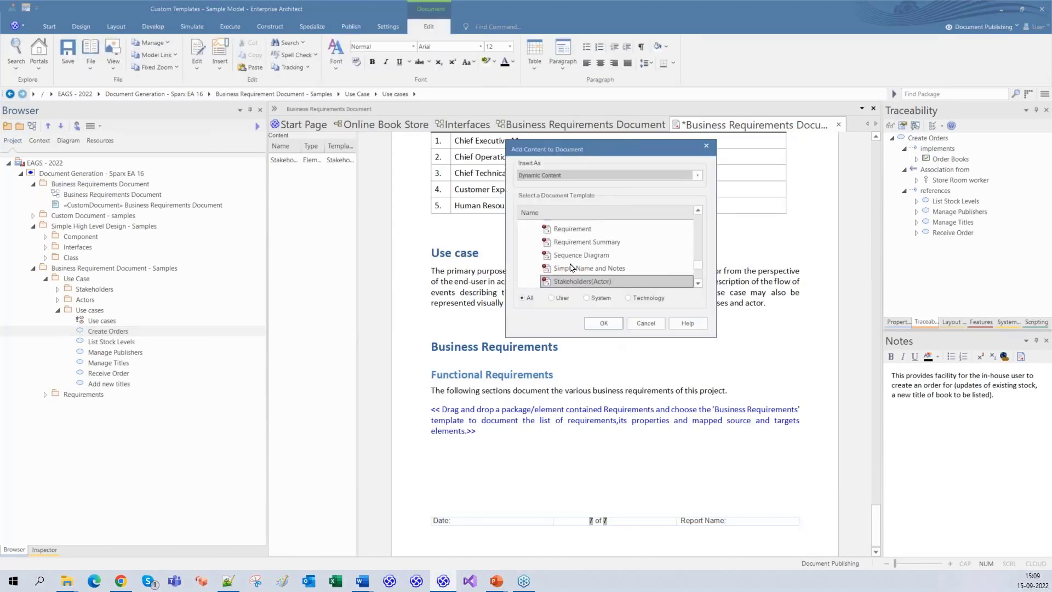
scroll(570, 266, "down", 1)
scroll(571, 268, "down", 1)
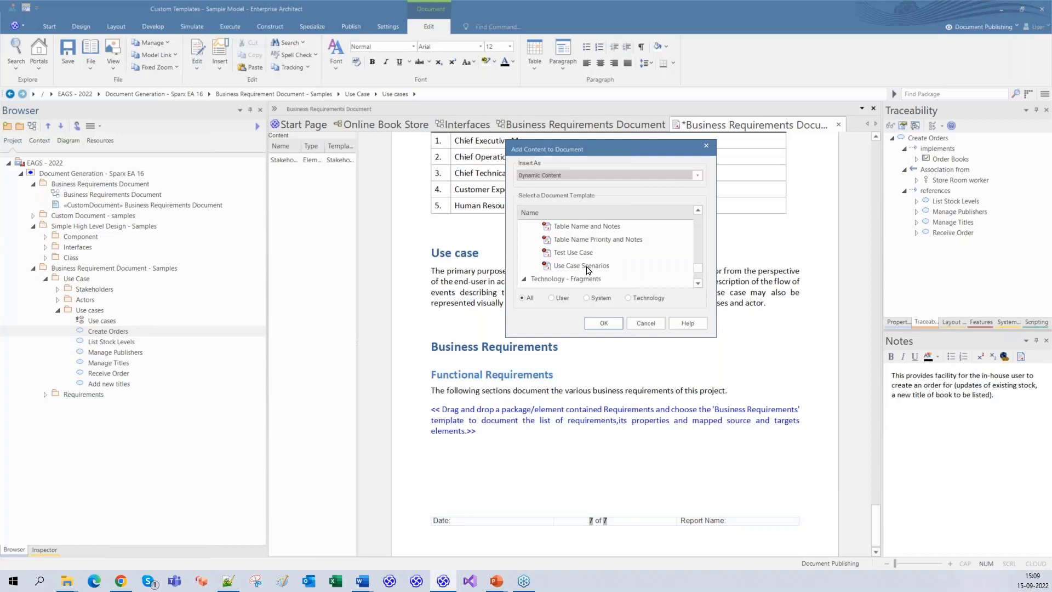
scroll(587, 269, "up", 6)
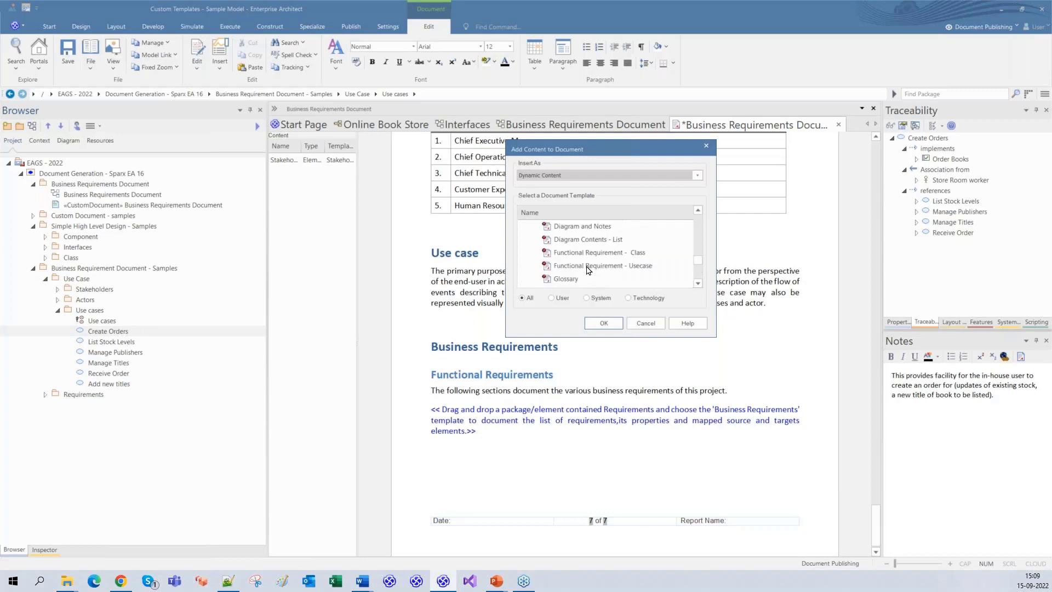
scroll(587, 270, "up", 3)
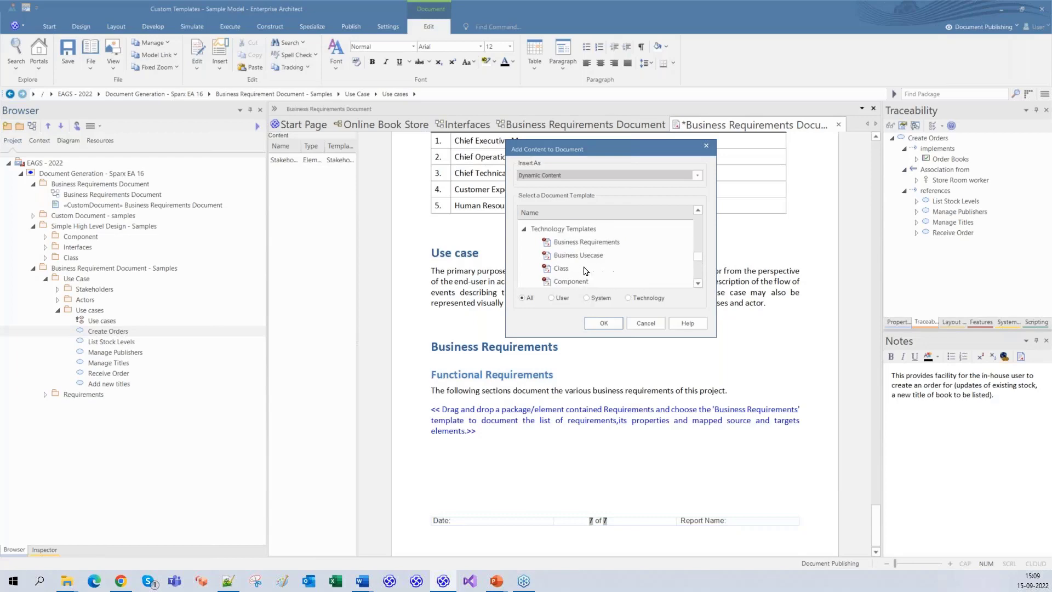
left_click(588, 256)
left_click(603, 327)
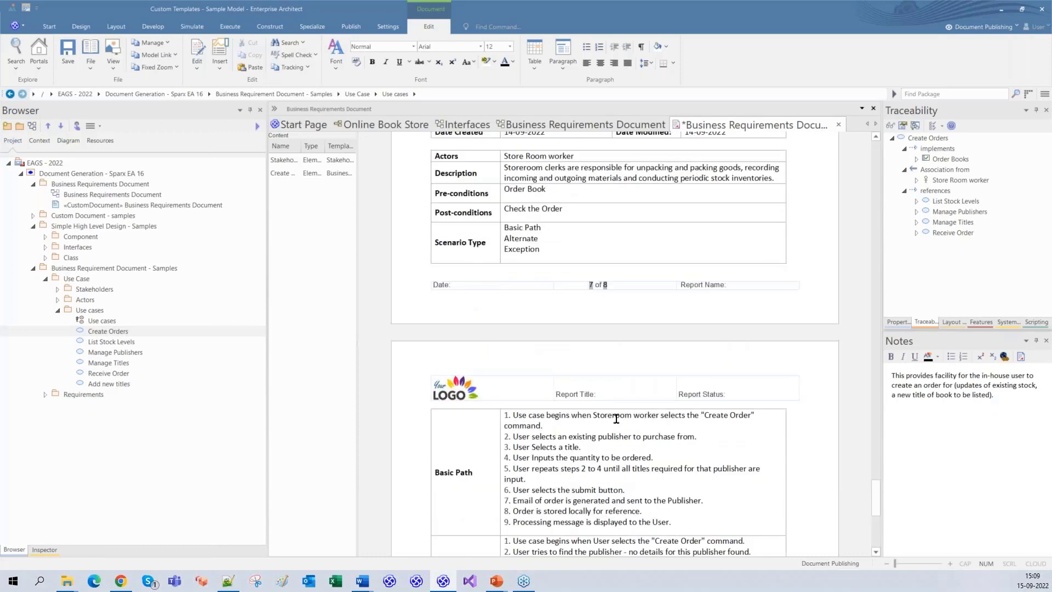
Review the generated Create Orders use case narrative, its scenarios and requirements, and the Stakeholders table.
scroll(615, 419, "up", 3)
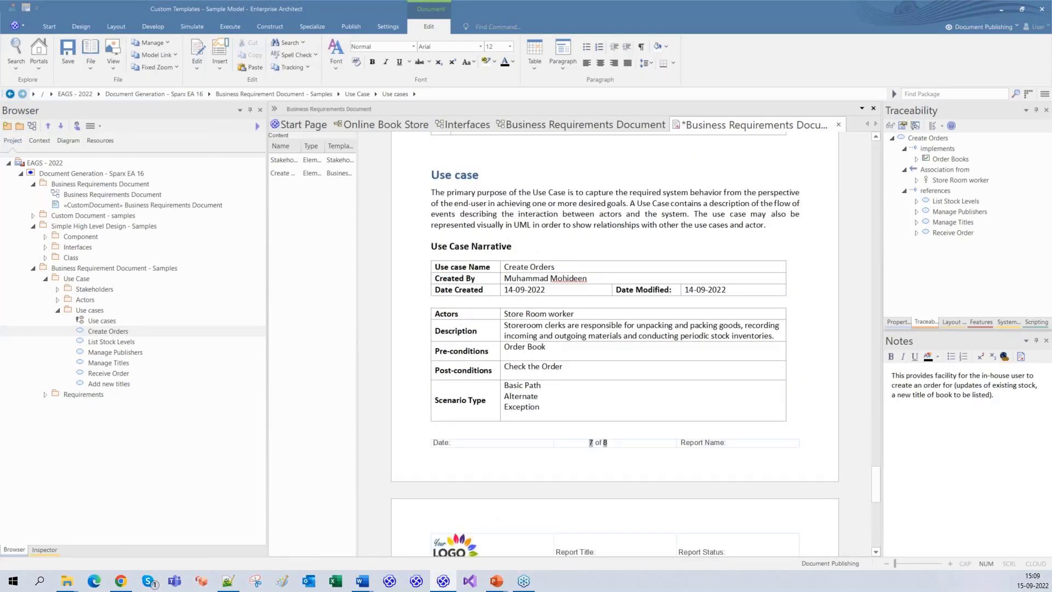
scroll(615, 340, "down", 1)
scroll(615, 340, "down", 1)
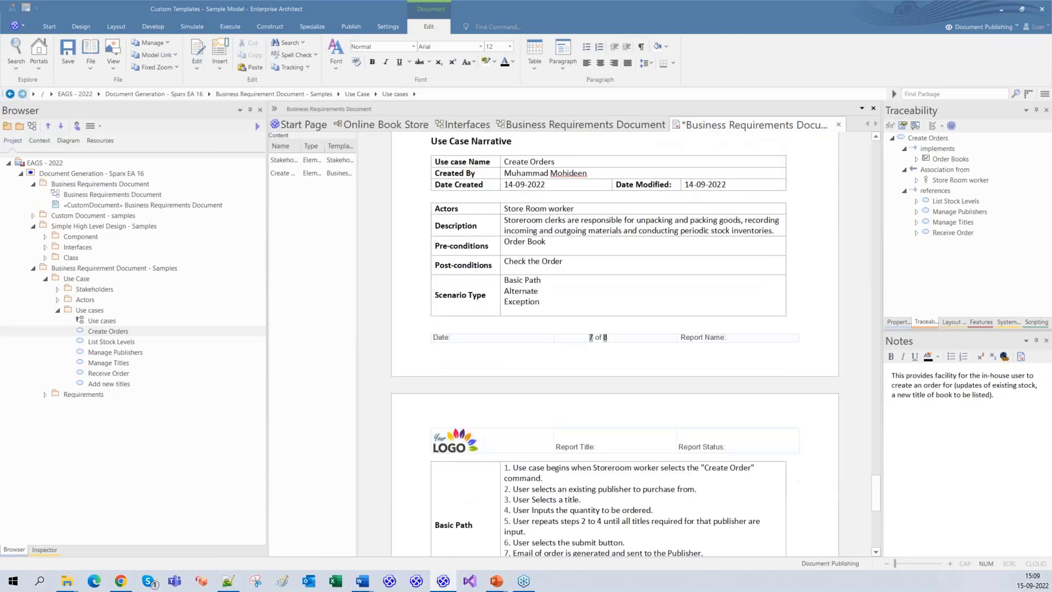
scroll(615, 339, "down", 4)
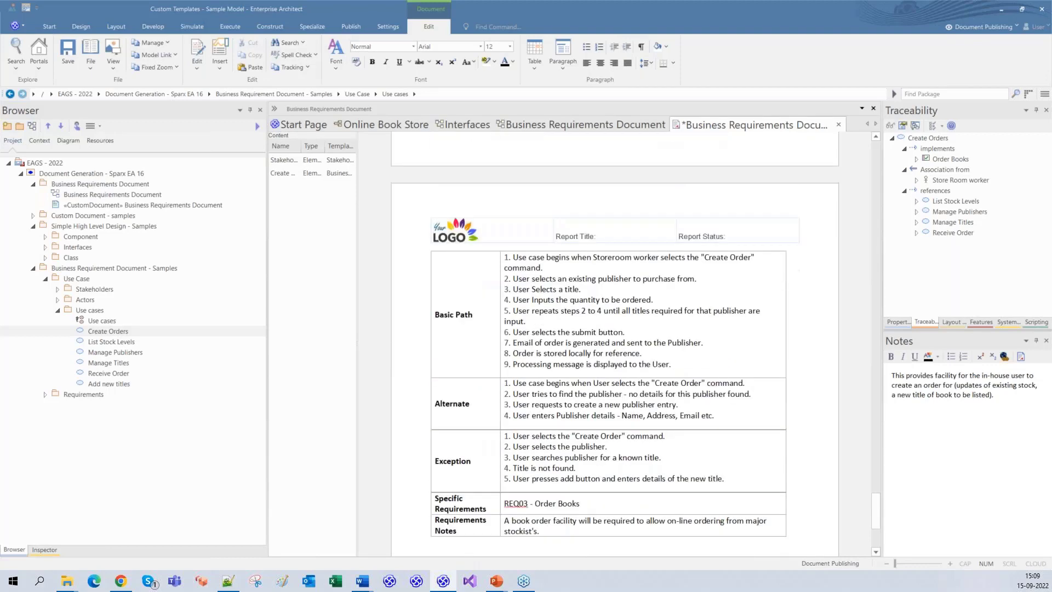
scroll(614, 340, "down", 1)
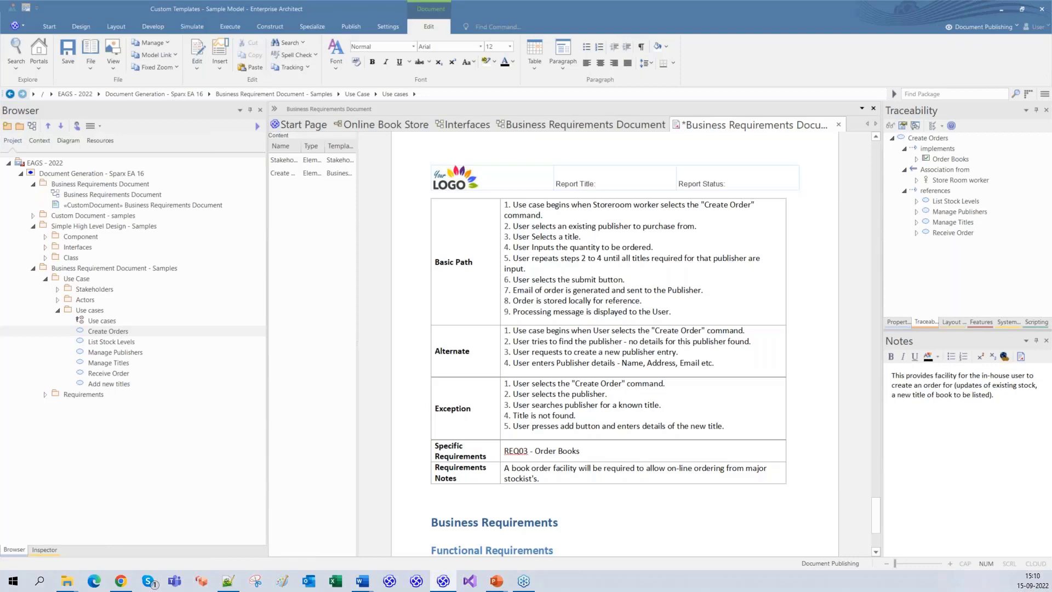
scroll(608, 345, "down", 2)
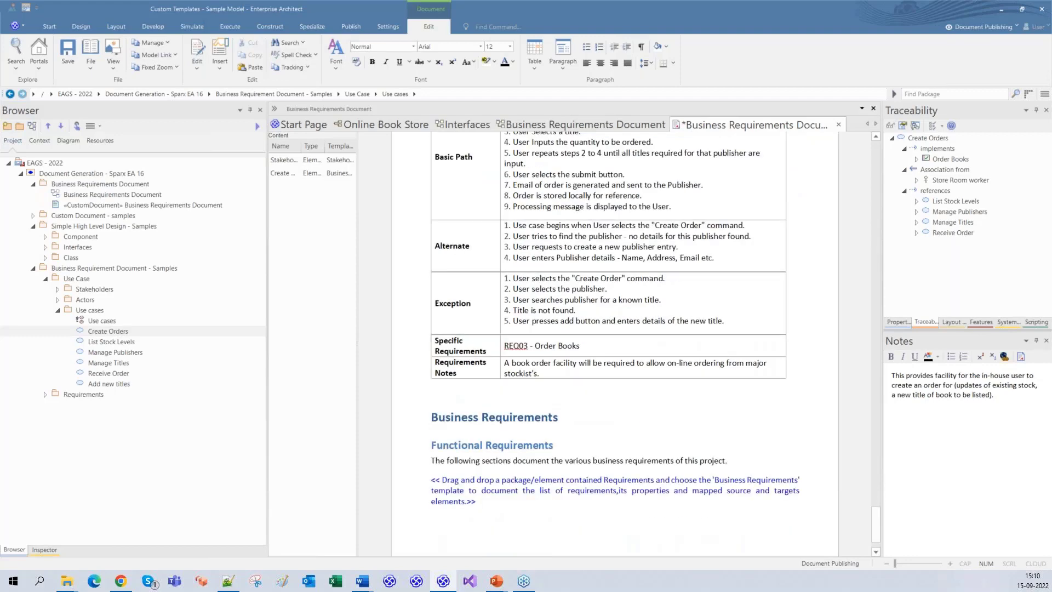
scroll(608, 345, "down", 1)
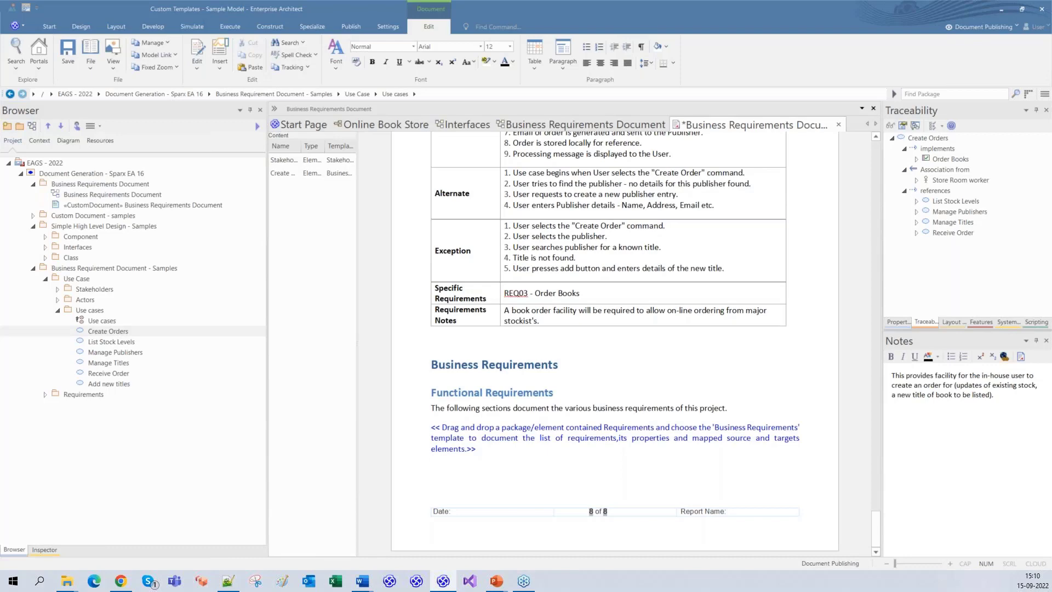
scroll(613, 339, "down", 1)
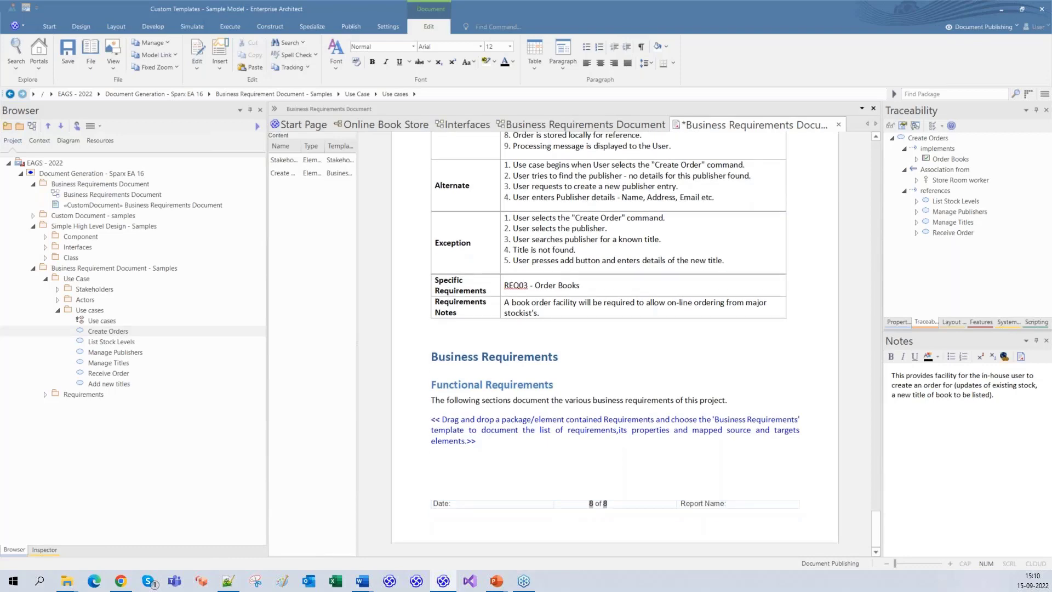
scroll(613, 340, "up", 10)
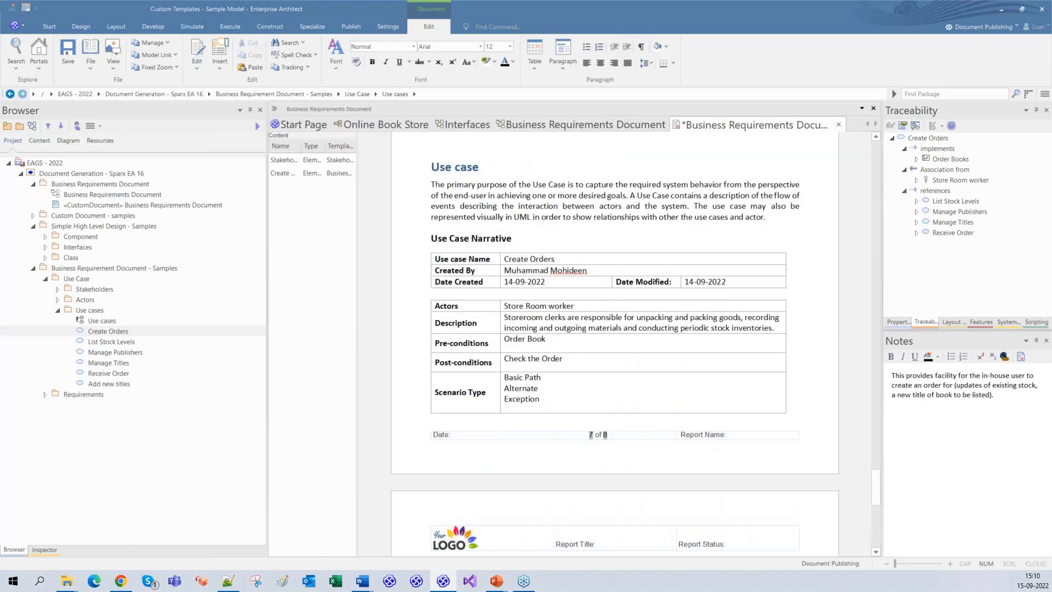
scroll(614, 340, "up", 5)
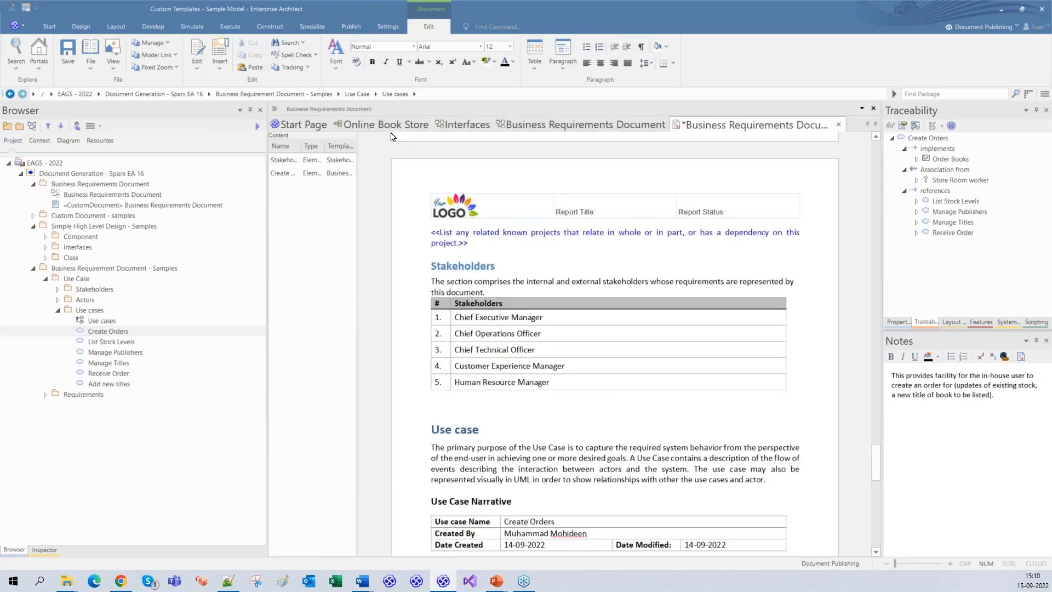
Return to the document patterns on the Start Page.
left_click(300, 126)
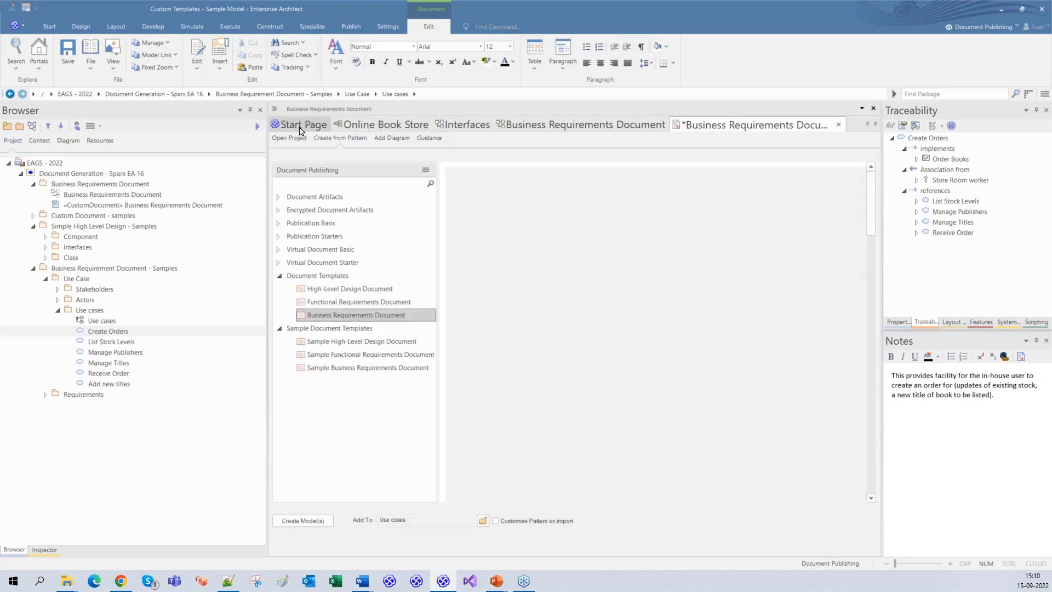